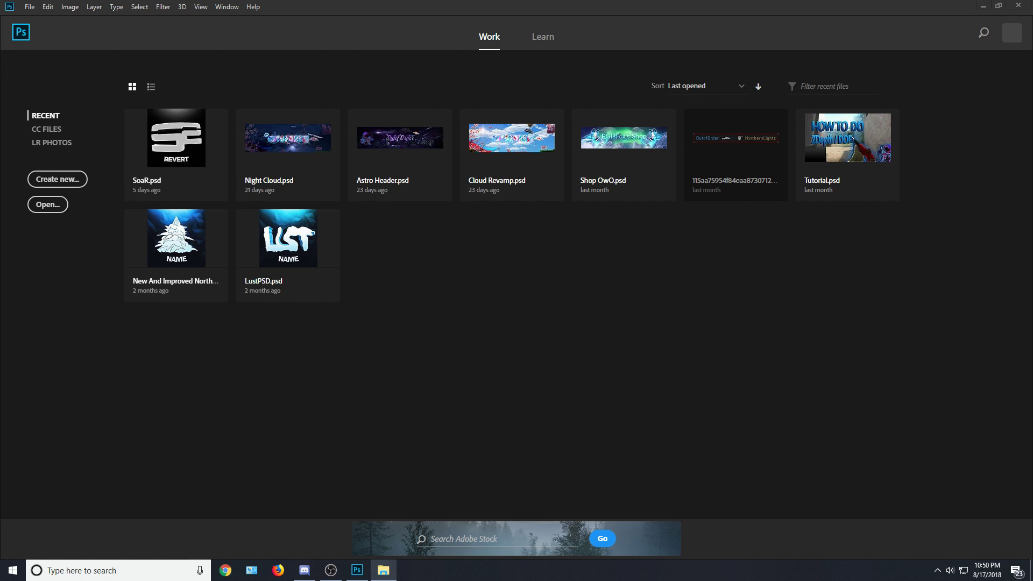
# Look through the PSD templates in the Psd Pack! folder.
pyautogui.moveTo(880, 144); pyautogui.dragTo(761, 127)
pyautogui.moveTo(951, 239); pyautogui.dragTo(943, 326)
pyautogui.moveTo(930, 398); pyautogui.dragTo(871, 361)
pyautogui.moveTo(951, 363)
pyautogui.mouseDown()
pyautogui.moveTo(953, 328)
pyautogui.moveTo(957, 372)
pyautogui.mouseUp()
pyautogui.moveTo(938, 382)
pyautogui.mouseDown()
pyautogui.moveTo(812, 292)
pyautogui.moveTo(916, 377)
pyautogui.moveTo(954, 334)
pyautogui.moveTo(951, 298)
pyautogui.moveTo(943, 369)
pyautogui.moveTo(704, 251)
pyautogui.moveTo(938, 372)
pyautogui.moveTo(953, 354)
pyautogui.moveTo(949, 379)
pyautogui.moveTo(915, 365)
pyautogui.moveTo(888, 378)
pyautogui.moveTo(918, 360)
pyautogui.moveTo(820, 330)
pyautogui.moveTo(883, 371)
pyautogui.mouseUp()
pyautogui.scroll(2, 945, 376)
pyautogui.scroll(-2, 942, 374)
pyautogui.scroll(1, 883, 371)
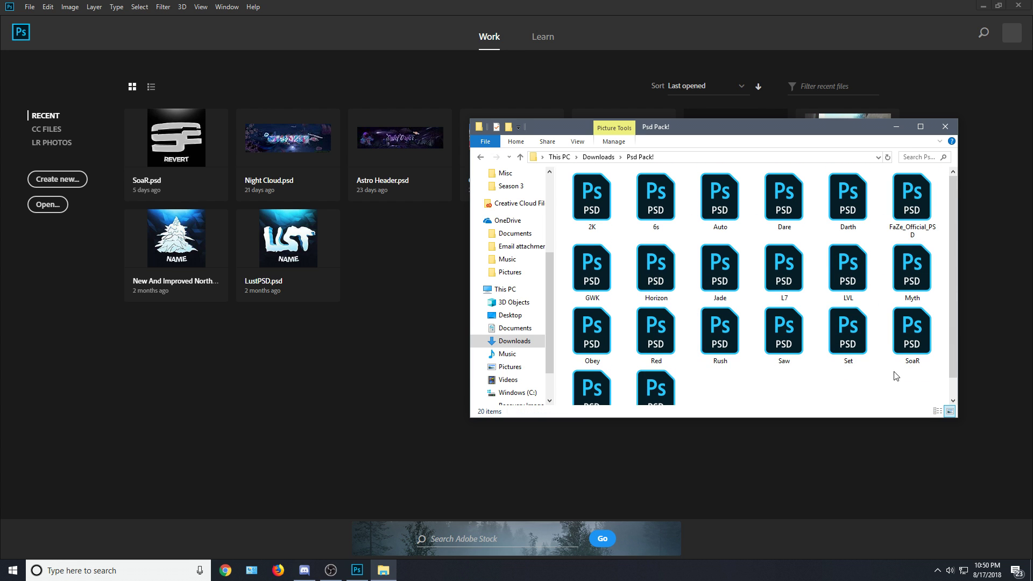
pyautogui.moveTo(954, 350); pyautogui.dragTo(950, 376)
pyautogui.moveTo(930, 383)
pyautogui.mouseDown()
pyautogui.moveTo(697, 315)
pyautogui.moveTo(798, 365)
pyautogui.moveTo(776, 276)
pyautogui.moveTo(846, 334)
pyautogui.moveTo(935, 375)
pyautogui.mouseUp()
pyautogui.scroll(-1, 951, 376)
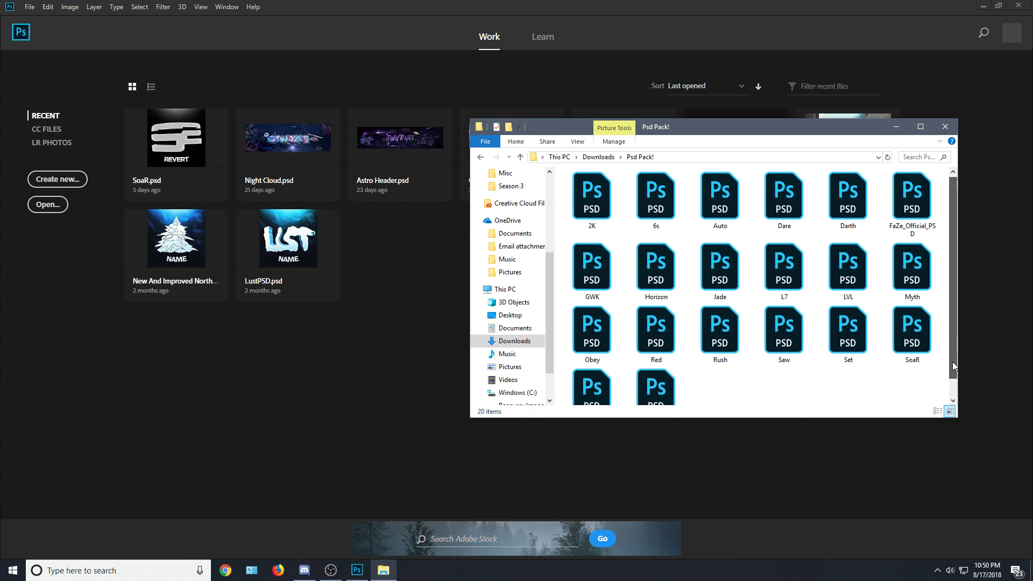
pyautogui.moveTo(943, 383); pyautogui.dragTo(813, 384)
pyautogui.scroll(-1, 814, 384)
# Open the SoaR template from the Psd Pack! folder.
pyautogui.click(912, 309)
pyautogui.moveTo(672, 131); pyautogui.dragTo(397, 145)
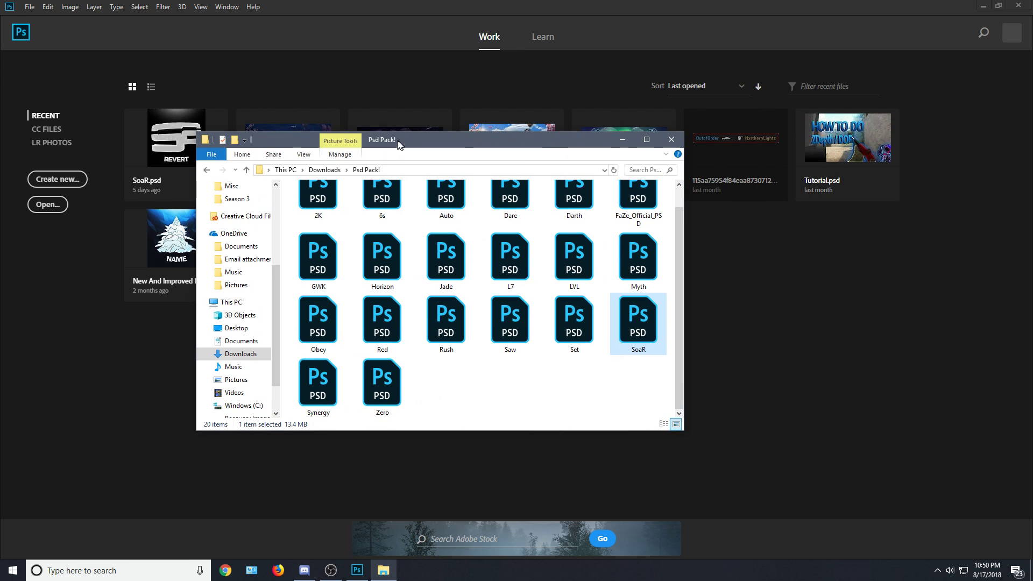
pyautogui.scroll(1, 672, 348)
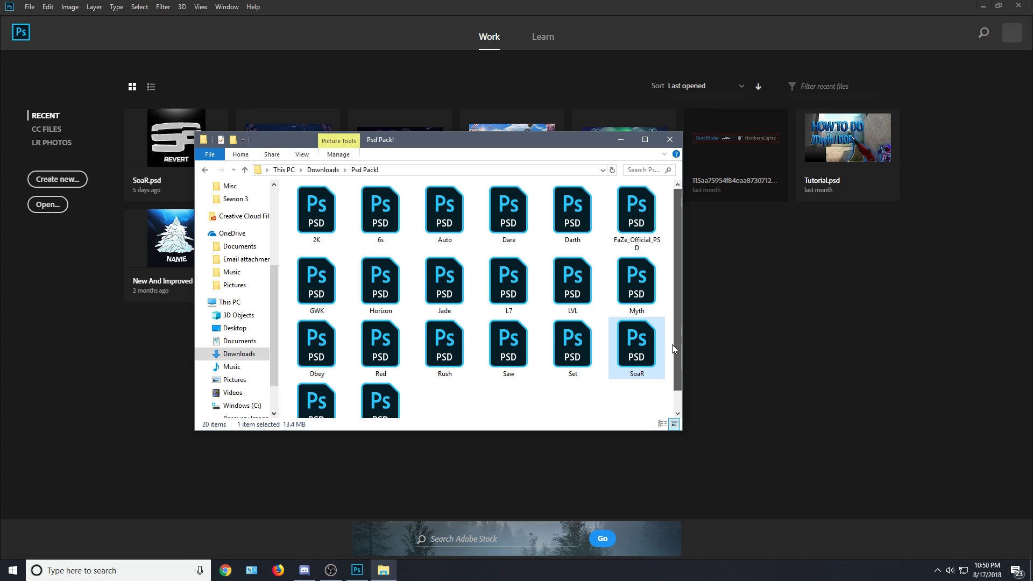
pyautogui.press('Up')
pyautogui.press('Up')
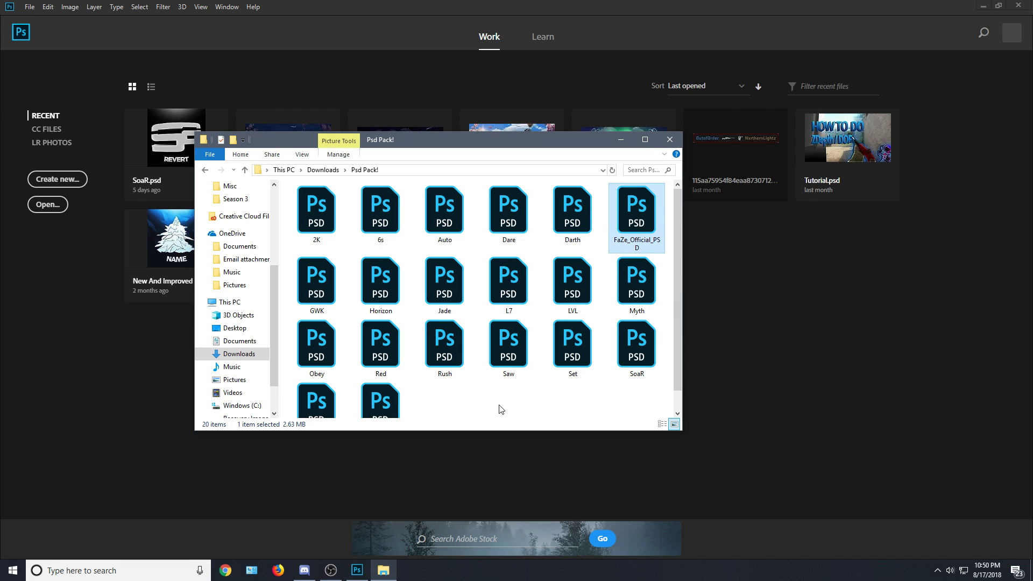
pyautogui.click(500, 410)
pyautogui.scroll(-1, 676, 348)
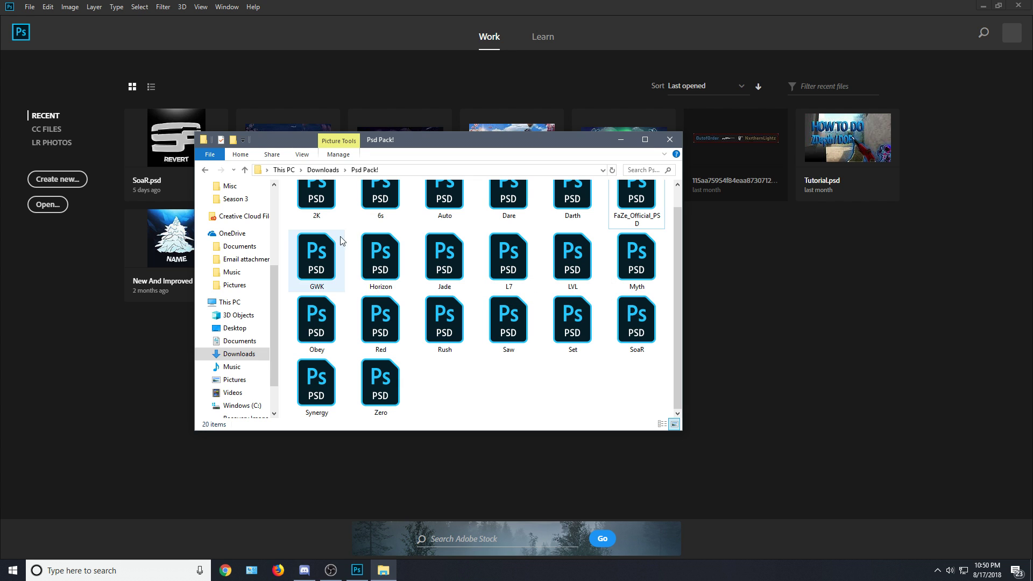
pyautogui.moveTo(677, 305); pyautogui.dragTo(677, 280)
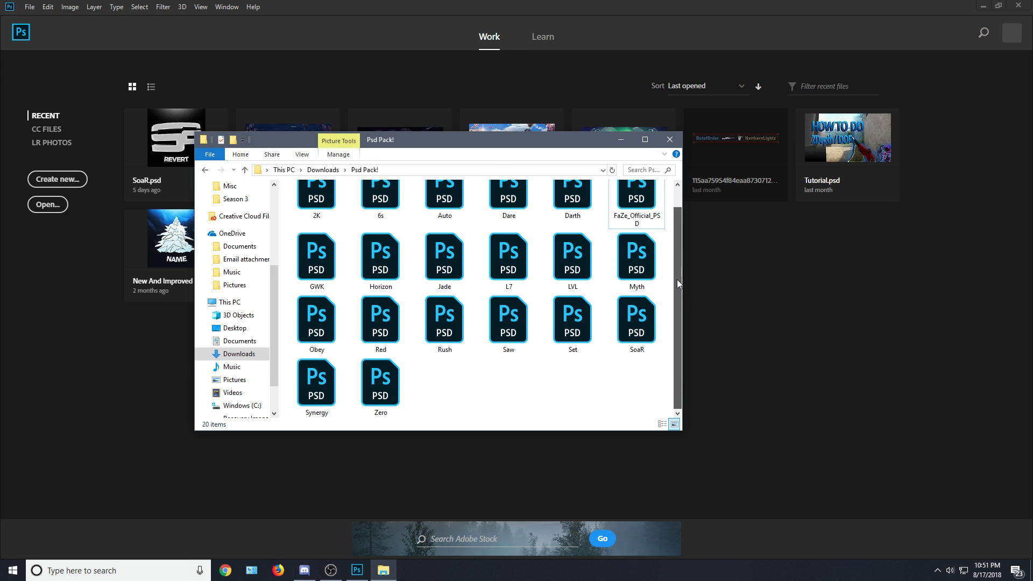
pyautogui.moveTo(634, 398); pyautogui.dragTo(524, 369)
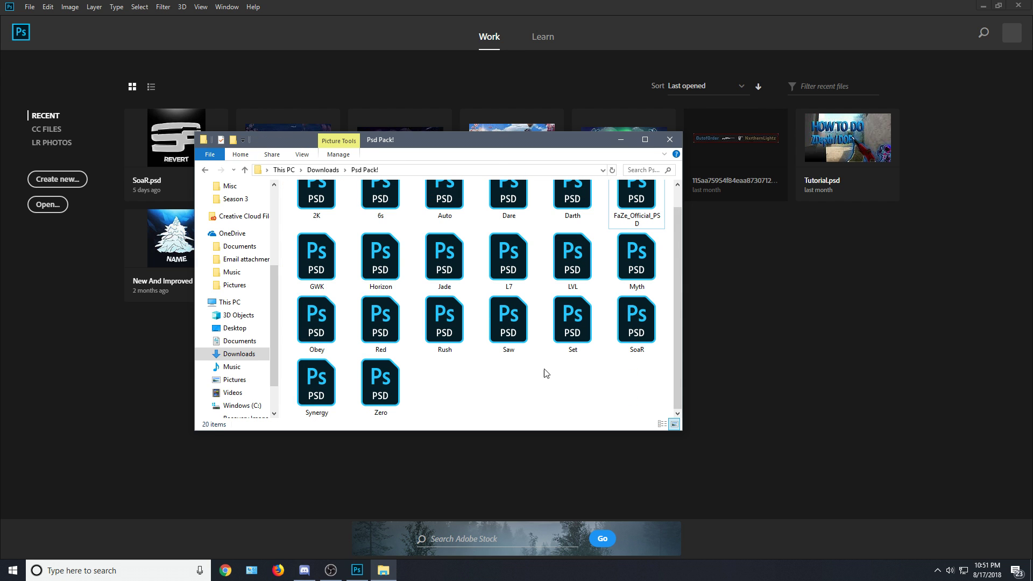
pyautogui.doubleClick(639, 333)
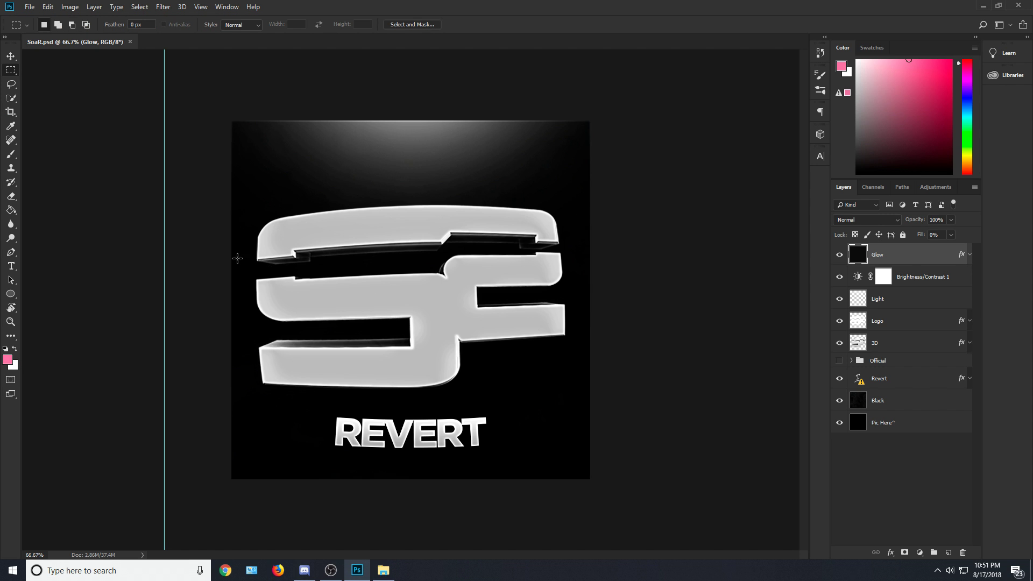
pyautogui.click(11, 84)
pyautogui.moveTo(247, 187)
pyautogui.mouseDown()
pyautogui.moveTo(522, 248)
pyautogui.moveTo(461, 283)
pyautogui.moveTo(425, 281)
pyautogui.mouseUp()
pyautogui.click(453, 352)
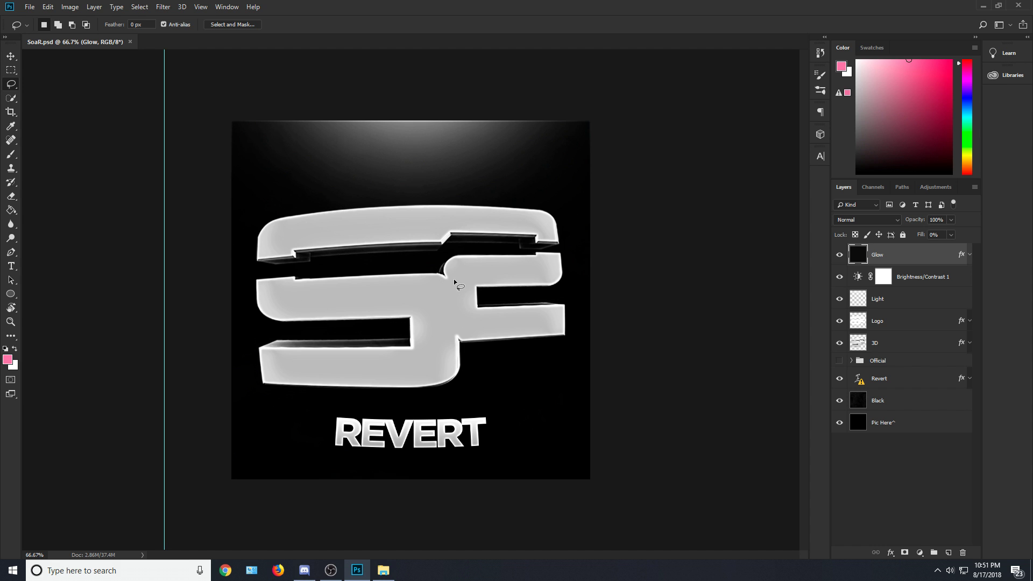
pyautogui.scroll(2, 454, 277)
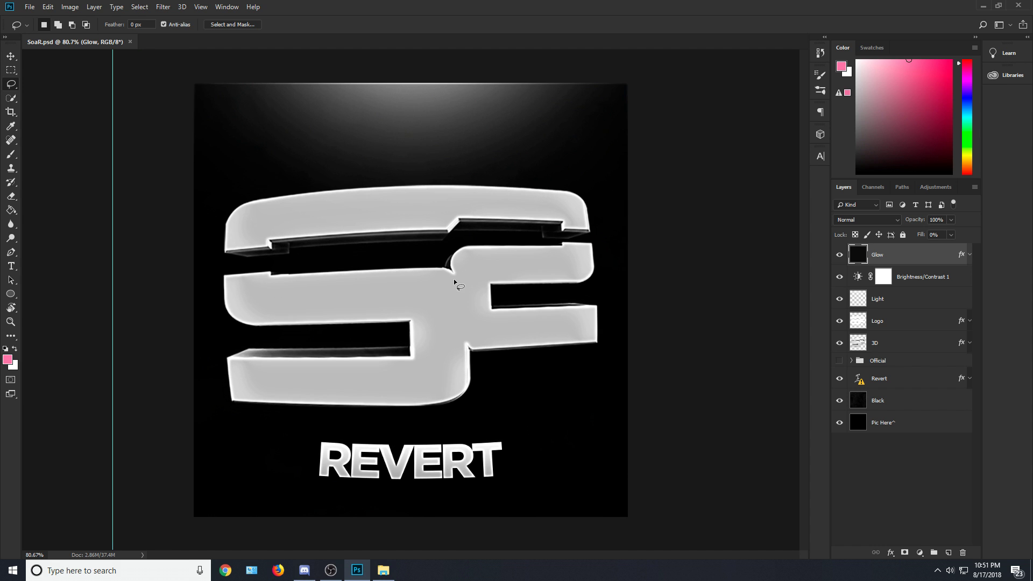
pyautogui.click(840, 360)
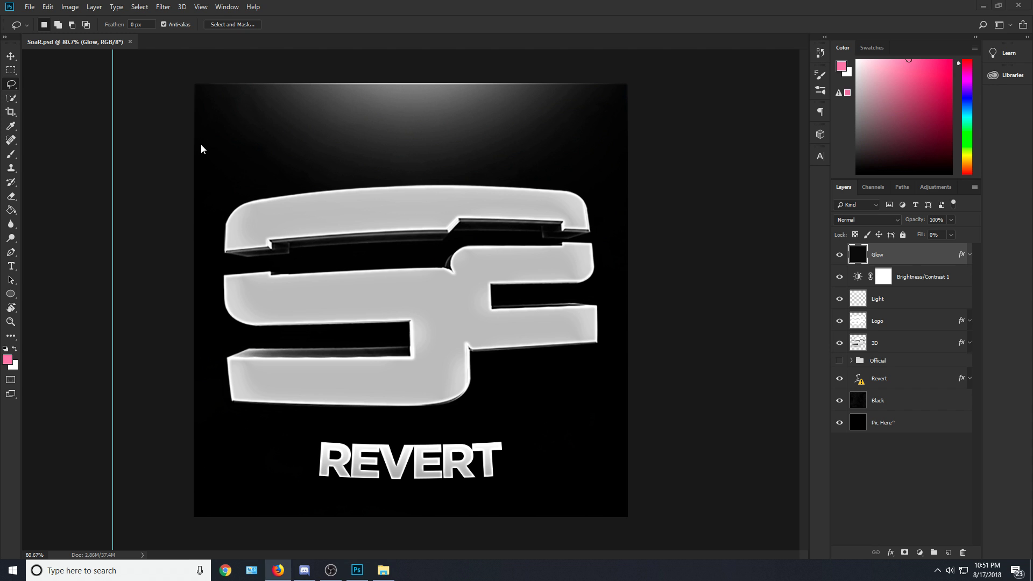
pyautogui.click(329, 204)
pyautogui.moveTo(224, 168)
pyautogui.mouseDown()
pyautogui.moveTo(490, 119)
pyautogui.moveTo(346, 178)
pyautogui.mouseUp()
pyautogui.click(380, 204)
pyautogui.moveTo(253, 189)
pyautogui.mouseDown()
pyautogui.moveTo(217, 200)
pyautogui.moveTo(572, 261)
pyautogui.moveTo(595, 341)
pyautogui.mouseUp()
pyautogui.moveTo(556, 376)
pyautogui.mouseDown()
pyautogui.moveTo(431, 320)
pyautogui.moveTo(559, 388)
pyautogui.moveTo(253, 409)
pyautogui.moveTo(300, 168)
pyautogui.moveTo(629, 395)
pyautogui.mouseUp()
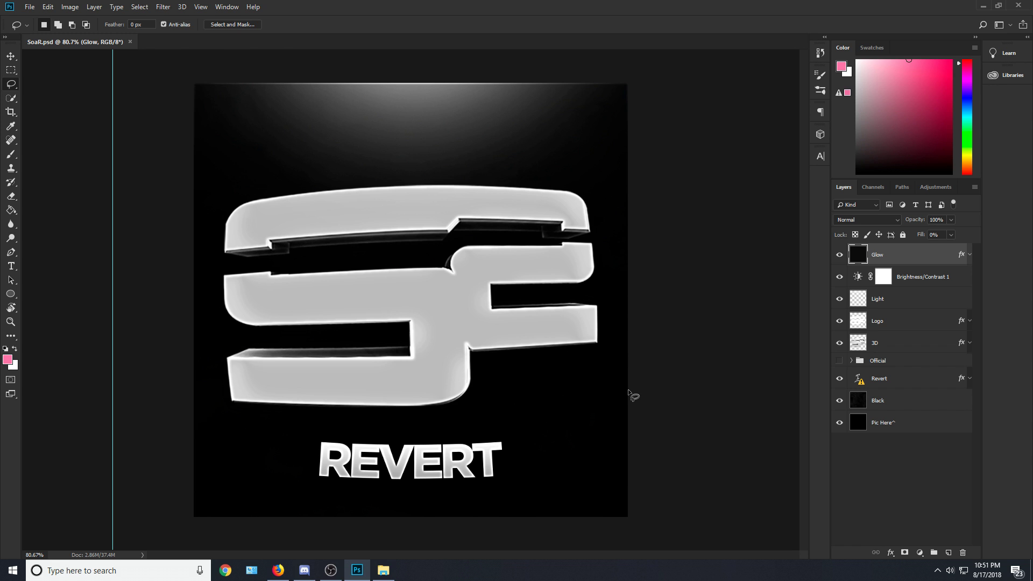
pyautogui.moveTo(431, 169)
pyautogui.mouseDown()
pyautogui.moveTo(191, 221)
pyautogui.moveTo(586, 141)
pyautogui.moveTo(592, 383)
pyautogui.mouseUp()
pyautogui.click(592, 383)
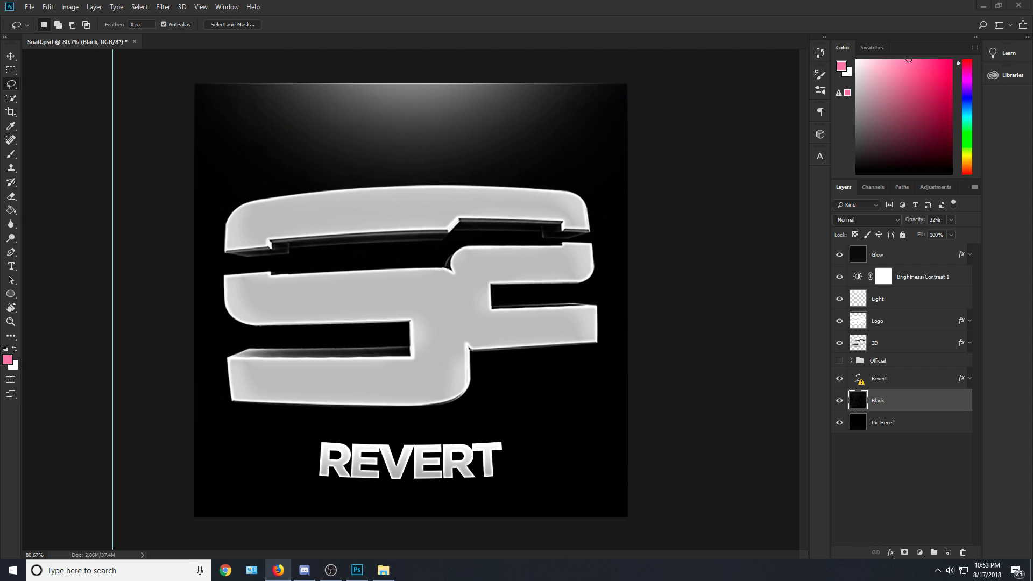
# Paste the copied pink and blue sunset sky image and place its layer directly below the Black layer.
pyautogui.click(186, 173)
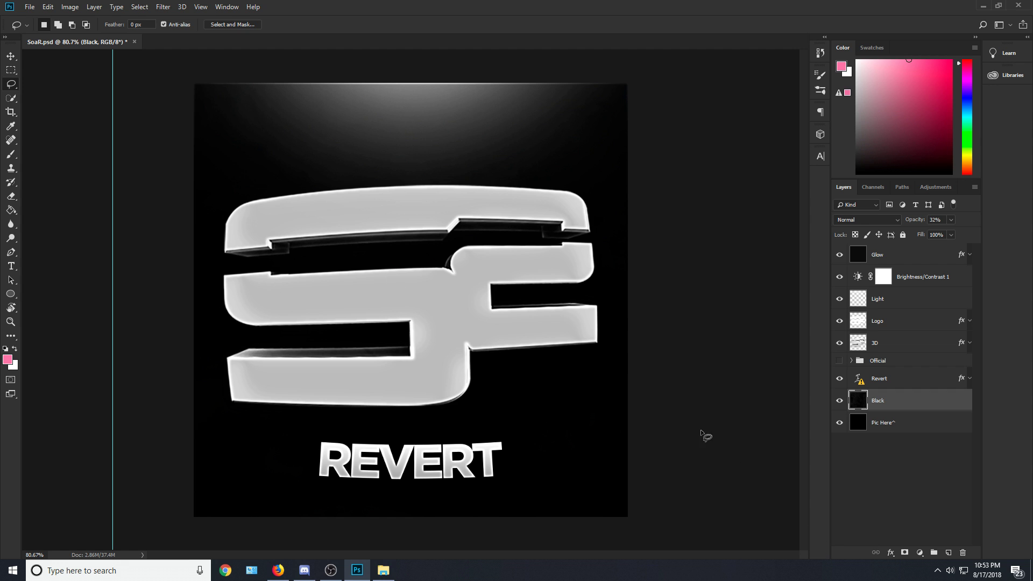
pyautogui.hotkey('ctrl', 'v')
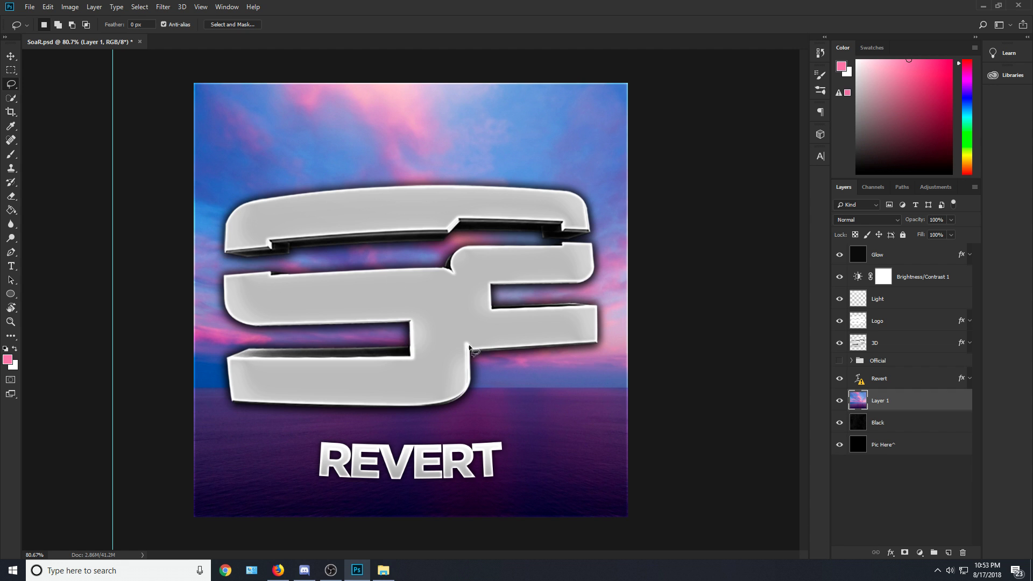
pyautogui.moveTo(913, 408); pyautogui.dragTo(916, 430)
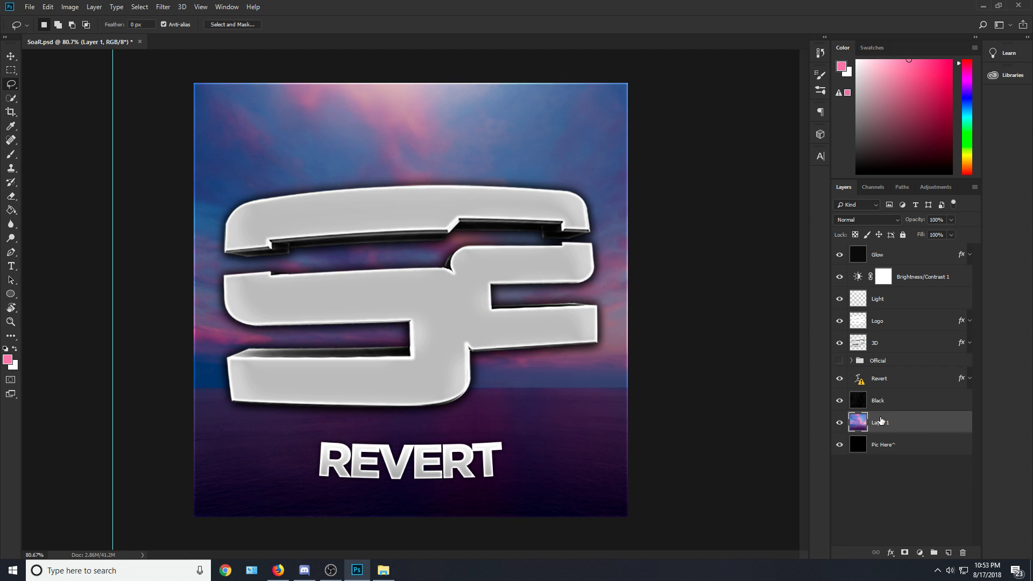
# Set the Black layer's opacity to 14%.
pyautogui.click(901, 403)
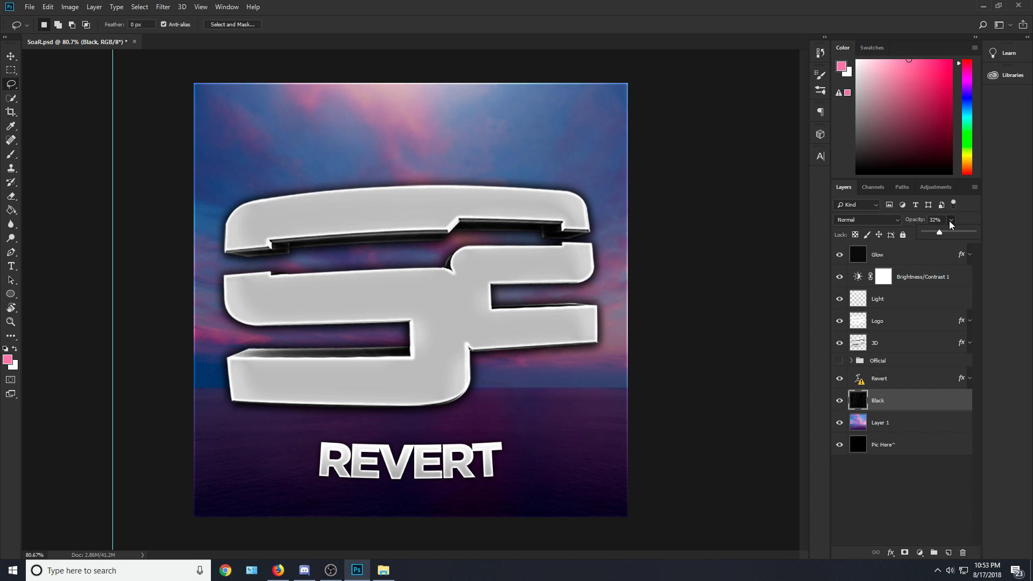
pyautogui.moveTo(931, 235); pyautogui.dragTo(931, 235)
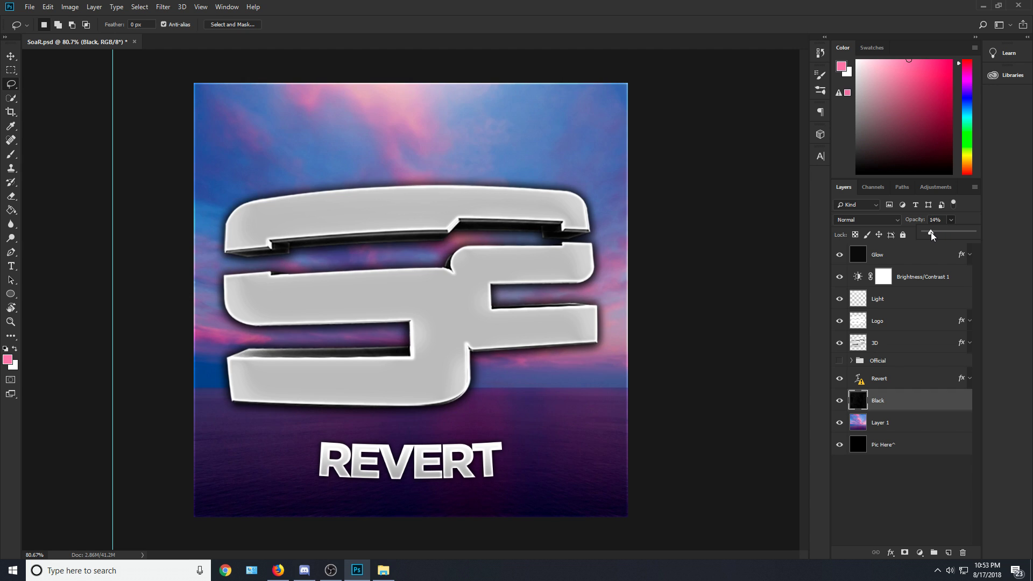
pyautogui.click(948, 493)
# Scale the sunset image on Layer 1 down with Free Transform so that it fits the canvas.
pyautogui.click(879, 428)
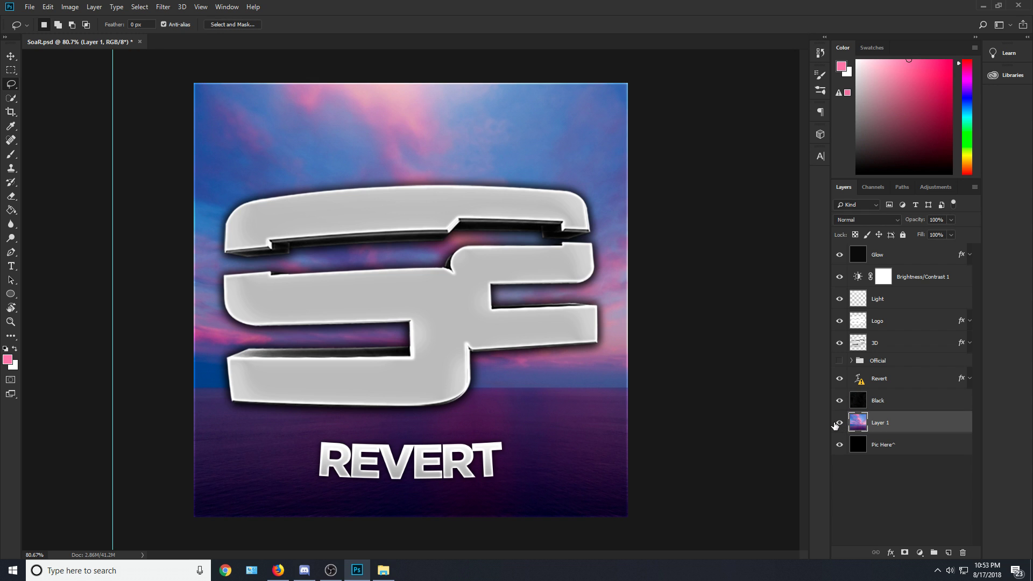
pyautogui.hotkey('ctrl', 't')
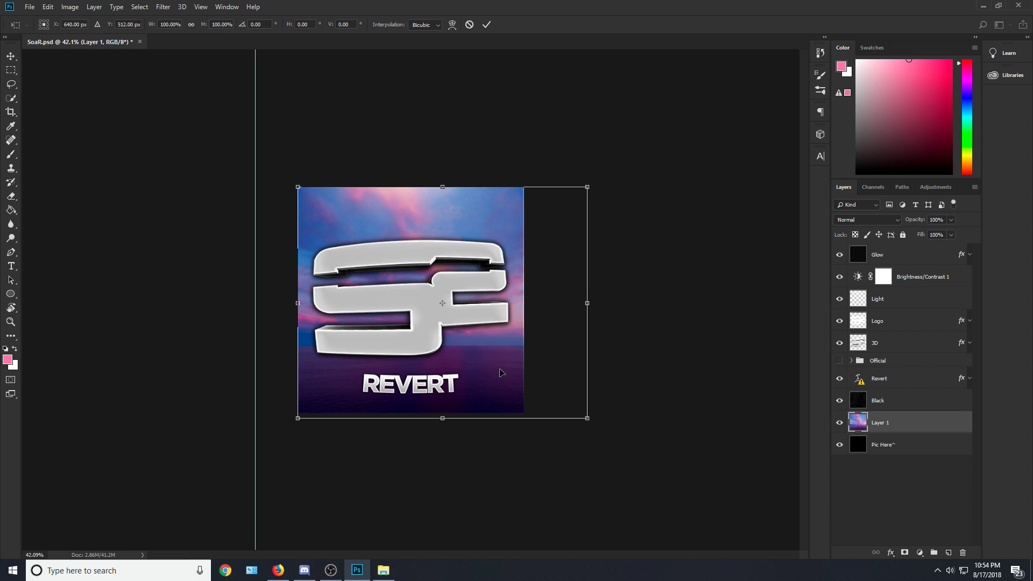
pyautogui.moveTo(592, 425); pyautogui.dragTo(527, 413)
pyautogui.click(11, 70)
pyautogui.click(471, 213)
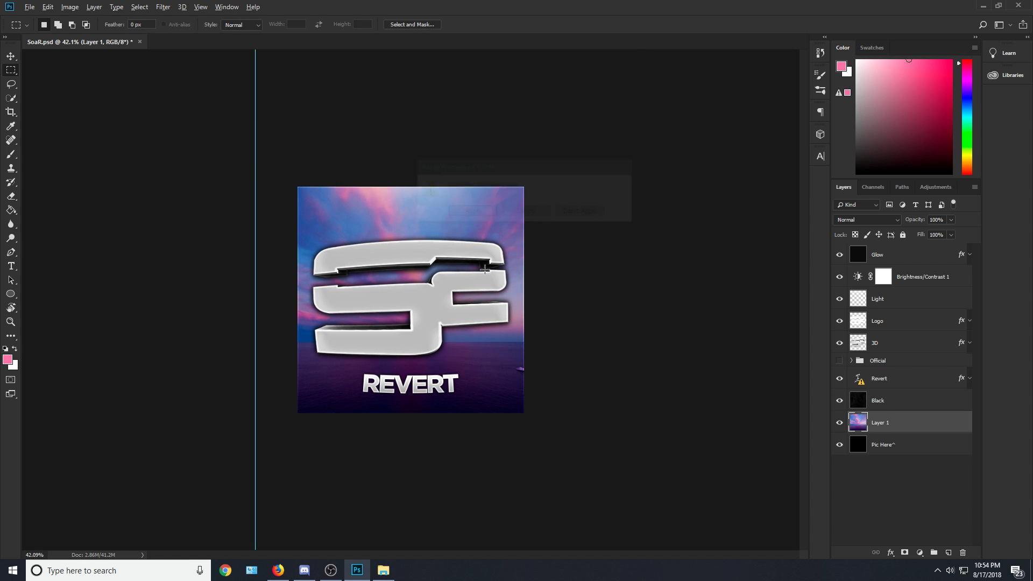
pyautogui.scroll(3, 610, 349)
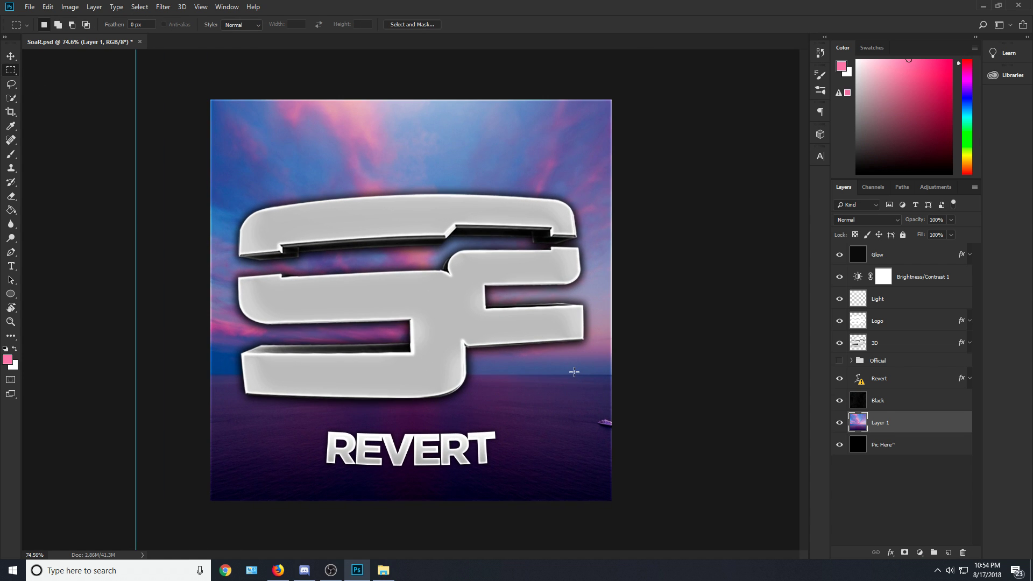
pyautogui.click(839, 423)
pyautogui.click(837, 420)
pyautogui.hotkey('alt', 'Tab')
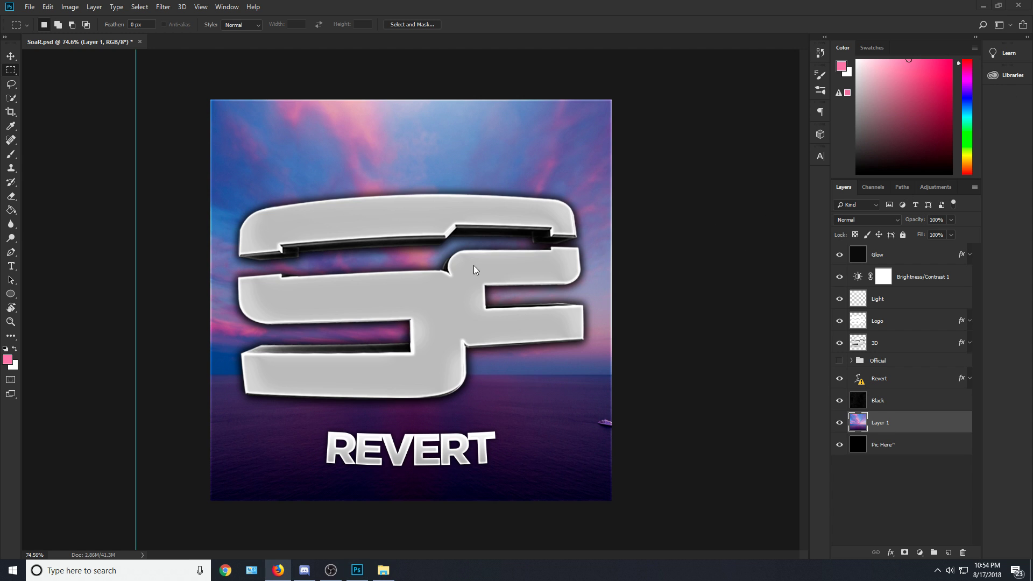
pyautogui.hotkey('alt', 'Tab')
pyautogui.press('l')
pyautogui.moveTo(337, 150)
pyautogui.mouseDown()
pyautogui.moveTo(250, 172)
pyautogui.moveTo(534, 187)
pyautogui.moveTo(592, 311)
pyautogui.moveTo(573, 380)
pyautogui.moveTo(272, 423)
pyautogui.moveTo(217, 366)
pyautogui.moveTo(246, 197)
pyautogui.moveTo(269, 146)
pyautogui.moveTo(352, 164)
pyautogui.mouseUp()
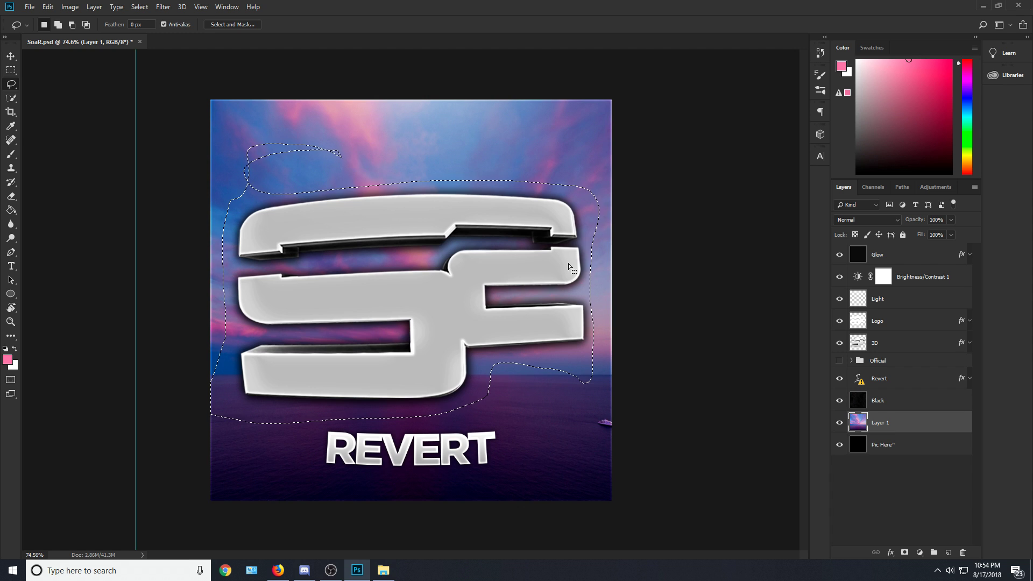
pyautogui.moveTo(569, 188)
pyautogui.mouseDown()
pyautogui.moveTo(514, 168)
pyautogui.moveTo(276, 171)
pyautogui.moveTo(191, 235)
pyautogui.mouseUp()
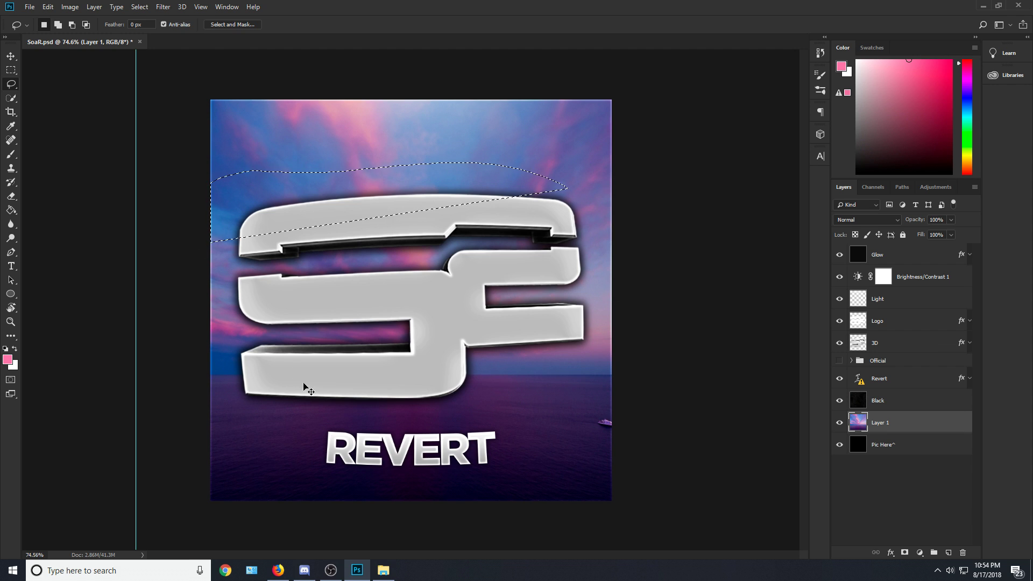
pyautogui.moveTo(323, 433)
pyautogui.mouseDown()
pyautogui.moveTo(495, 419)
pyautogui.moveTo(607, 364)
pyautogui.moveTo(503, 177)
pyautogui.moveTo(343, 169)
pyautogui.moveTo(606, 197)
pyautogui.moveTo(592, 217)
pyautogui.mouseUp()
pyautogui.click(344, 170)
pyautogui.moveTo(398, 163)
pyautogui.mouseDown()
pyautogui.moveTo(318, 194)
pyautogui.moveTo(284, 188)
pyautogui.mouseUp()
pyautogui.click(400, 200)
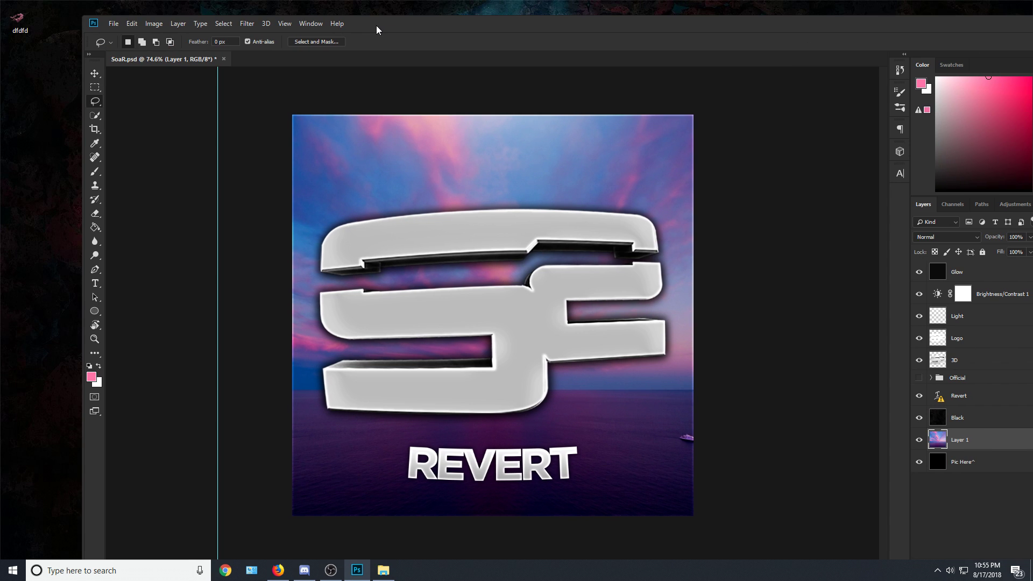
# Place the dfdfd cherry blossom image from the desktop at the canvas's upper-right corner, scaled to about 86% and rotated about 7.65°.
pyautogui.click(30, 52)
pyautogui.moveTo(20, 21); pyautogui.dragTo(389, 263)
pyautogui.moveTo(586, 255); pyautogui.dragTo(639, 138)
pyautogui.moveTo(702, 110); pyautogui.dragTo(683, 125)
pyautogui.moveTo(742, 153); pyautogui.dragTo(744, 175)
pyautogui.moveTo(675, 164); pyautogui.dragTo(673, 157)
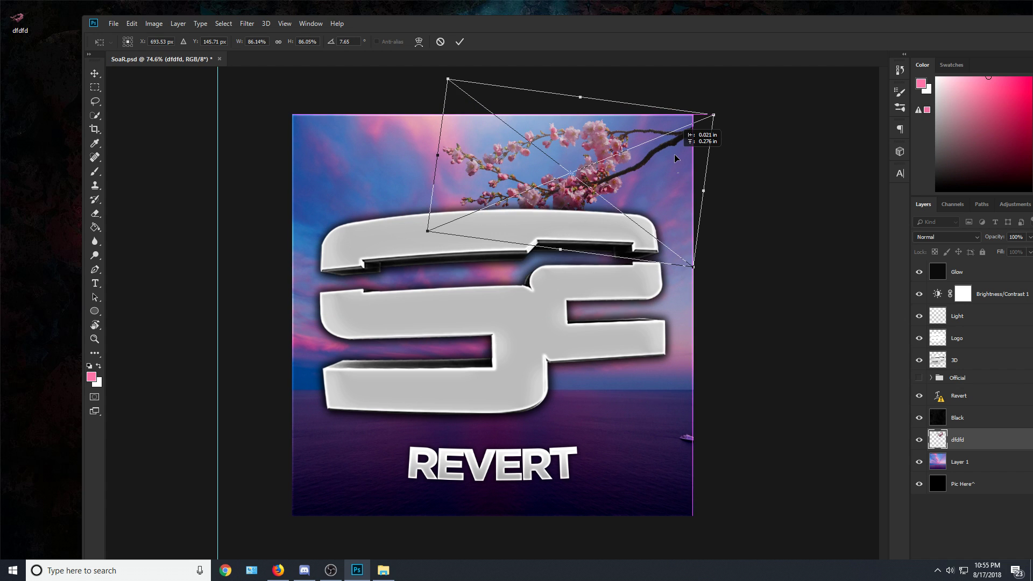
pyautogui.click(95, 87)
pyautogui.click(473, 214)
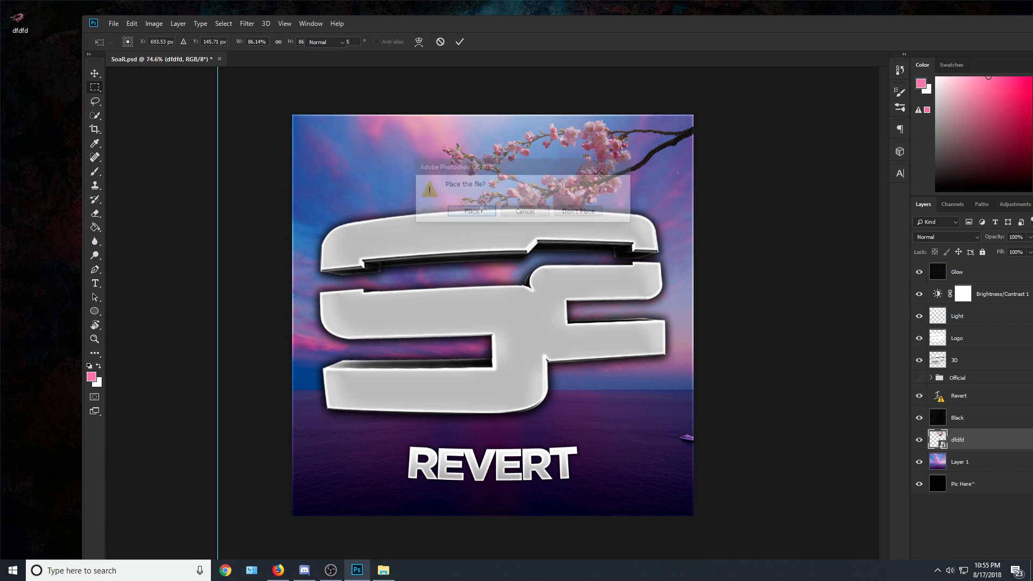
# Move the dfdfd layer to the top of the layer stack and rotate the branch to about 13° with Free Transform.
pyautogui.moveTo(605, 22); pyautogui.dragTo(492, 0)
pyautogui.moveTo(925, 436); pyautogui.dragTo(882, 246)
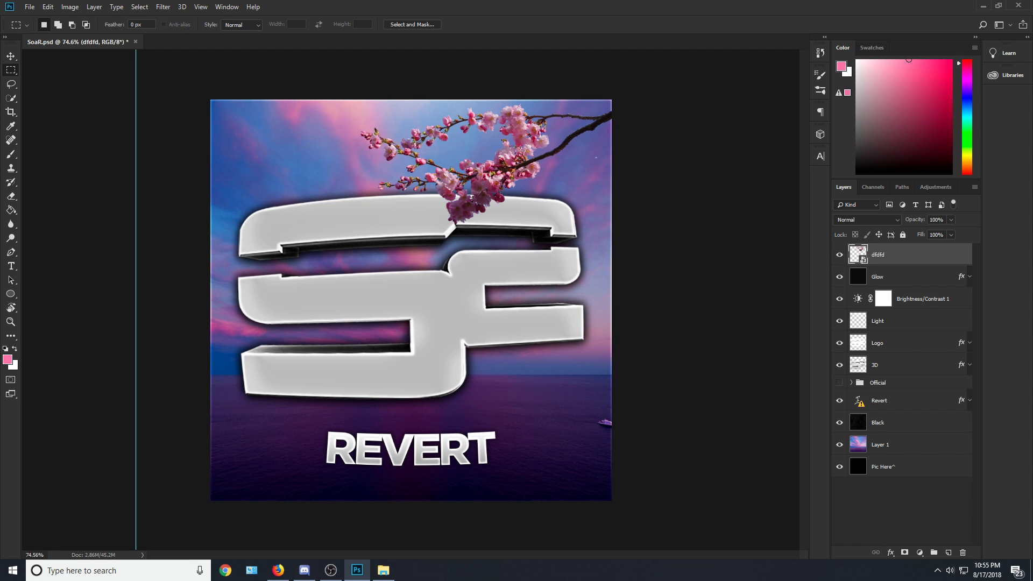
pyautogui.click(74, 7)
pyautogui.moveTo(49, 7)
pyautogui.click(93, 81)
pyautogui.click(50, 7)
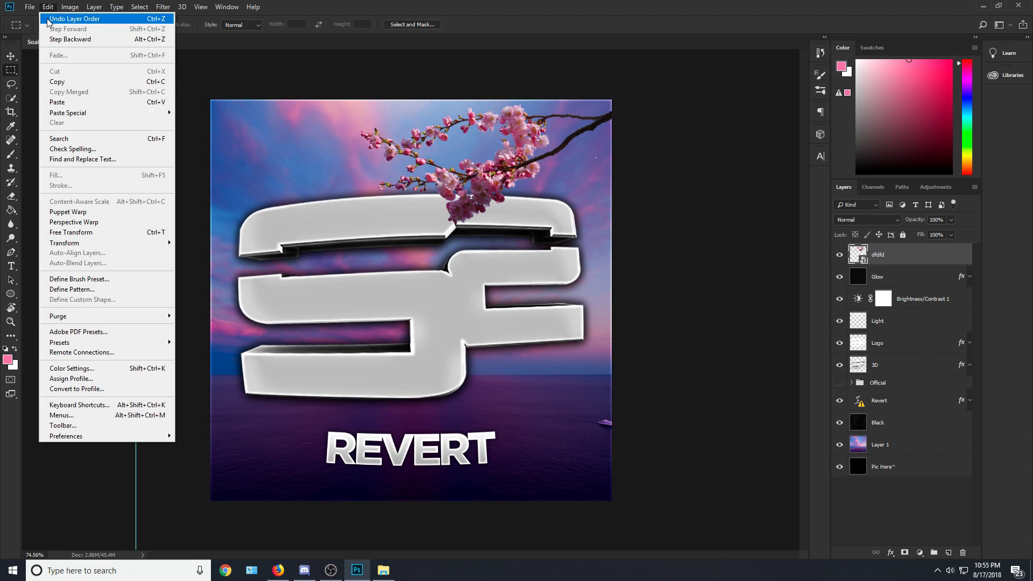
pyautogui.click(70, 232)
pyautogui.moveTo(506, 226); pyautogui.dragTo(607, 202)
pyautogui.click(12, 72)
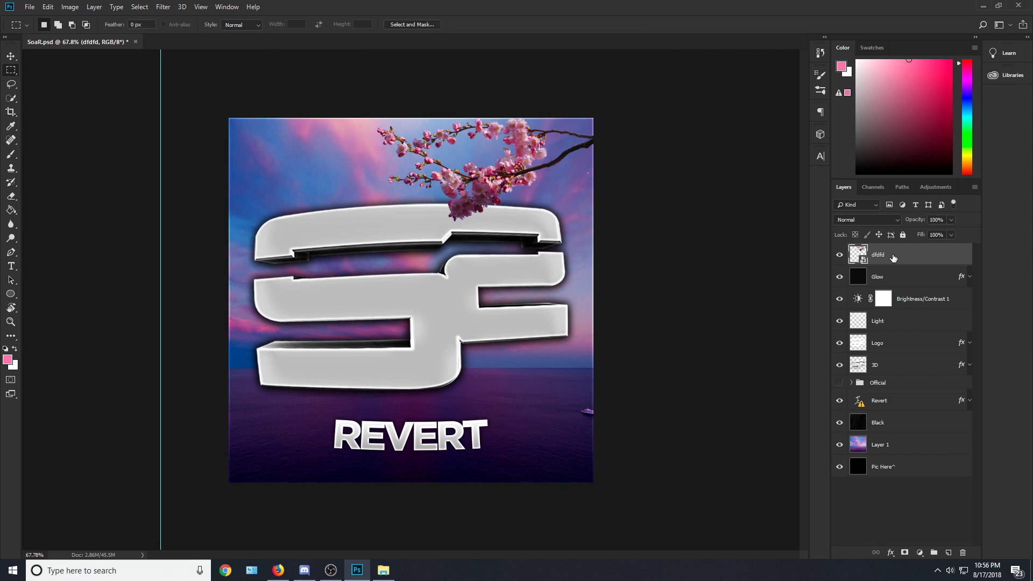
# Duplicate the dfdfd branch layer, move the copy to the canvas's upper-left area and flip it vertically with Free Transform.
pyautogui.rightClick(893, 258)
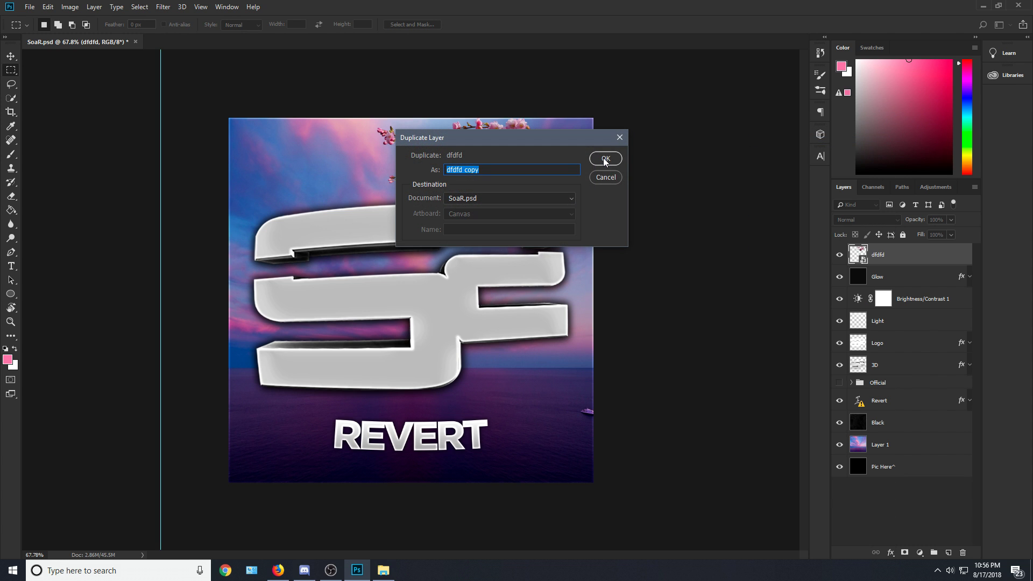
pyautogui.click(604, 160)
pyautogui.click(48, 6)
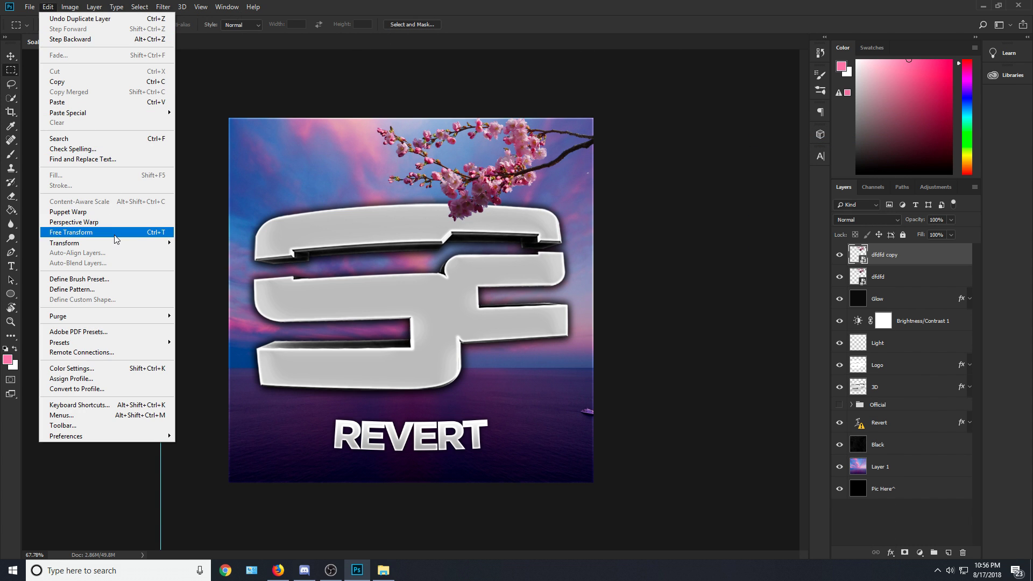
pyautogui.click(59, 231)
pyautogui.moveTo(503, 198); pyautogui.dragTo(317, 201)
pyautogui.rightClick(317, 201)
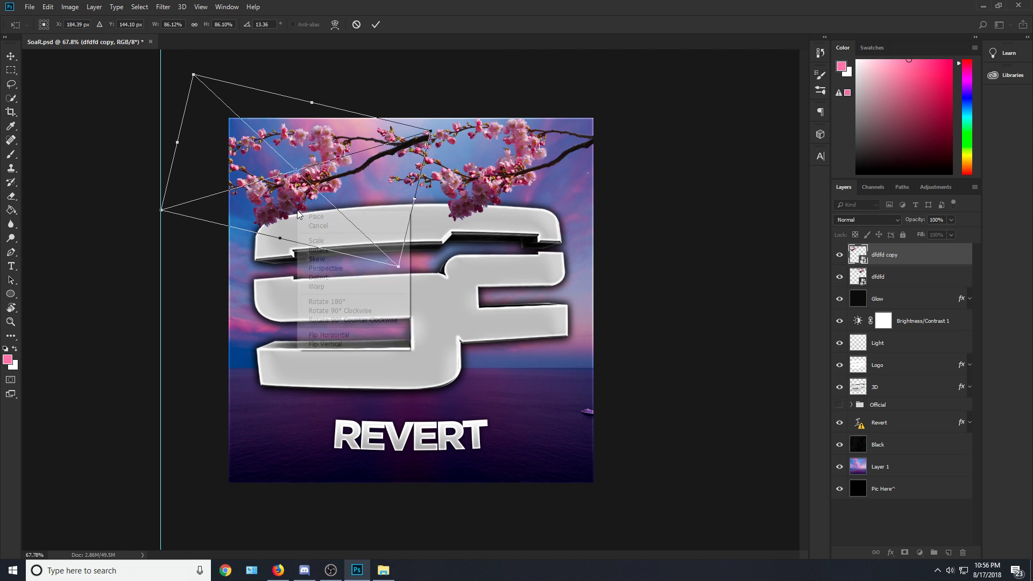
pyautogui.click(336, 347)
# Scale the copied branch to about 88% and rotate it to about -37.4° so it enters from the canvas's upper-left edge.
pyautogui.moveTo(396, 289); pyautogui.dragTo(468, 500)
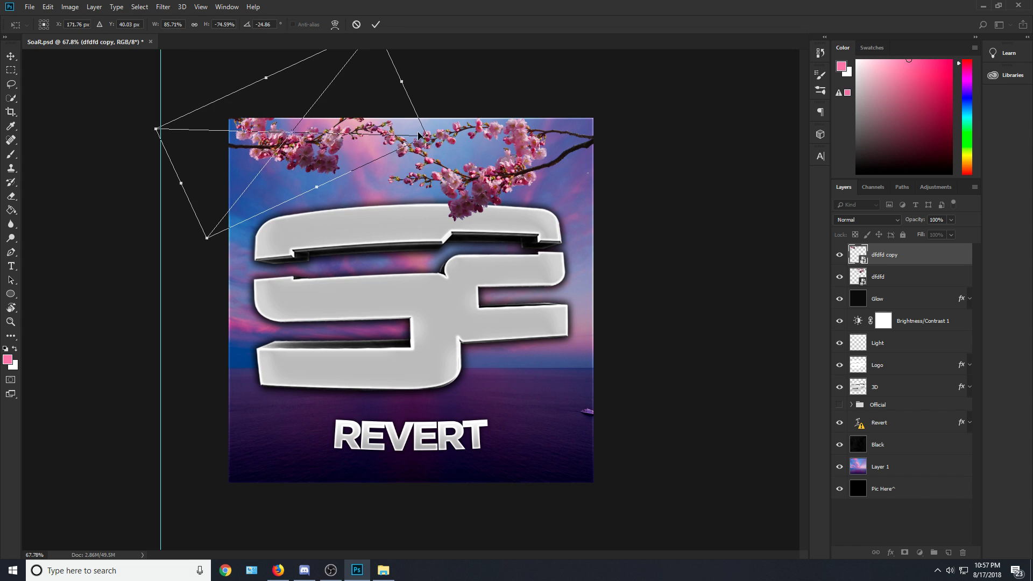
pyautogui.hotkey('ctrl', 'z')
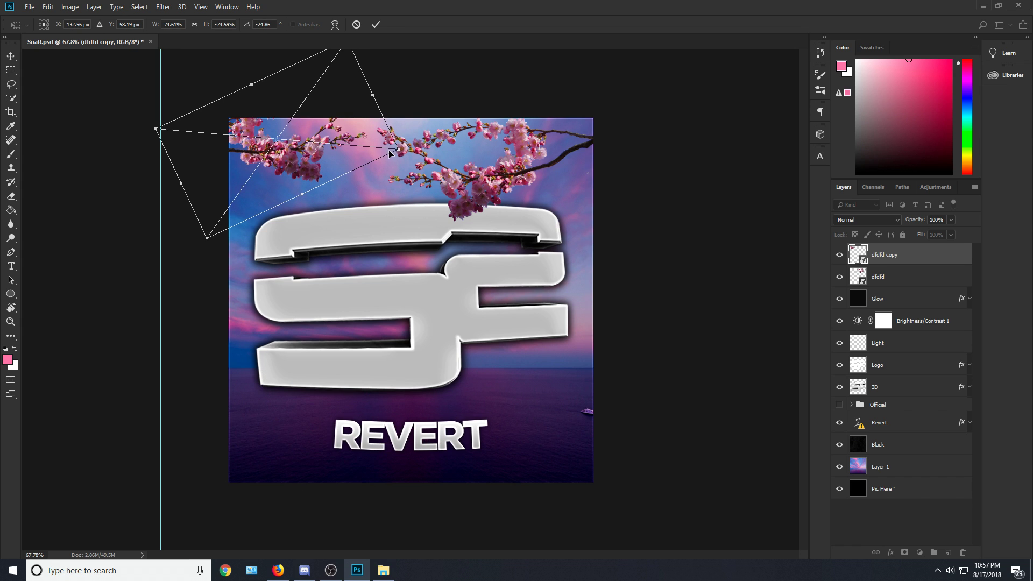
pyautogui.moveTo(400, 151); pyautogui.dragTo(442, 173)
pyautogui.moveTo(505, 186); pyautogui.dragTo(516, 141)
pyautogui.moveTo(304, 149); pyautogui.dragTo(306, 144)
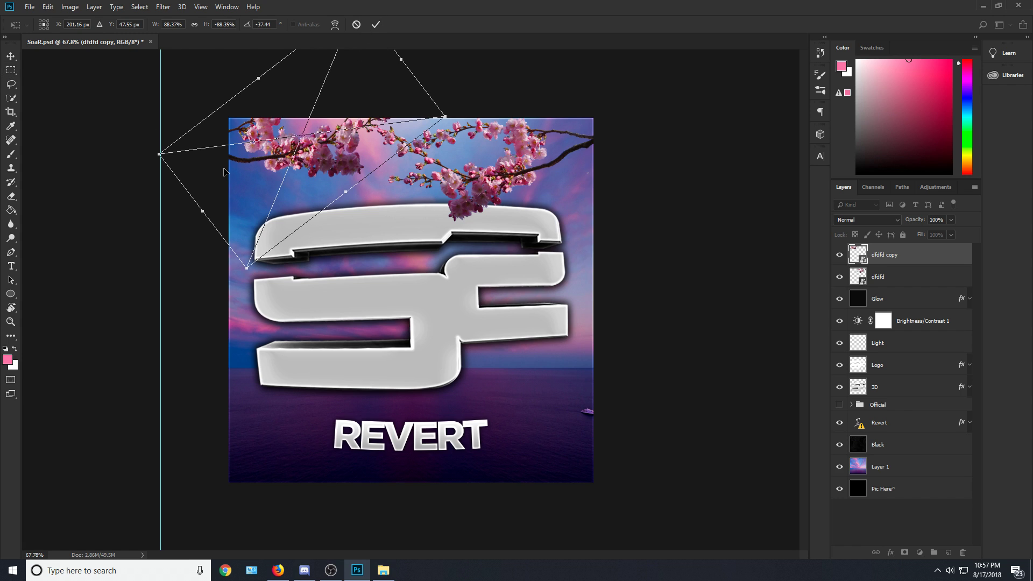
pyautogui.press('m')
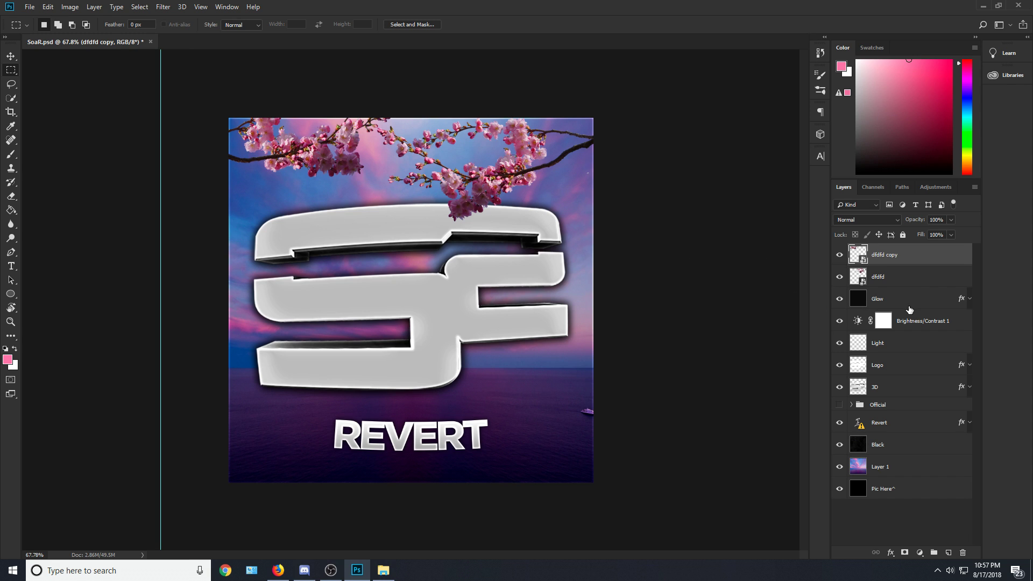
# Merge the dfdfd and dfdfd copy branch layers into one layer.
pyautogui.keyDown('ctrl'); pyautogui.click(890, 278); pyautogui.keyUp('ctrl')
pyautogui.rightClick(890, 278)
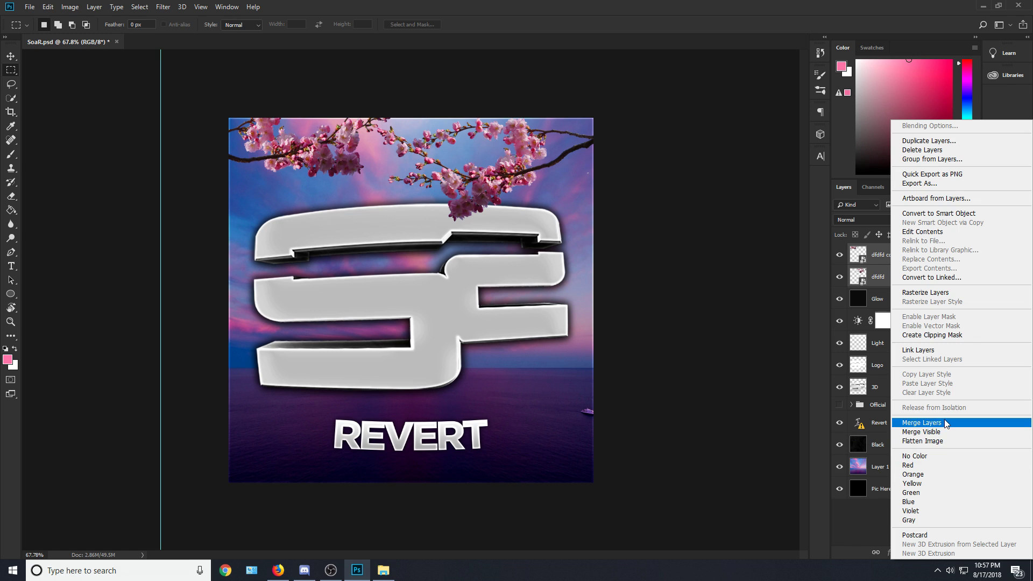
pyautogui.click(946, 423)
# Apply a Gaussian Blur with a 2.3-pixel radius to the merged cherry blossom layer.
pyautogui.click(163, 6)
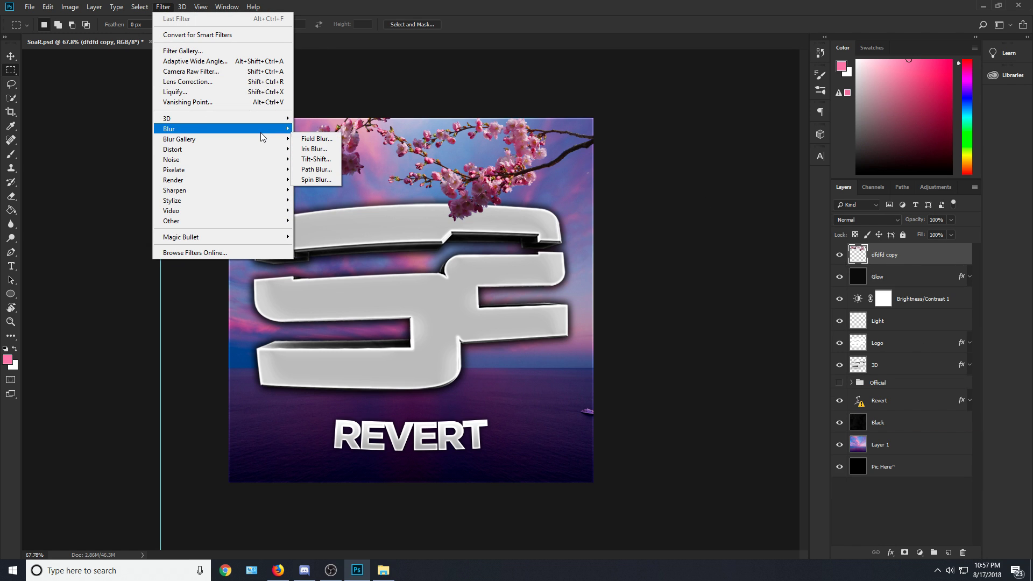
pyautogui.click(330, 173)
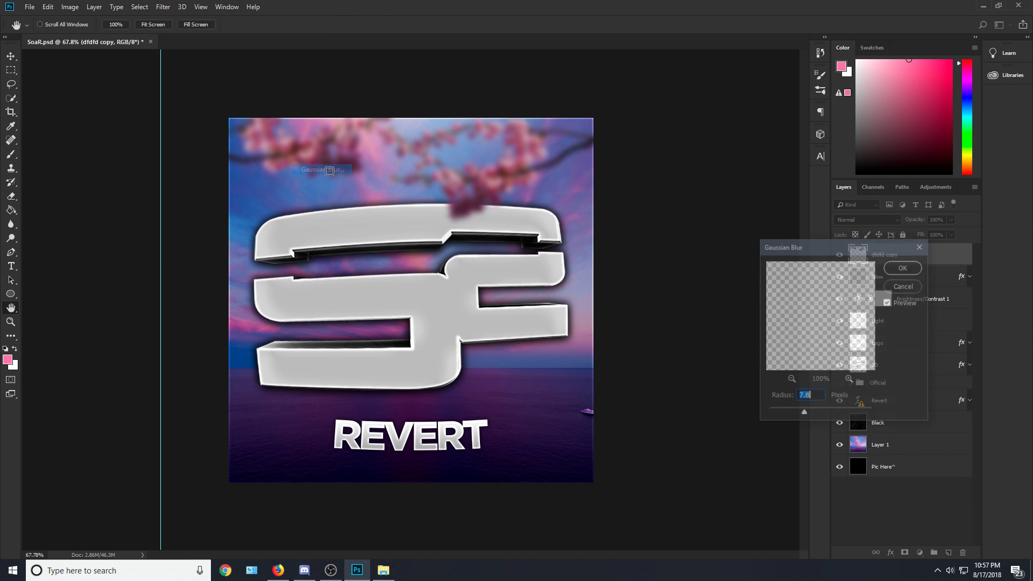
pyautogui.moveTo(778, 415); pyautogui.dragTo(788, 415)
pyautogui.click(781, 416)
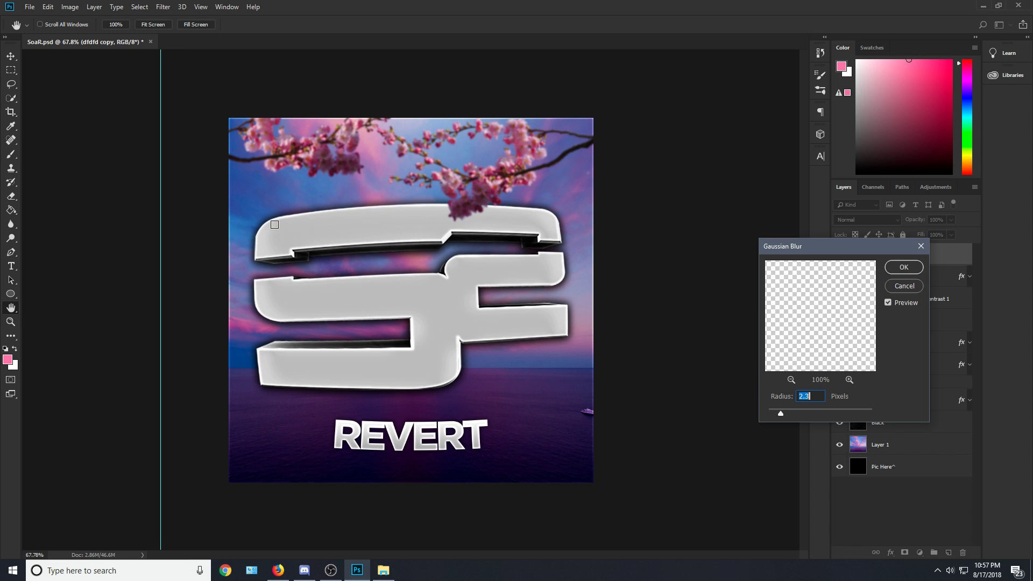
pyautogui.moveTo(783, 414); pyautogui.dragTo(776, 415)
pyautogui.click(904, 267)
pyautogui.scroll(-3, 547, 195)
pyautogui.scroll(4, 545, 201)
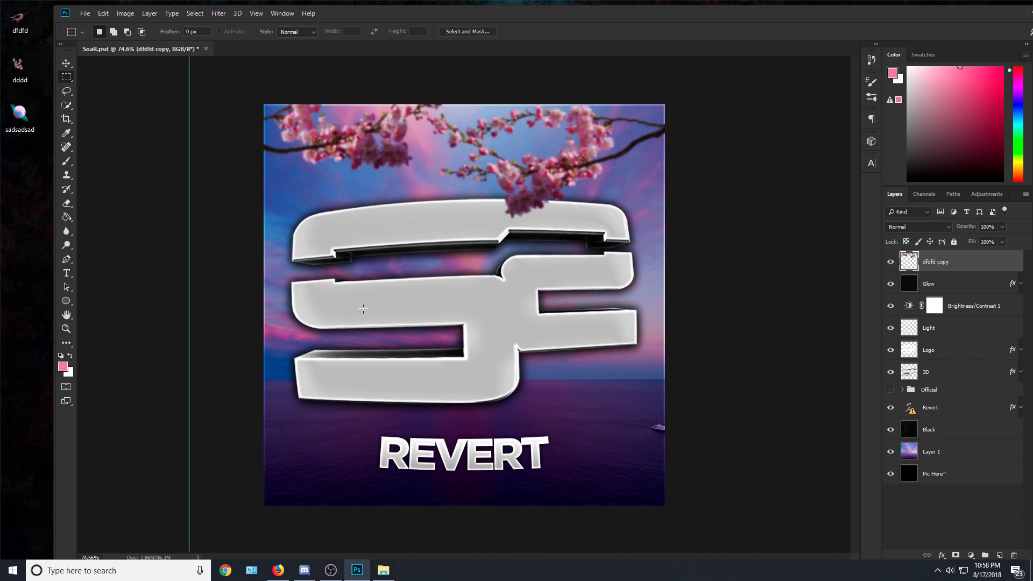
pyautogui.click(66, 91)
pyautogui.moveTo(247, 191)
pyautogui.mouseDown()
pyautogui.moveTo(387, 194)
pyautogui.moveTo(634, 239)
pyautogui.moveTo(644, 149)
pyautogui.moveTo(687, 102)
pyautogui.moveTo(295, 87)
pyautogui.moveTo(209, 229)
pyautogui.moveTo(543, 277)
pyautogui.mouseUp()
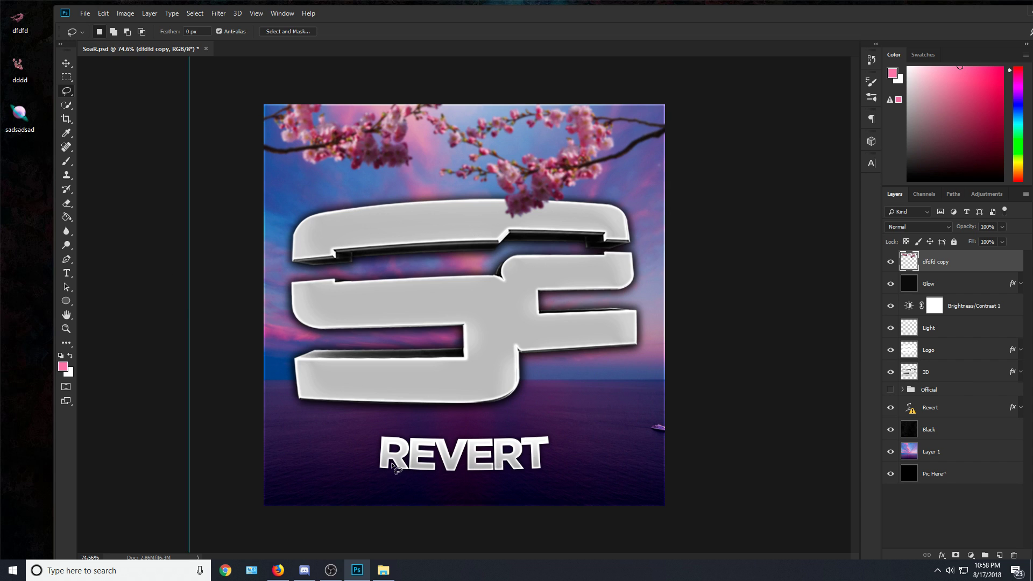
pyautogui.moveTo(592, 454)
pyautogui.mouseDown()
pyautogui.moveTo(578, 436)
pyautogui.moveTo(382, 430)
pyautogui.moveTo(458, 496)
pyautogui.moveTo(591, 447)
pyautogui.mouseUp()
pyautogui.moveTo(435, 106)
pyautogui.mouseDown()
pyautogui.moveTo(444, 193)
pyautogui.moveTo(692, 165)
pyautogui.moveTo(667, 88)
pyautogui.moveTo(402, 84)
pyautogui.moveTo(522, 186)
pyautogui.mouseUp()
pyautogui.moveTo(264, 181)
pyautogui.mouseDown()
pyautogui.moveTo(260, 191)
pyautogui.moveTo(344, 98)
pyautogui.mouseUp()
pyautogui.moveTo(587, 431); pyautogui.dragTo(602, 436)
pyautogui.click(663, 431)
pyautogui.moveTo(675, 385)
pyautogui.mouseDown()
pyautogui.moveTo(606, 384)
pyautogui.moveTo(403, 430)
pyautogui.moveTo(247, 437)
pyautogui.moveTo(744, 385)
pyautogui.mouseUp()
# Place the sadsadsad planet image from the desktop at the logo's lower-right edge, scaled to about 58% and rotated to about -55.6°.
pyautogui.moveTo(19, 115); pyautogui.dragTo(377, 273)
pyautogui.doubleClick(588, 16)
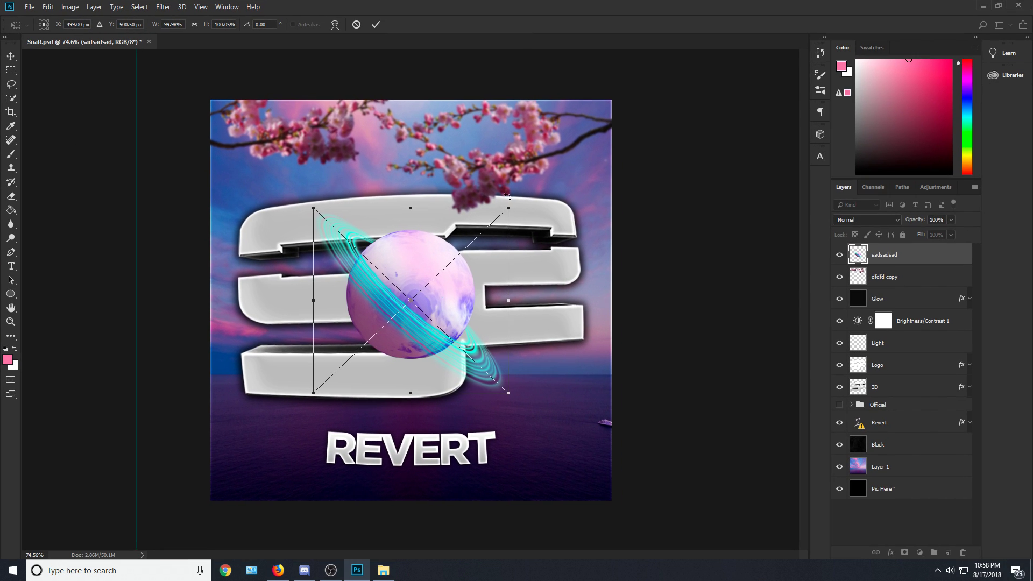
pyautogui.moveTo(508, 208); pyautogui.dragTo(426, 285)
pyautogui.moveTo(447, 314); pyautogui.dragTo(426, 260)
pyautogui.moveTo(370, 340); pyautogui.dragTo(437, 372)
pyautogui.moveTo(504, 362); pyautogui.dragTo(508, 331)
pyautogui.moveTo(366, 349); pyautogui.dragTo(541, 358)
pyautogui.moveTo(637, 353); pyautogui.dragTo(637, 359)
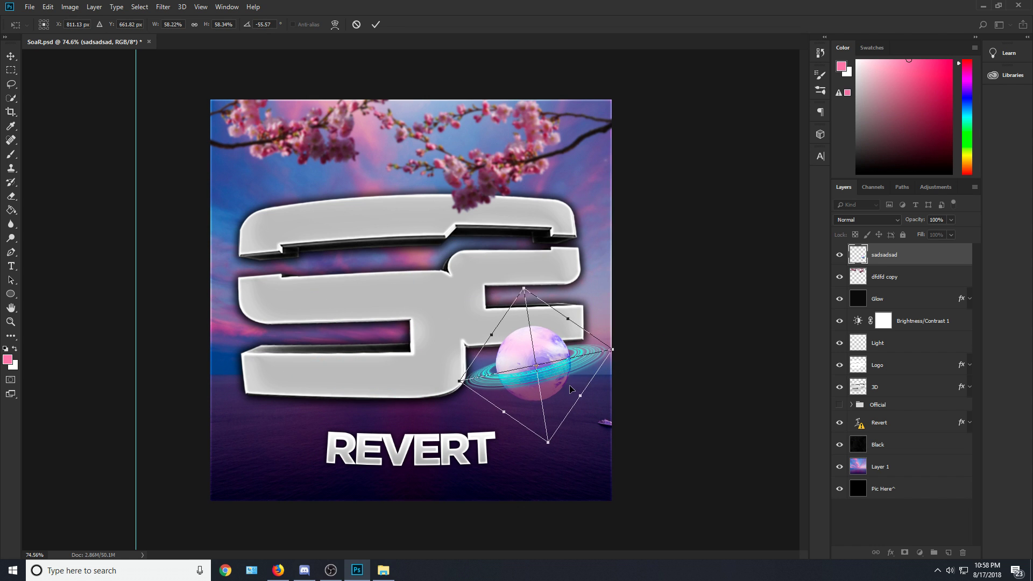
pyautogui.moveTo(573, 387); pyautogui.dragTo(563, 387)
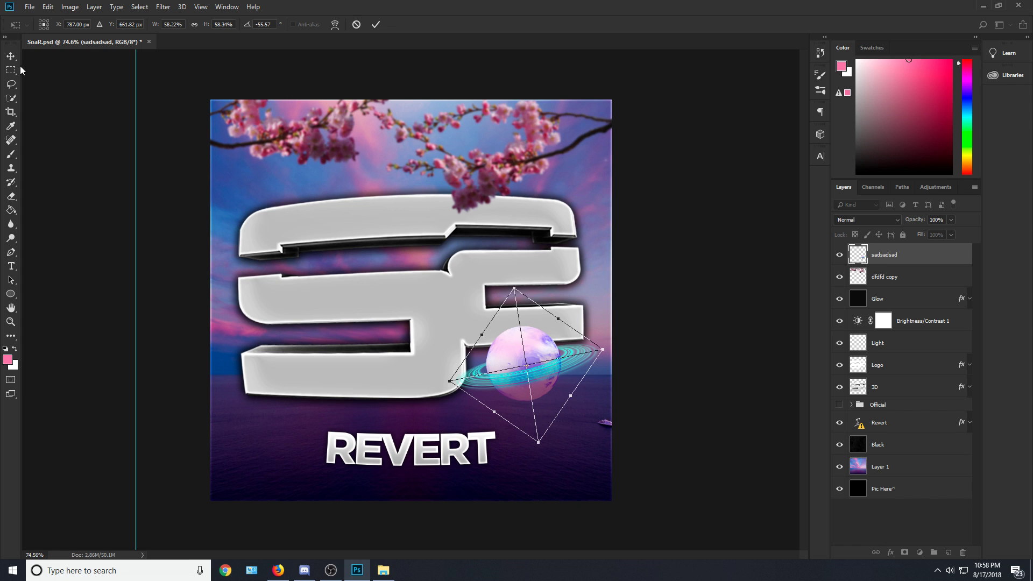
pyautogui.click(11, 84)
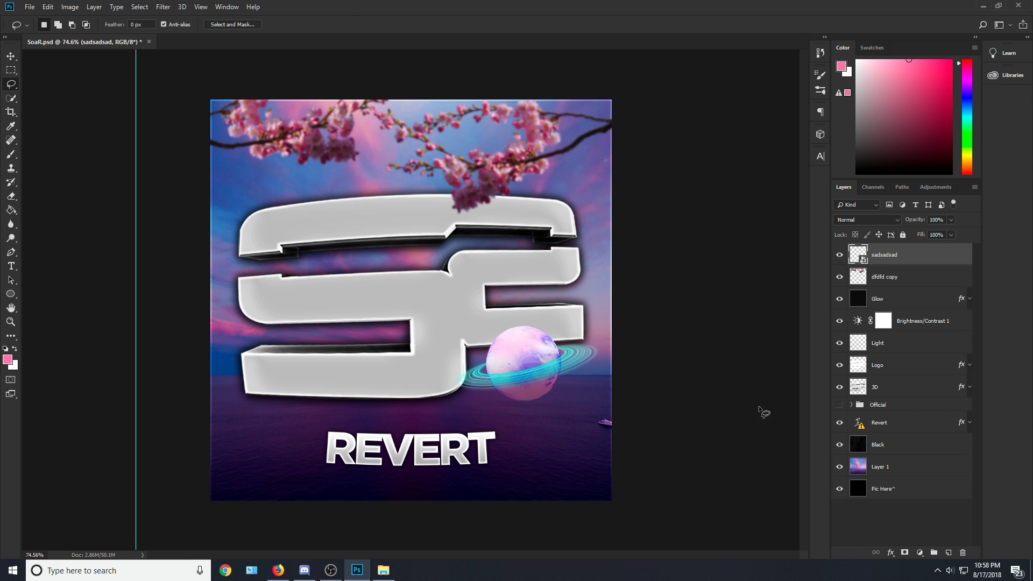
# Apply a slight Motion Blur to the planet layer, adjusting the blur's angle and distance.
pyautogui.click(163, 7)
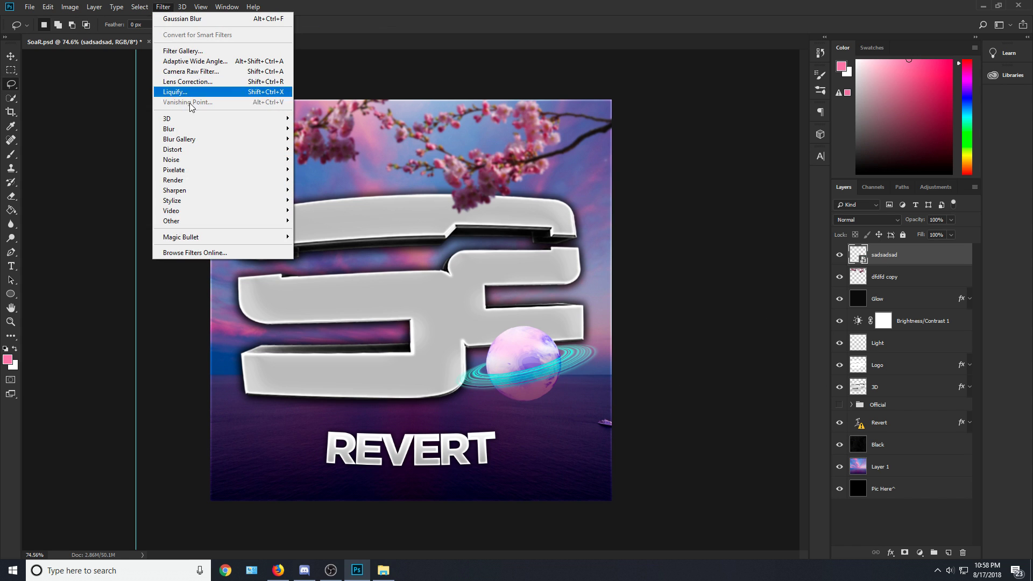
pyautogui.moveTo(183, 129)
pyautogui.click(329, 191)
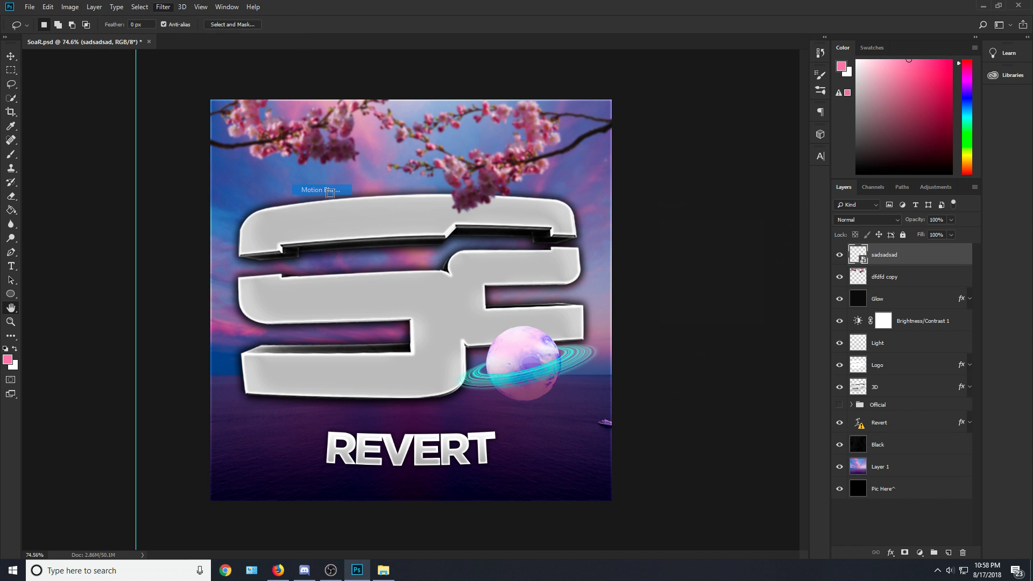
pyautogui.moveTo(671, 399); pyautogui.dragTo(666, 396)
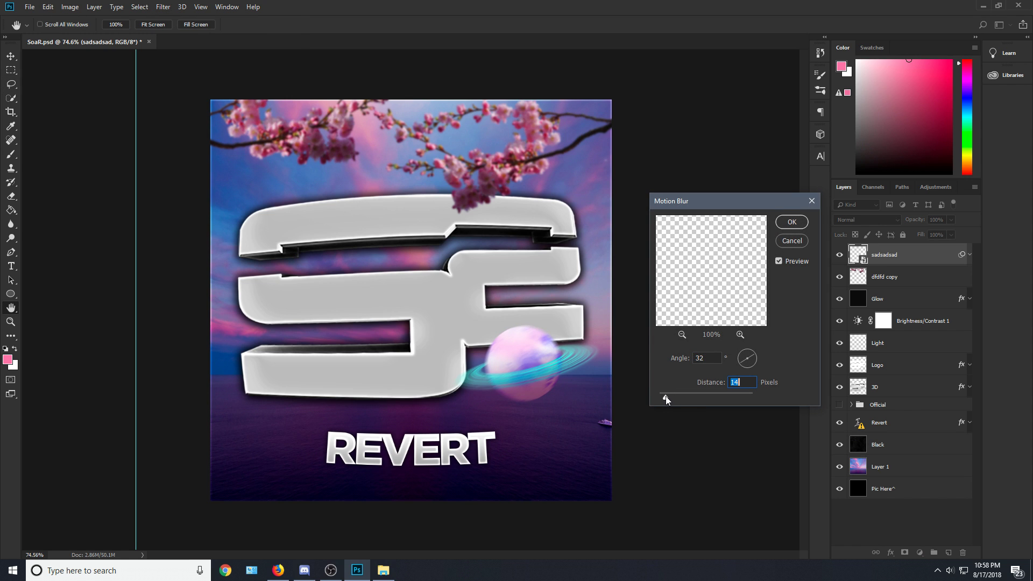
pyautogui.click(756, 360)
pyautogui.click(757, 360)
pyautogui.click(756, 356)
pyautogui.moveTo(665, 397)
pyautogui.mouseDown()
pyautogui.moveTo(683, 396)
pyautogui.moveTo(667, 395)
pyautogui.mouseUp()
pyautogui.click(736, 396)
pyautogui.click(784, 223)
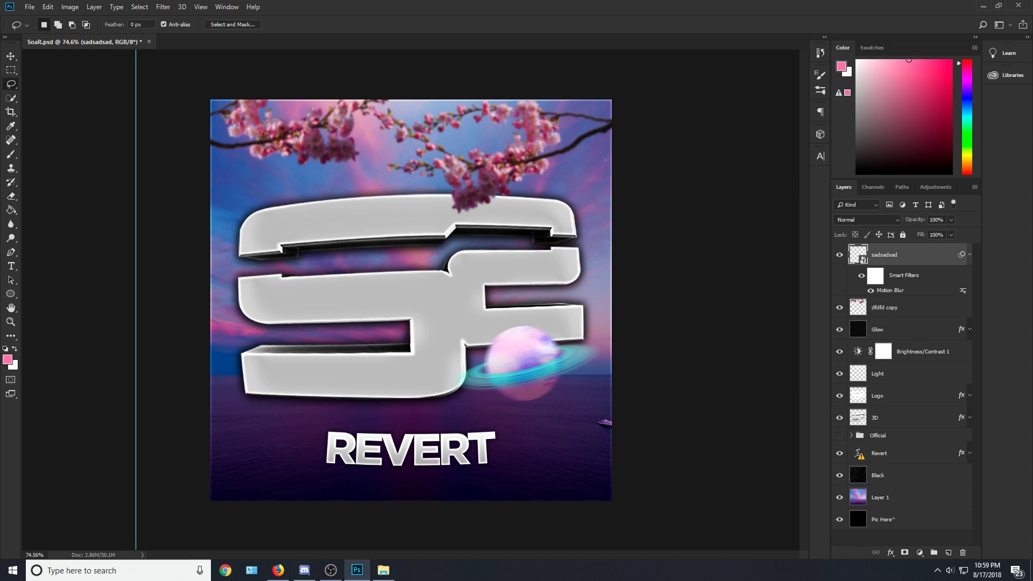
# Place the lotus flower image from the desktop, scaled down, on the logo's upper-left corner and move its layer below dfdfd copy.
pyautogui.moveTo(398, 7); pyautogui.dragTo(445, 16)
pyautogui.moveTo(20, 167); pyautogui.dragTo(371, 258)
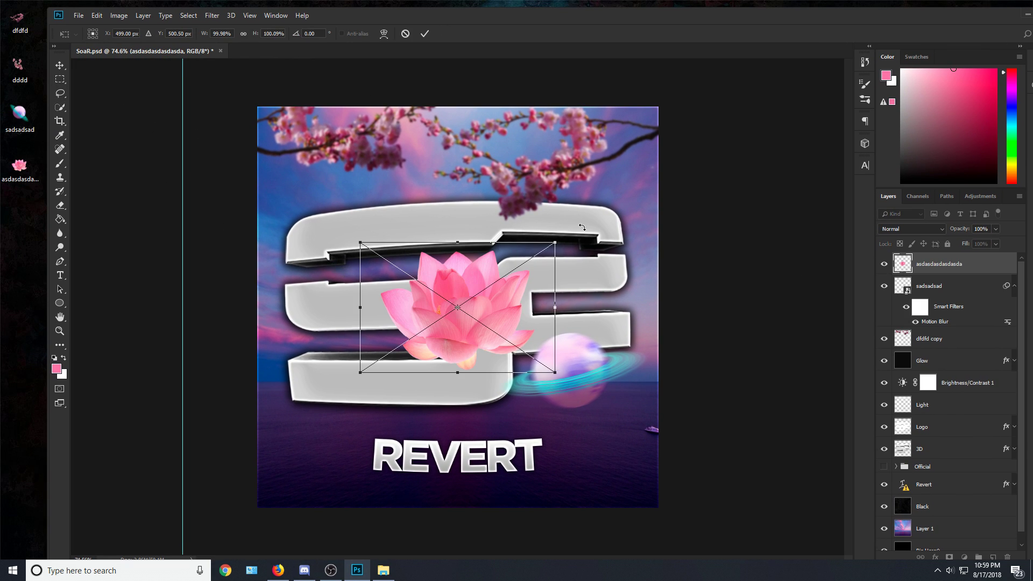
pyautogui.moveTo(557, 240); pyautogui.dragTo(476, 294)
pyautogui.moveTo(553, 336); pyautogui.dragTo(553, 310)
pyautogui.moveTo(429, 327); pyautogui.dragTo(346, 194)
pyautogui.moveTo(383, 161); pyautogui.dragTo(375, 163)
pyautogui.click(66, 92)
pyautogui.press('Return')
pyautogui.moveTo(959, 274); pyautogui.dragTo(949, 356)
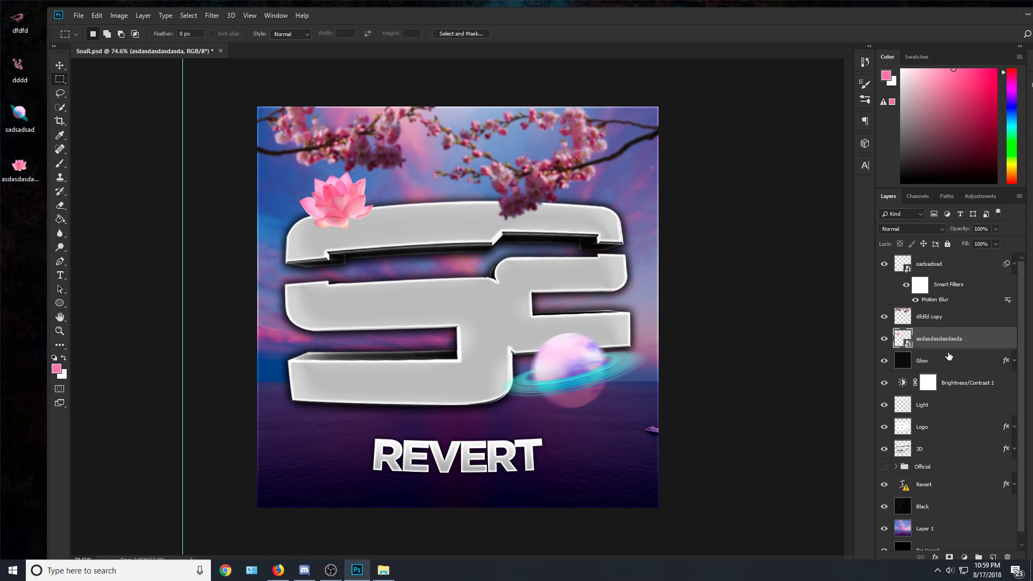
# Apply a Gaussian Blur with a 2.3-pixel radius to the lotus flower layer.
pyautogui.click(212, 15)
pyautogui.moveTo(242, 128)
pyautogui.click(371, 178)
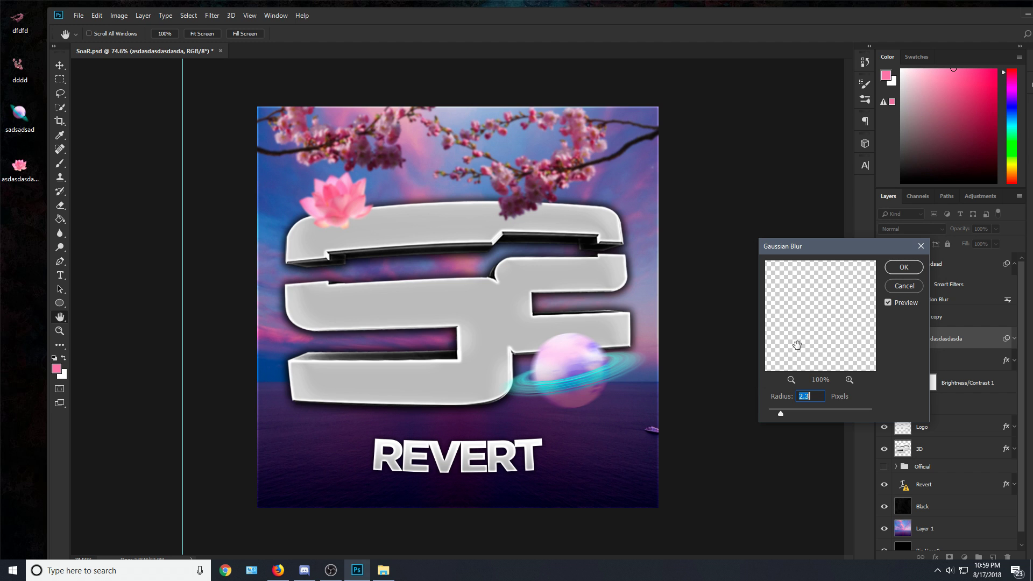
pyautogui.click(904, 267)
# Add a black (000000) drop shadow to the lotus flower layer with a distance of 28 px and a size of 21 px.
pyautogui.rightClick(934, 340)
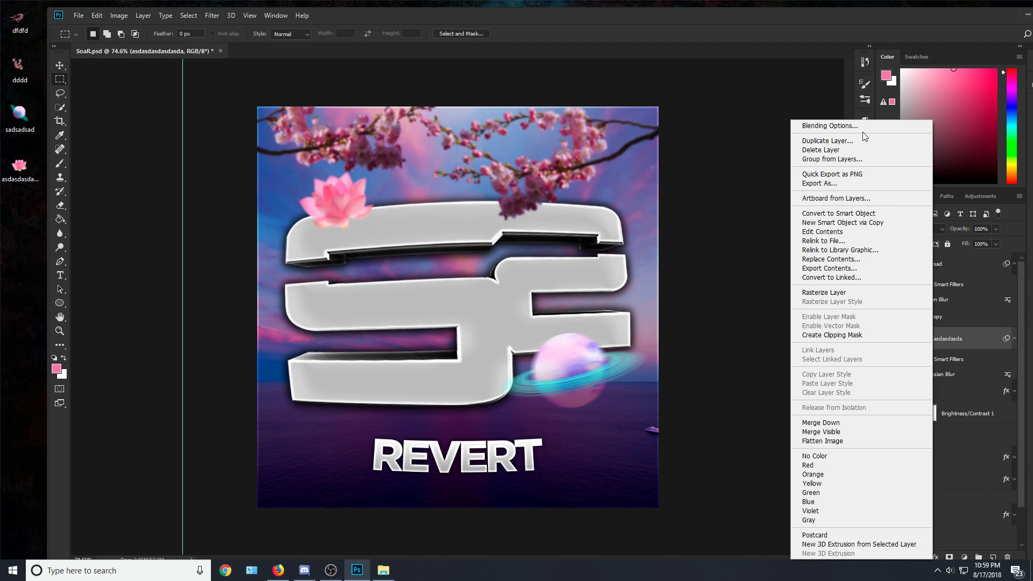
pyautogui.click(854, 127)
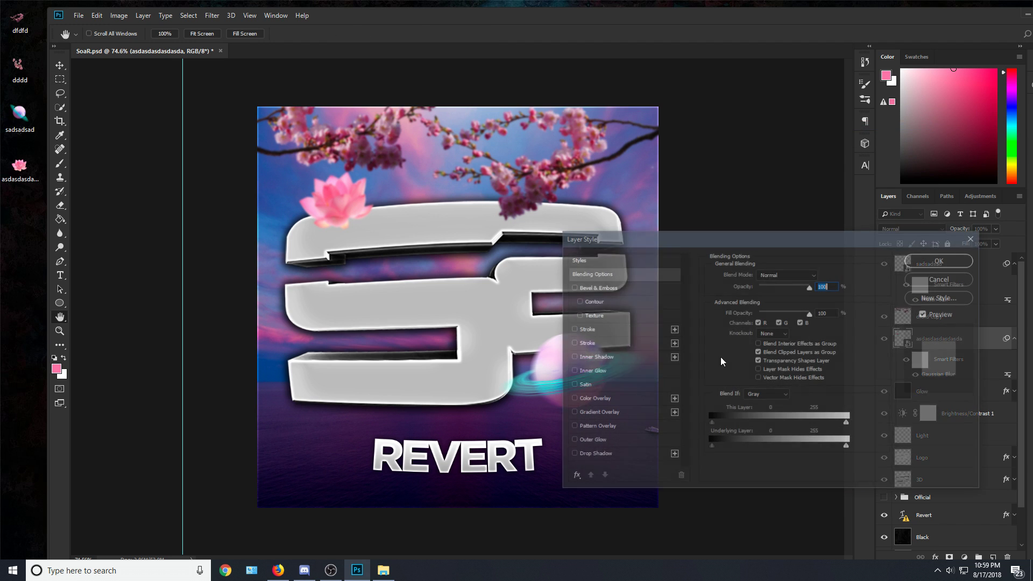
pyautogui.click(613, 454)
pyautogui.click(826, 276)
pyautogui.write('000000')
pyautogui.click(990, 287)
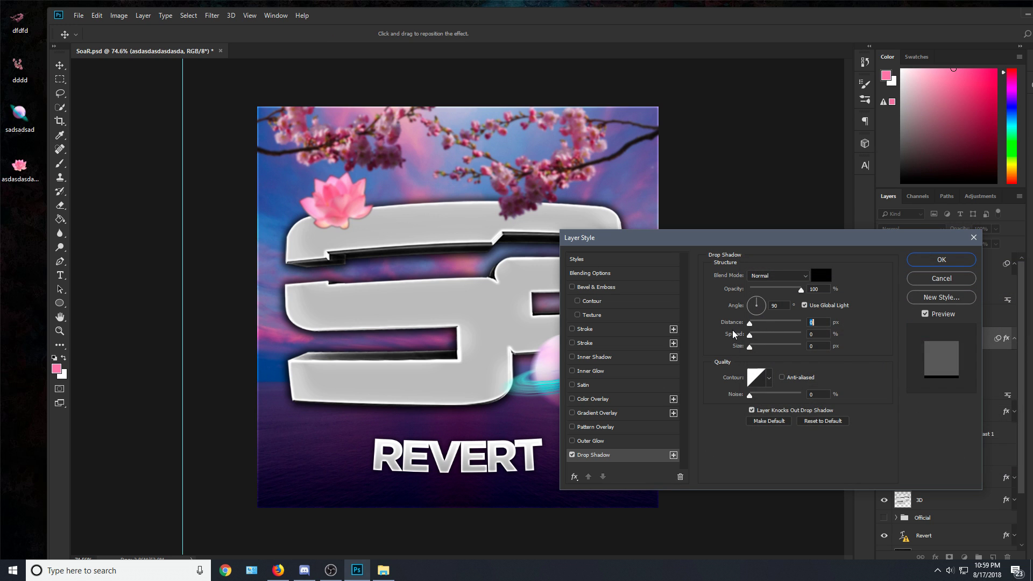
pyautogui.moveTo(750, 345)
pyautogui.mouseDown()
pyautogui.moveTo(768, 323)
pyautogui.moveTo(758, 353)
pyautogui.mouseUp()
# Set the lotus flower's drop shadow blend mode to Soft Light and apply the layer style.
pyautogui.click(777, 275)
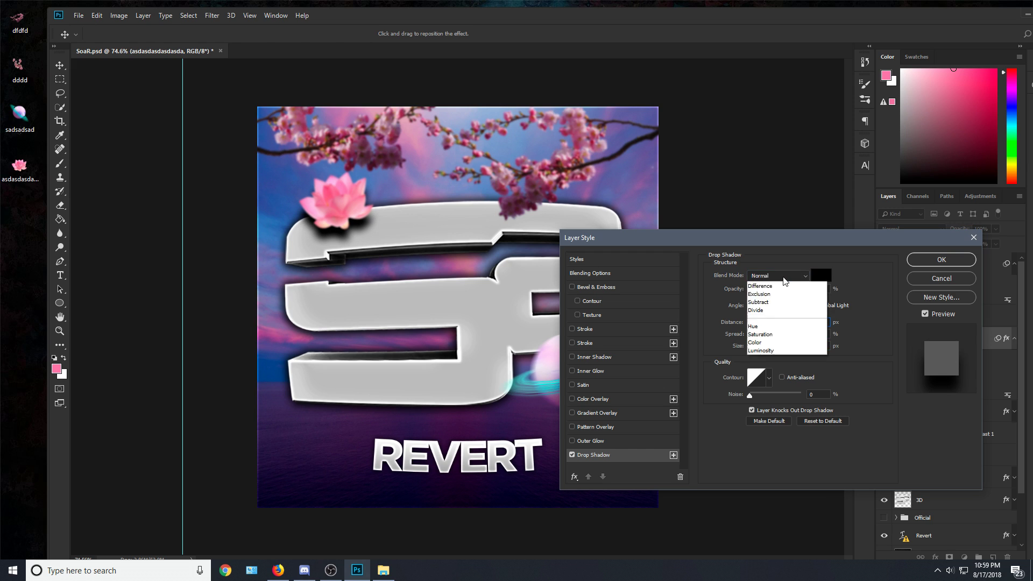
pyautogui.click(786, 417)
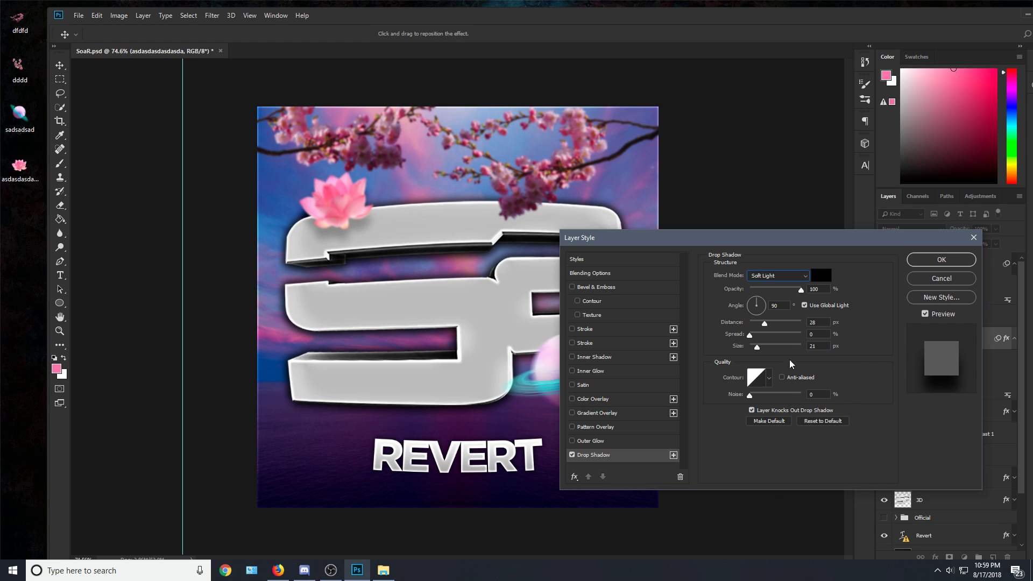
pyautogui.click(758, 330)
pyautogui.click(941, 259)
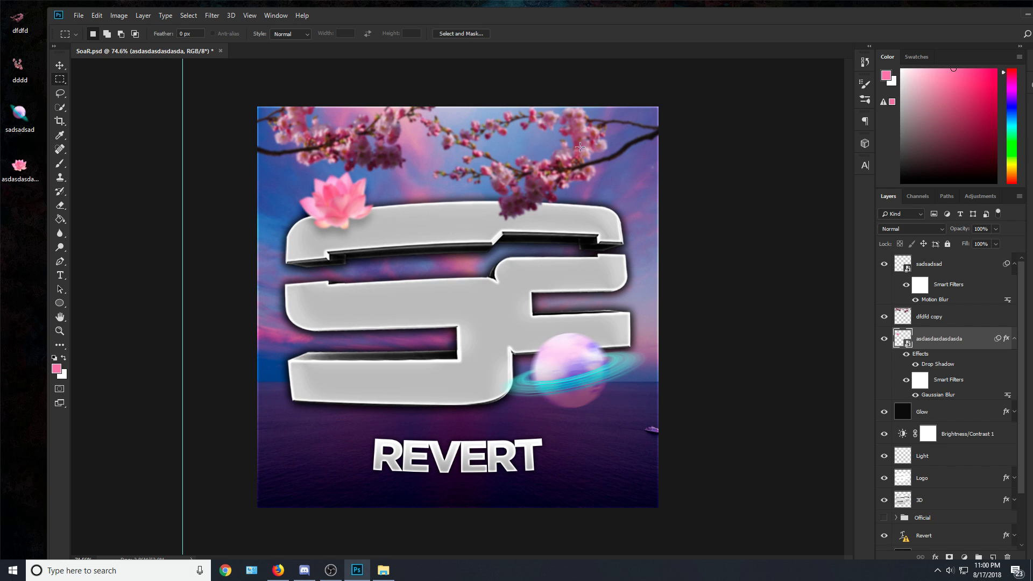
# Place the milk carton image behind the logo's upper-right corner, scaled to about 85% and rotated about 14°, with its layer directly above Layer 1.
pyautogui.moveTo(19, 214); pyautogui.dragTo(398, 379)
pyautogui.moveTo(555, 212); pyautogui.dragTo(602, 232)
pyautogui.moveTo(501, 300); pyautogui.dragTo(632, 193)
pyautogui.moveTo(728, 113); pyautogui.dragTo(699, 129)
pyautogui.moveTo(663, 179)
pyautogui.mouseDown()
pyautogui.moveTo(662, 191)
pyautogui.moveTo(675, 180)
pyautogui.mouseUp()
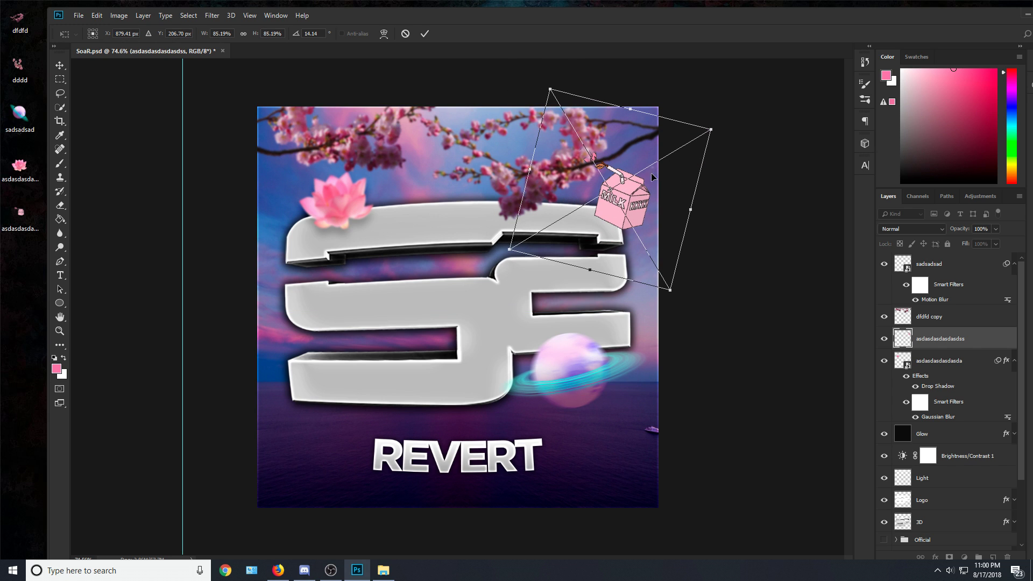
pyautogui.click(60, 79)
pyautogui.moveTo(947, 338); pyautogui.dragTo(963, 496)
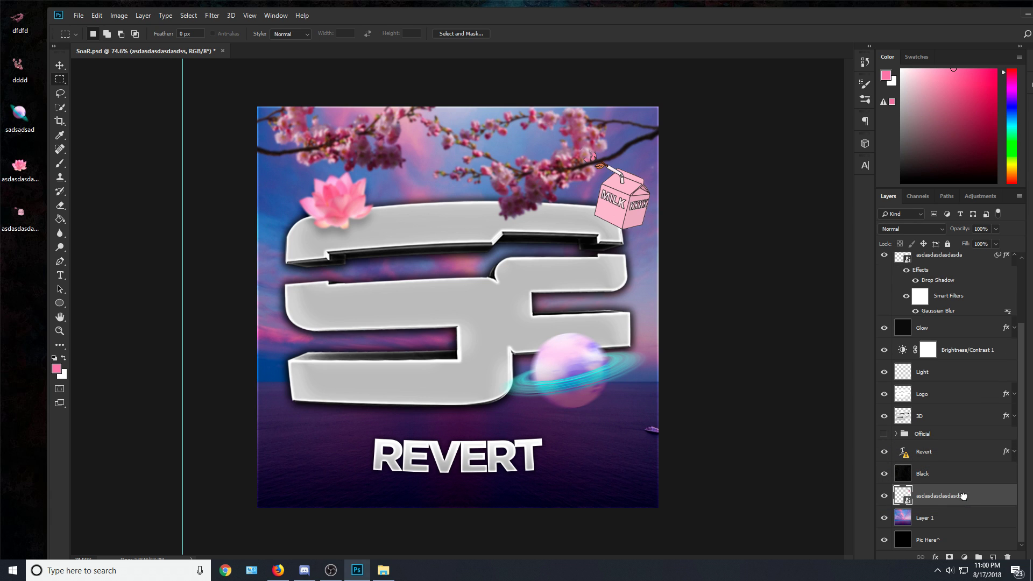
pyautogui.click(212, 15)
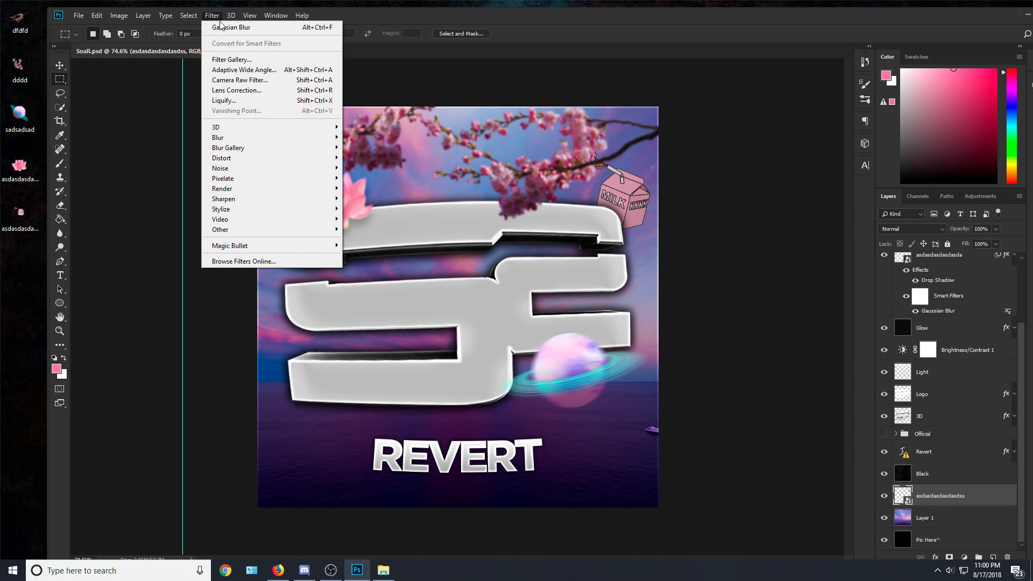
pyautogui.click(921, 478)
pyautogui.click(932, 496)
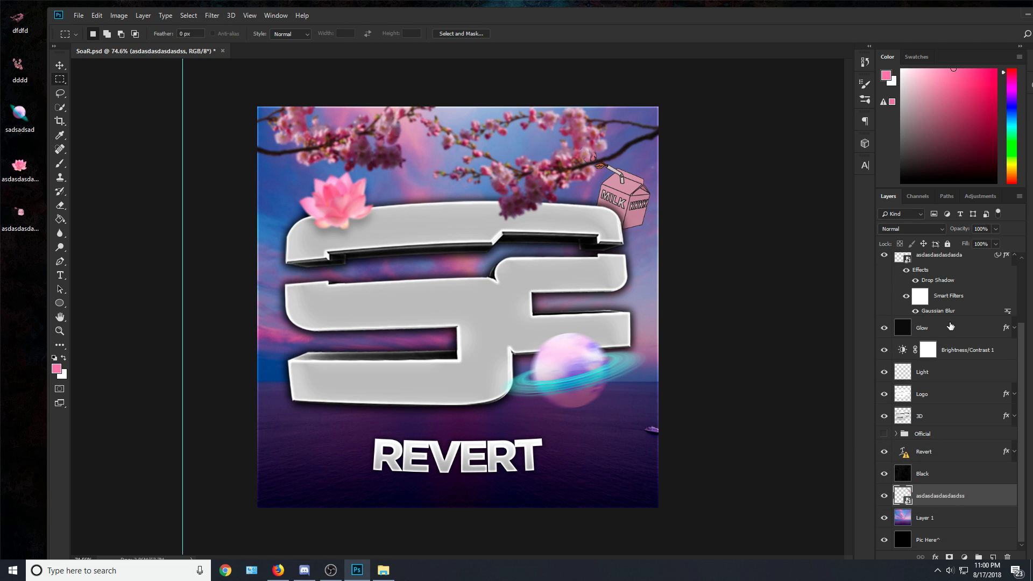
pyautogui.rightClick(965, 498)
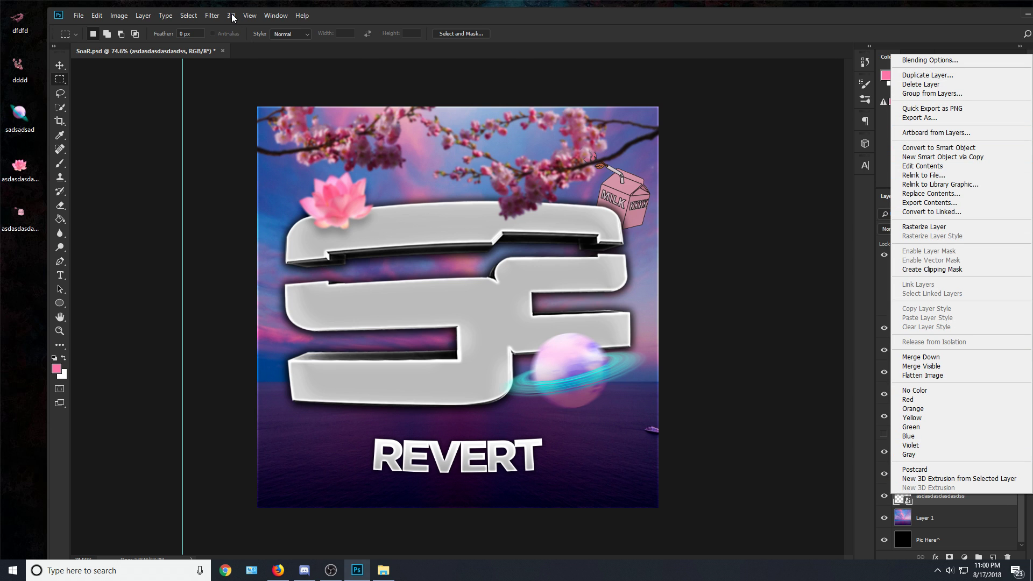
# Duplicate the milk carton layer and place the copy at the canvas's left edge behind the logo, scaled to about 82% and rotated about -9°.
pyautogui.click(962, 75)
pyautogui.press('Return')
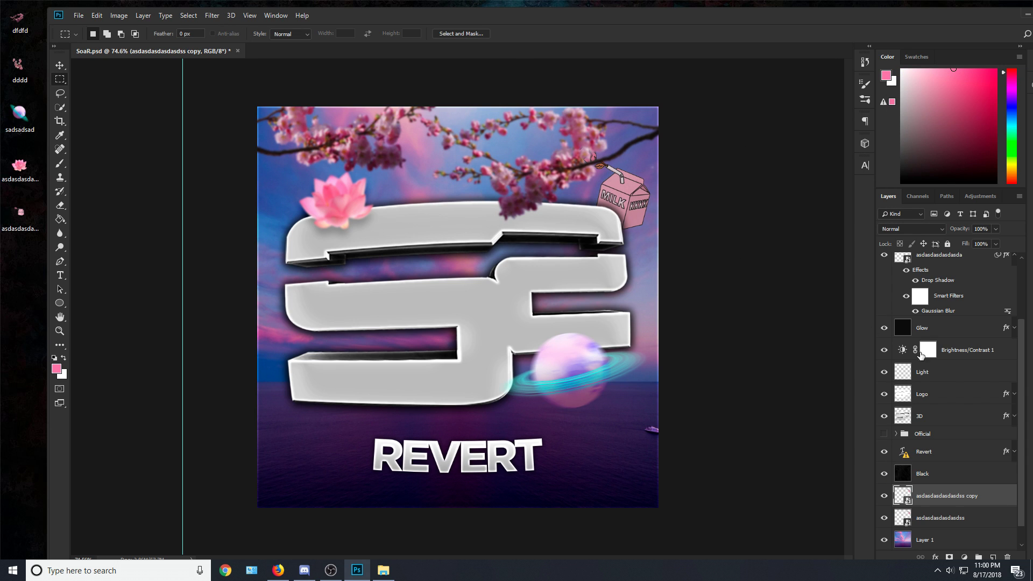
pyautogui.click(97, 15)
pyautogui.click(129, 236)
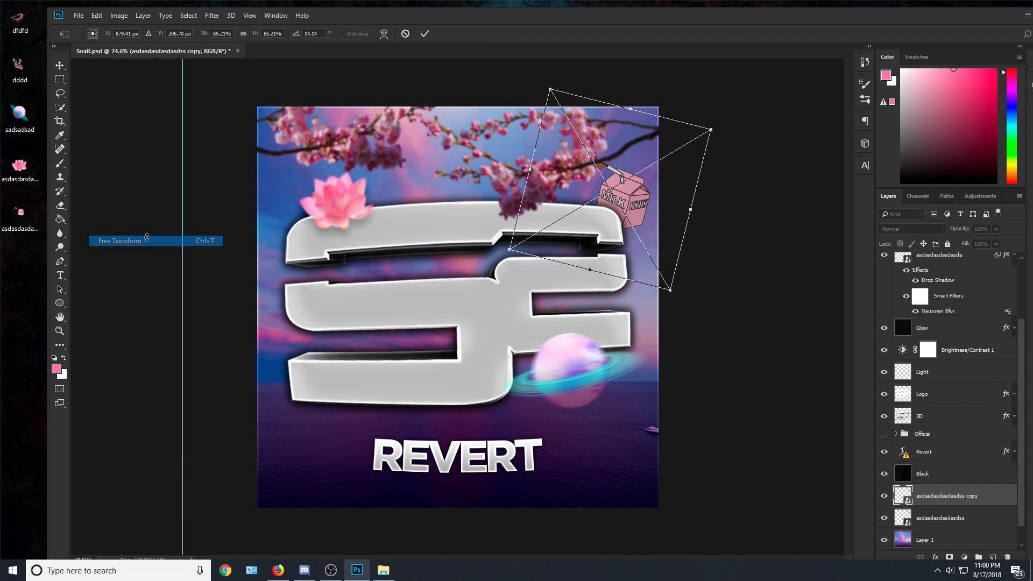
pyautogui.moveTo(665, 206); pyautogui.dragTo(451, 326)
pyautogui.moveTo(614, 377); pyautogui.dragTo(548, 297)
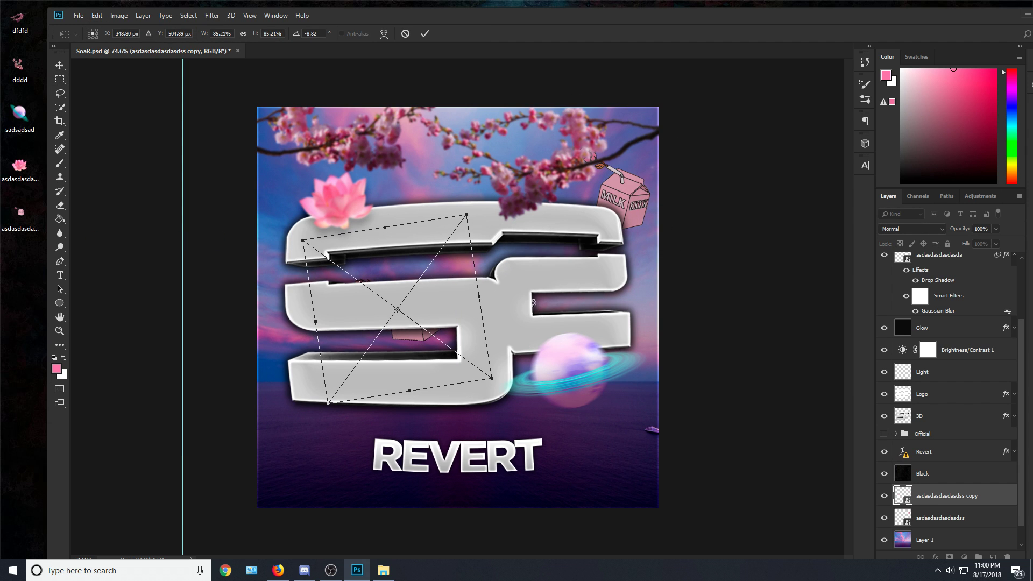
pyautogui.moveTo(490, 377); pyautogui.dragTo(448, 346)
pyautogui.moveTo(403, 307); pyautogui.dragTo(297, 358)
pyautogui.moveTo(324, 270)
pyautogui.mouseDown()
pyautogui.moveTo(355, 239)
pyautogui.moveTo(314, 305)
pyautogui.moveTo(316, 324)
pyautogui.mouseUp()
pyautogui.press('l')
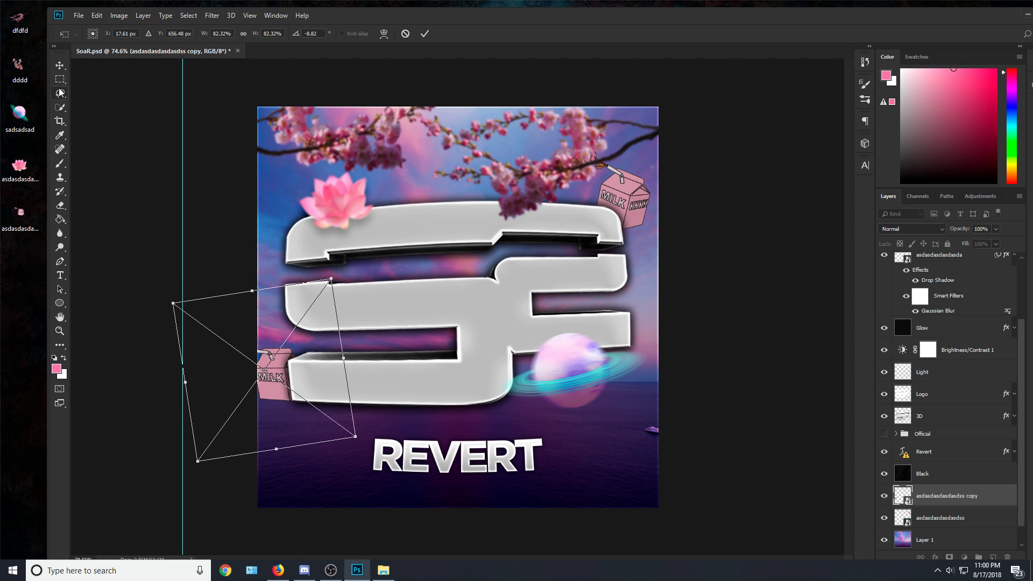
pyautogui.press('Return')
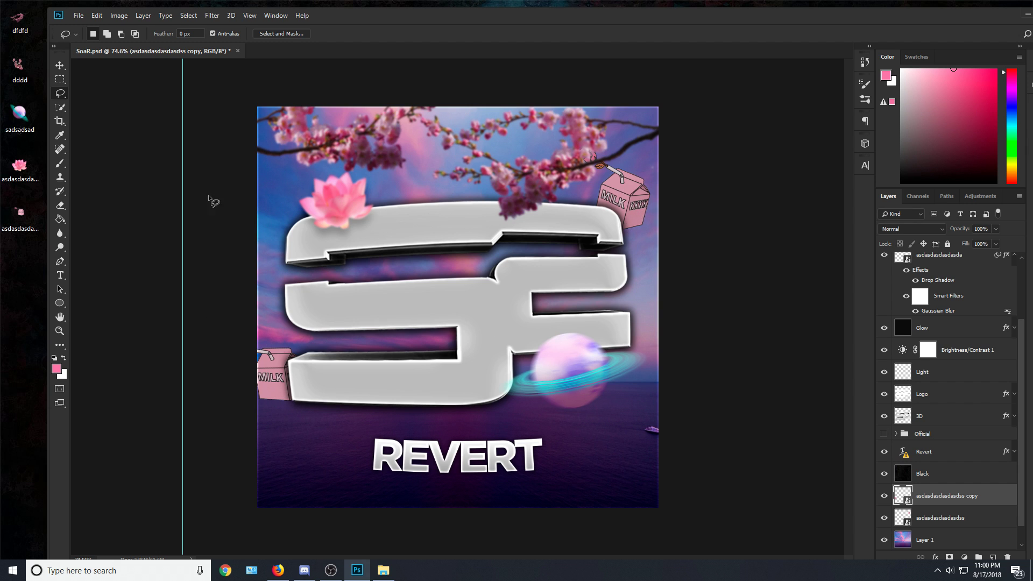
# Recolor the milk carton copy with a Hue/Saturation adjustment, setting the hue to -55.
pyautogui.click(119, 16)
pyautogui.moveTo(137, 43)
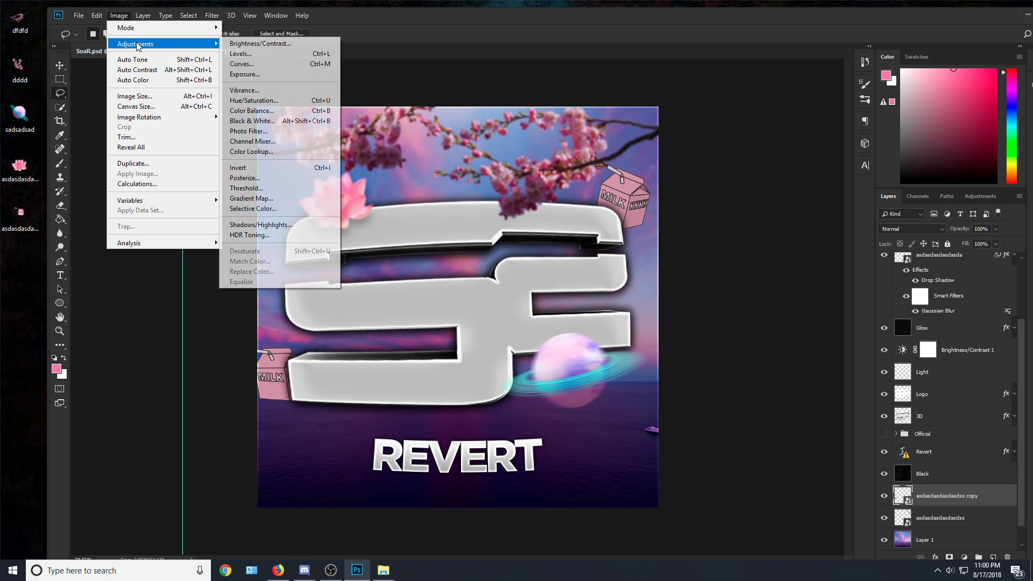
pyautogui.click(291, 101)
pyautogui.moveTo(496, 187); pyautogui.dragTo(464, 192)
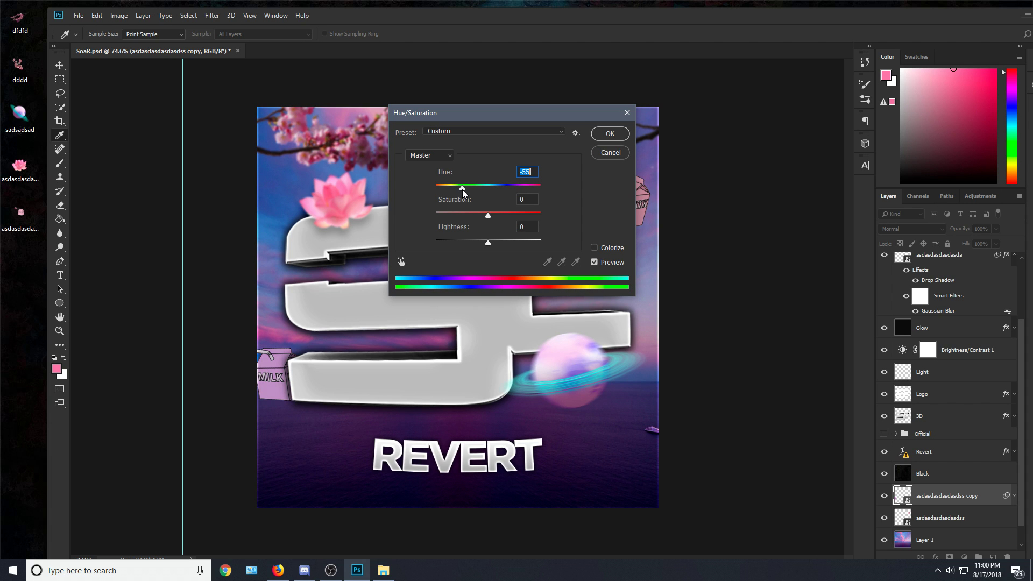
pyautogui.click(610, 134)
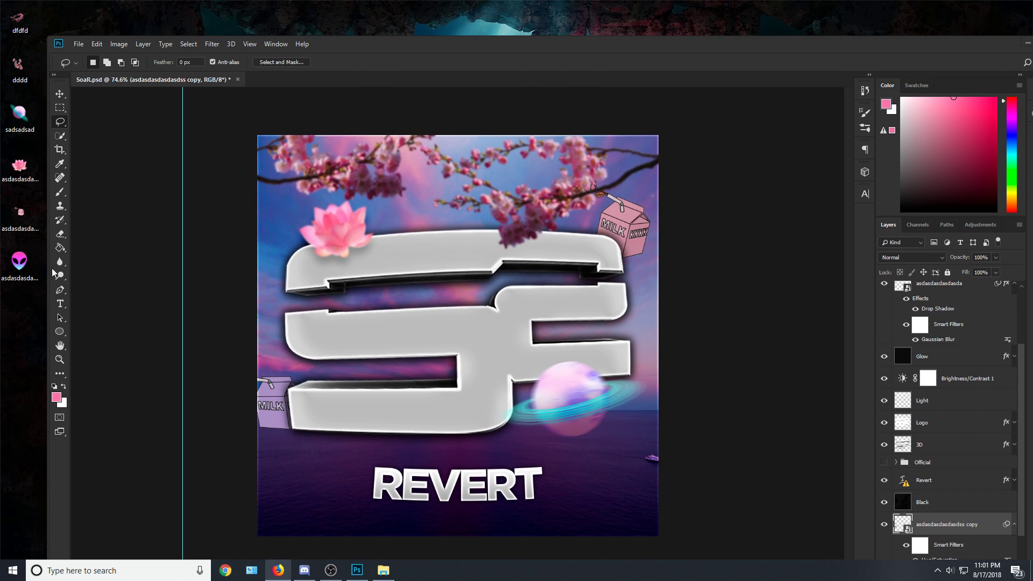
# Place the alien head image near the logo's lower-left edge, scaled to about 31% and rotated about 26°.
pyautogui.moveTo(19, 261); pyautogui.dragTo(405, 420)
pyautogui.moveTo(553, 221); pyautogui.dragTo(468, 323)
pyautogui.moveTo(483, 349); pyautogui.dragTo(381, 440)
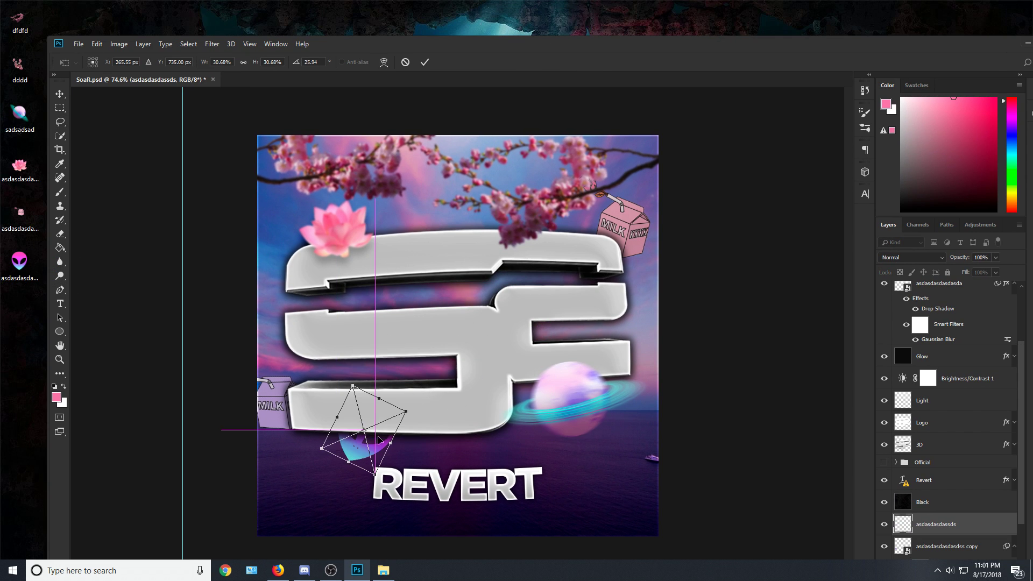
pyautogui.click(60, 107)
pyautogui.press('Return')
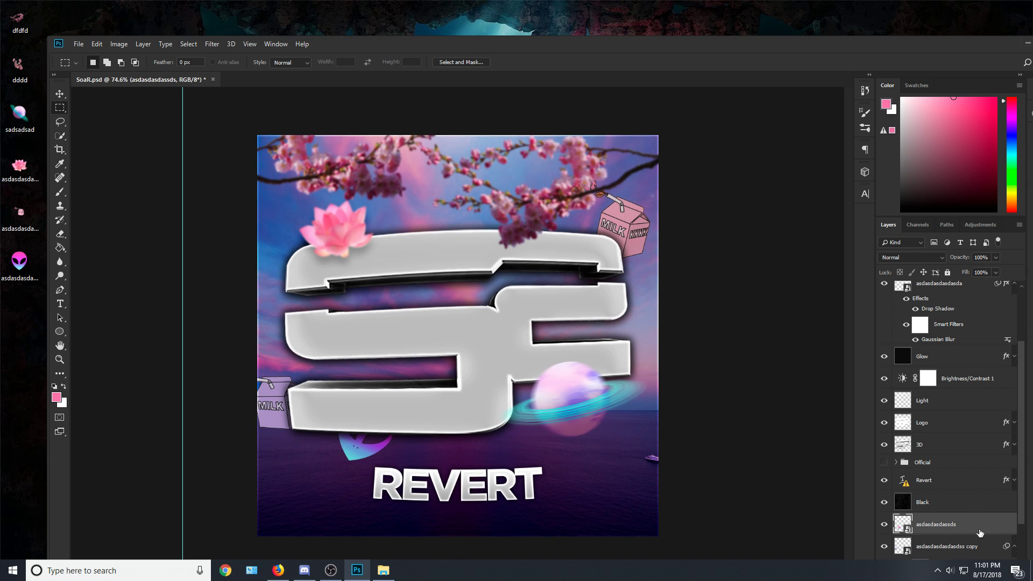
# Move the alien head layer directly above the Glow layer, shrink it and tilt its chin toward the REVERT text.
pyautogui.doubleClick(779, 46)
pyautogui.moveTo(926, 487); pyautogui.dragTo(910, 309)
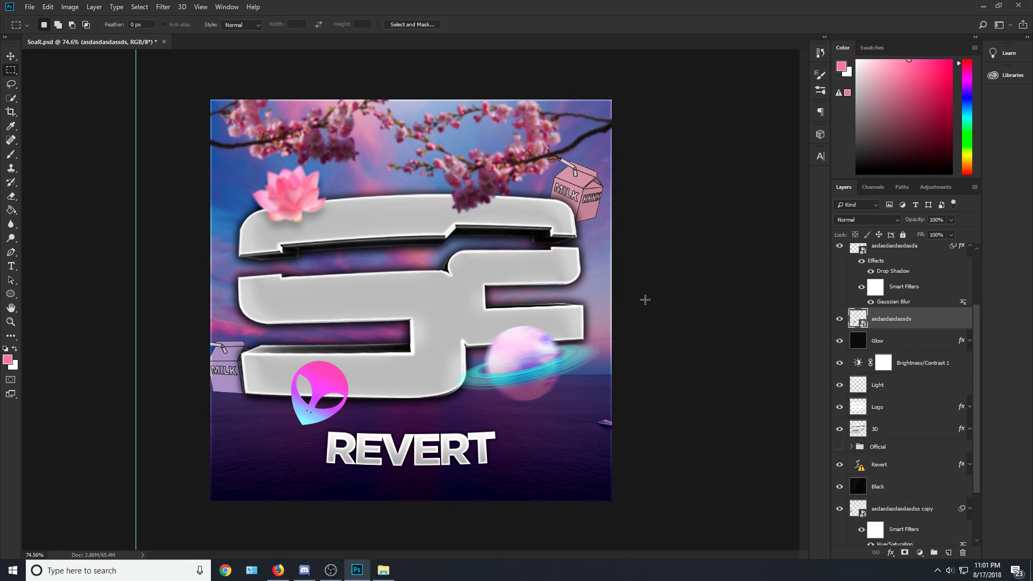
pyautogui.click(52, 5)
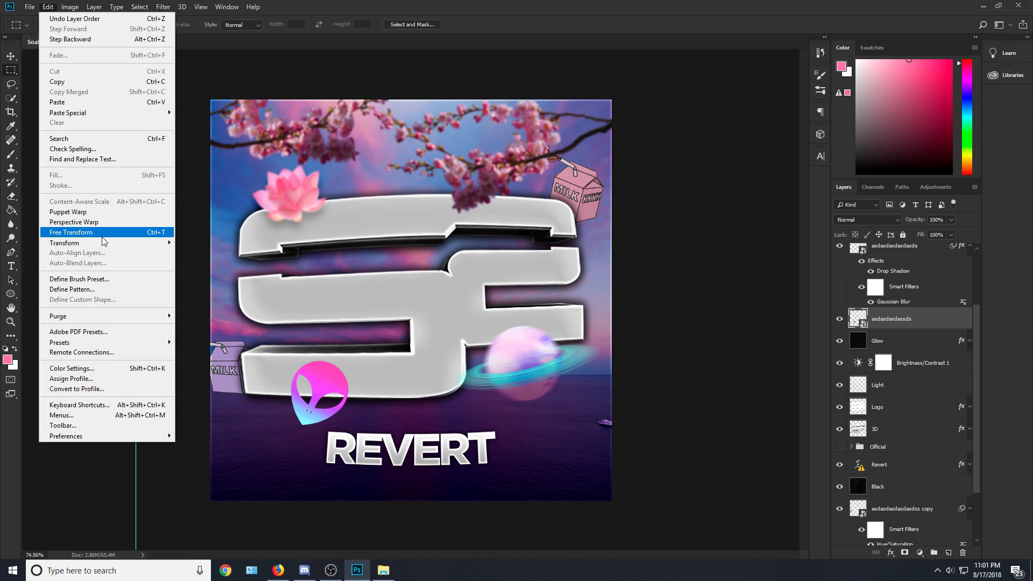
pyautogui.click(105, 232)
pyautogui.press('Escape')
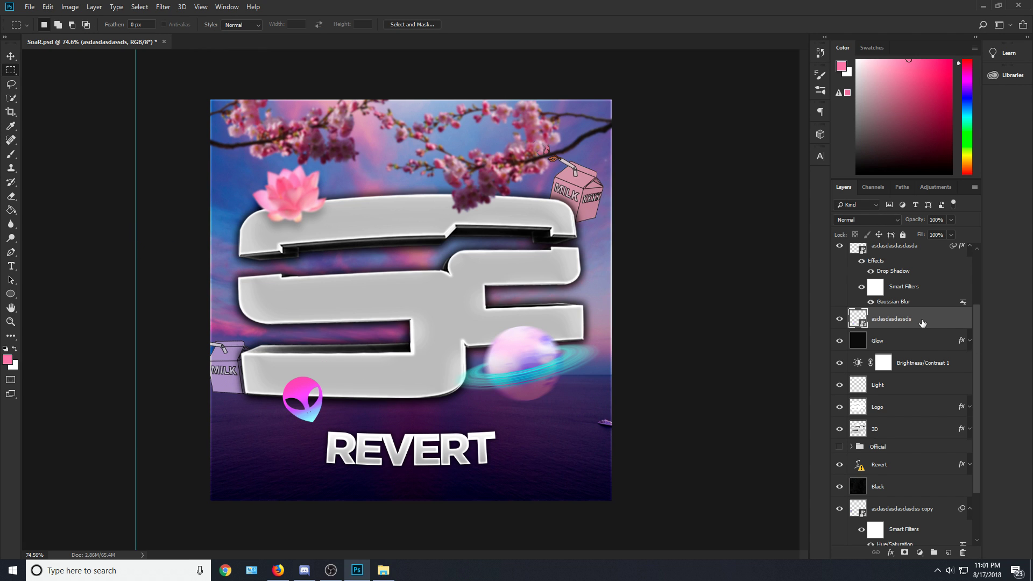
# Duplicate the alien head layer and apply a Gaussian Blur with a 9.6-pixel radius to the copy.
pyautogui.rightClick(922, 324)
pyautogui.click(943, 320)
pyautogui.rightClick(905, 320)
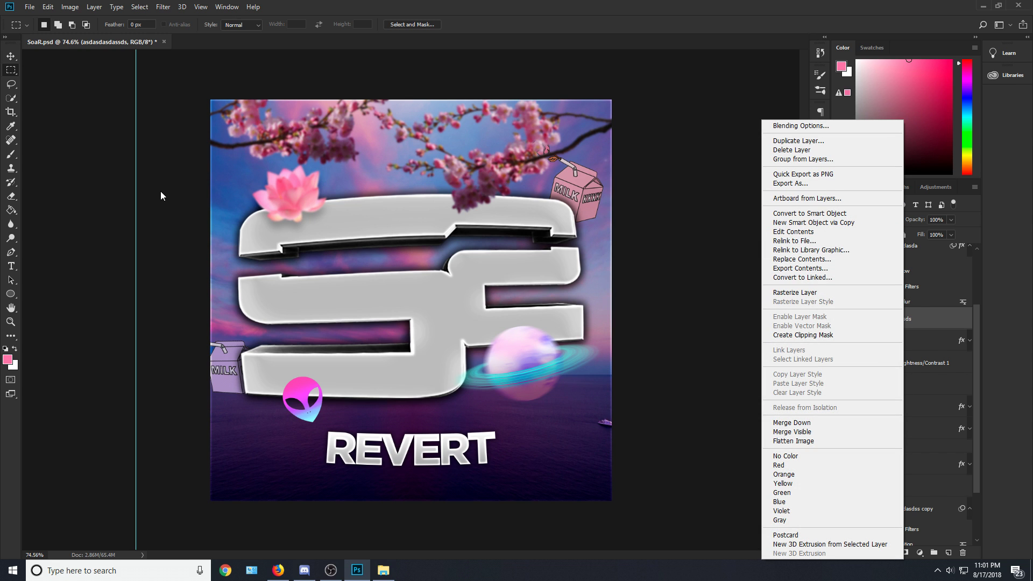
pyautogui.click(798, 141)
pyautogui.click(610, 156)
pyautogui.click(163, 6)
pyautogui.moveTo(218, 129)
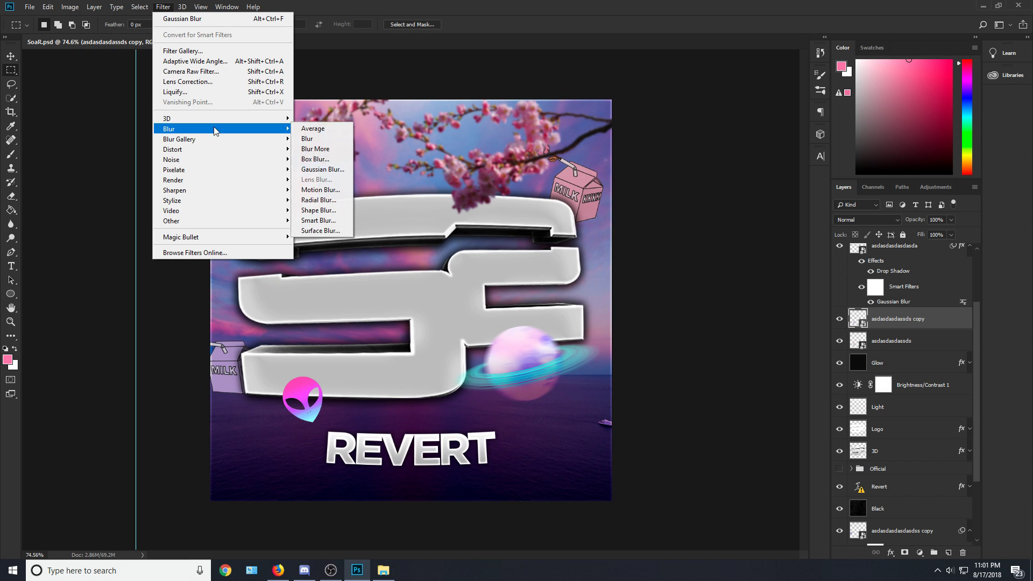
pyautogui.click(322, 169)
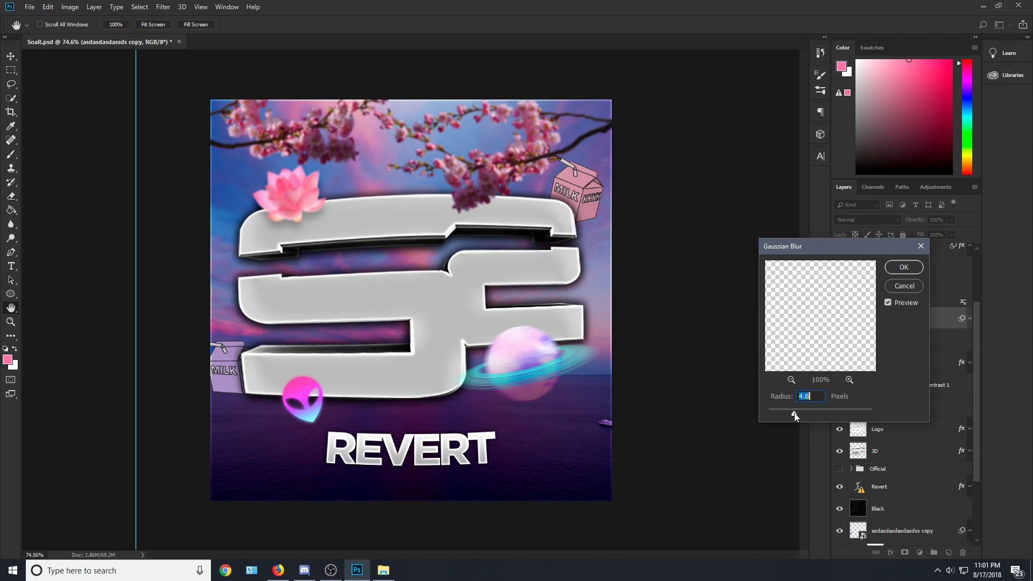
pyautogui.moveTo(802, 413); pyautogui.dragTo(808, 413)
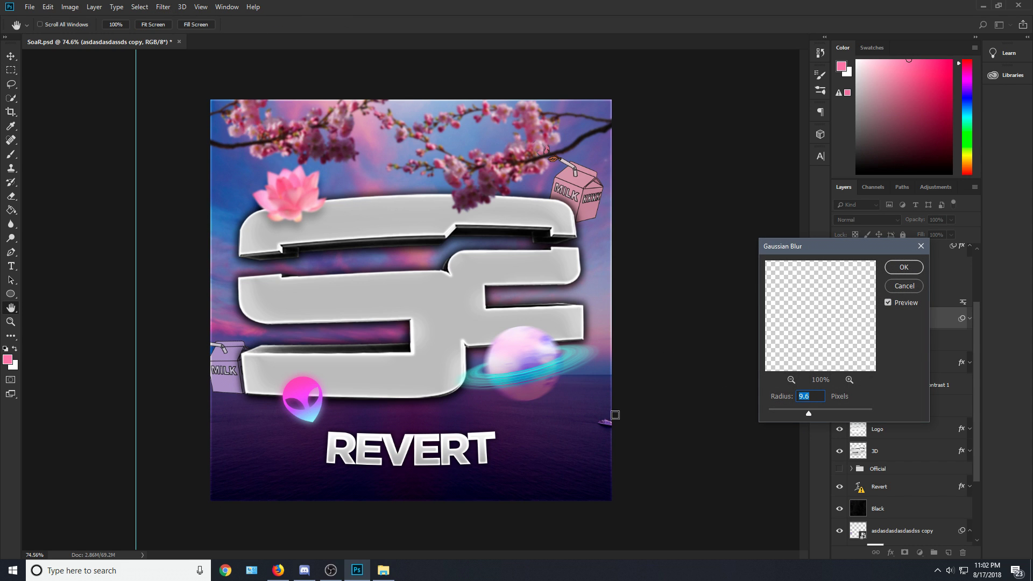
pyautogui.click(897, 268)
# Set the blend mode of the blurred alien head copy to Screen.
pyautogui.click(851, 213)
pyautogui.click(856, 217)
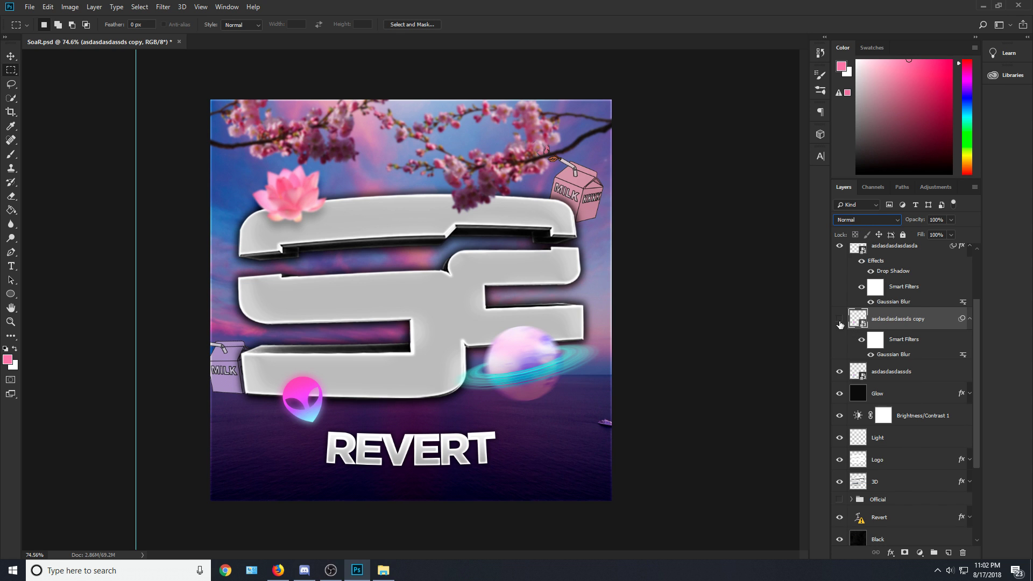
pyautogui.click(871, 221)
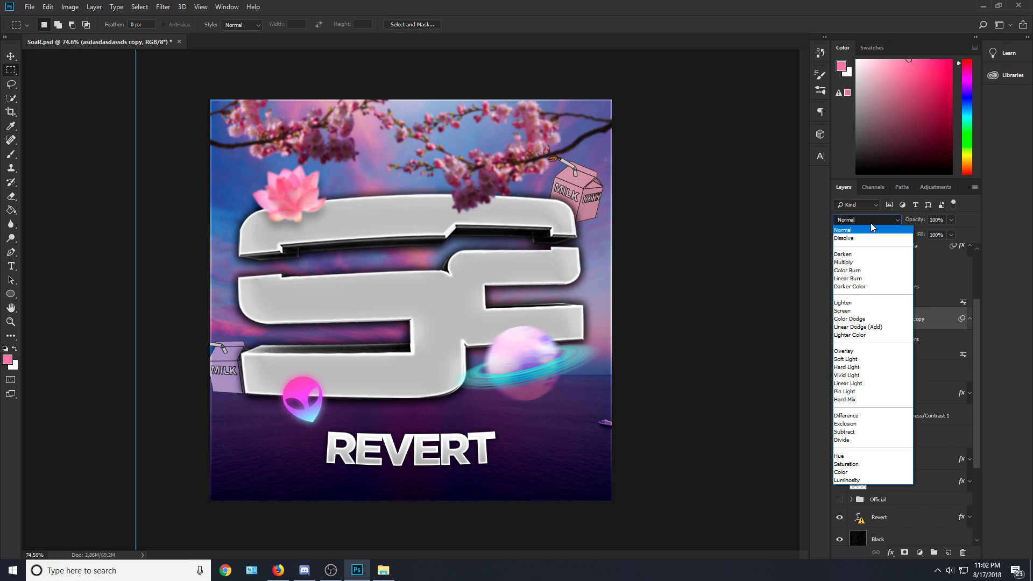
pyautogui.click(875, 312)
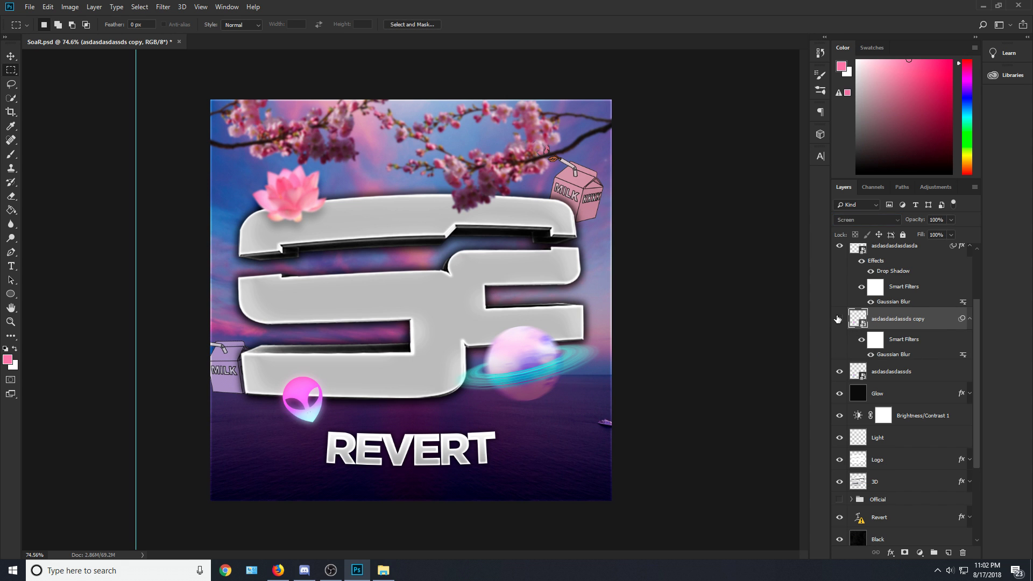
# Examine the glow around the alien head up close and within the whole composition.
pyautogui.scroll(2, 278, 406)
pyautogui.scroll(5, 283, 448)
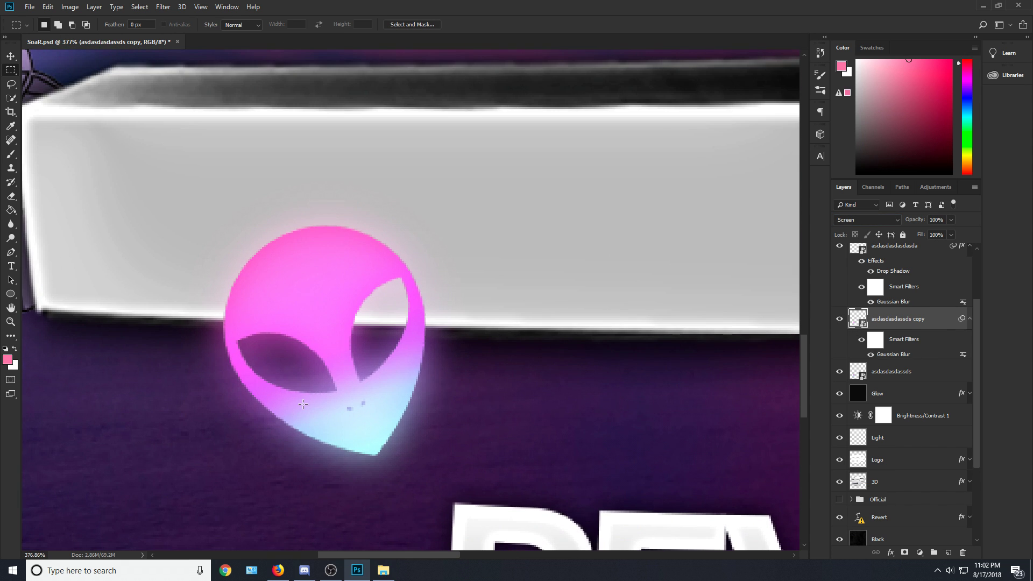
pyautogui.scroll(-5, 303, 404)
pyautogui.scroll(4, 242, 461)
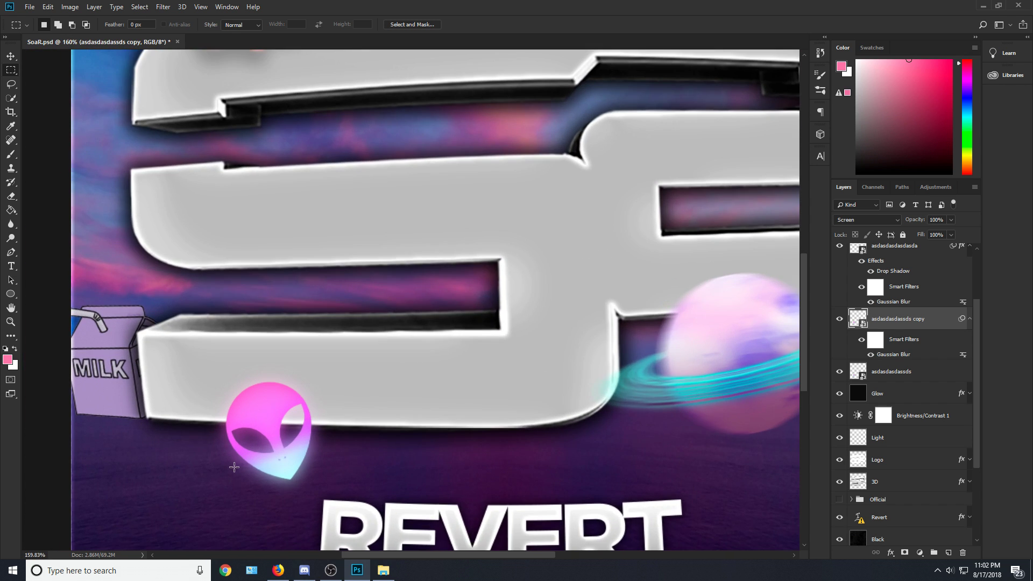
pyautogui.scroll(-5, 258, 452)
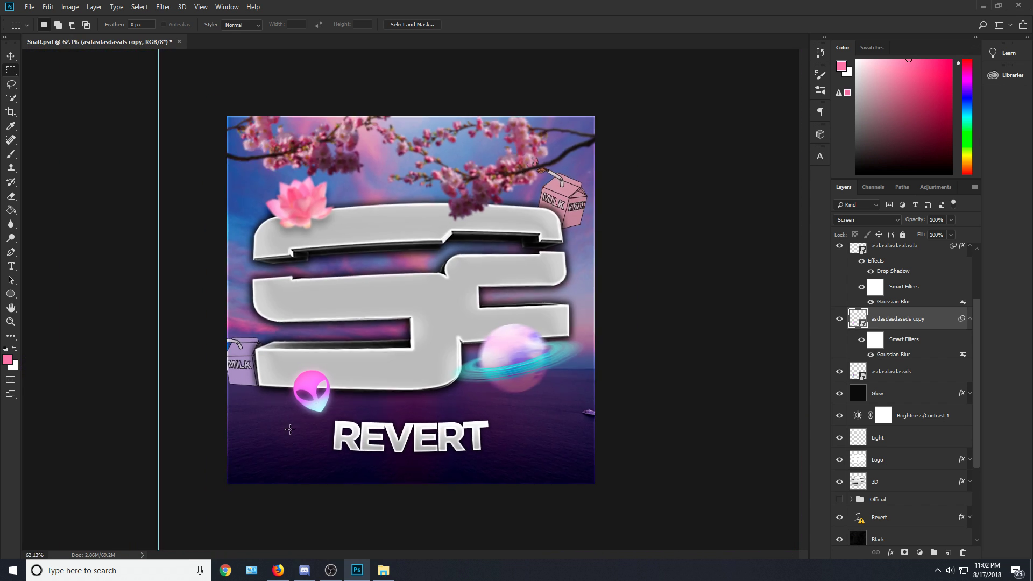
pyautogui.scroll(3, 290, 429)
pyautogui.scroll(-3, 290, 429)
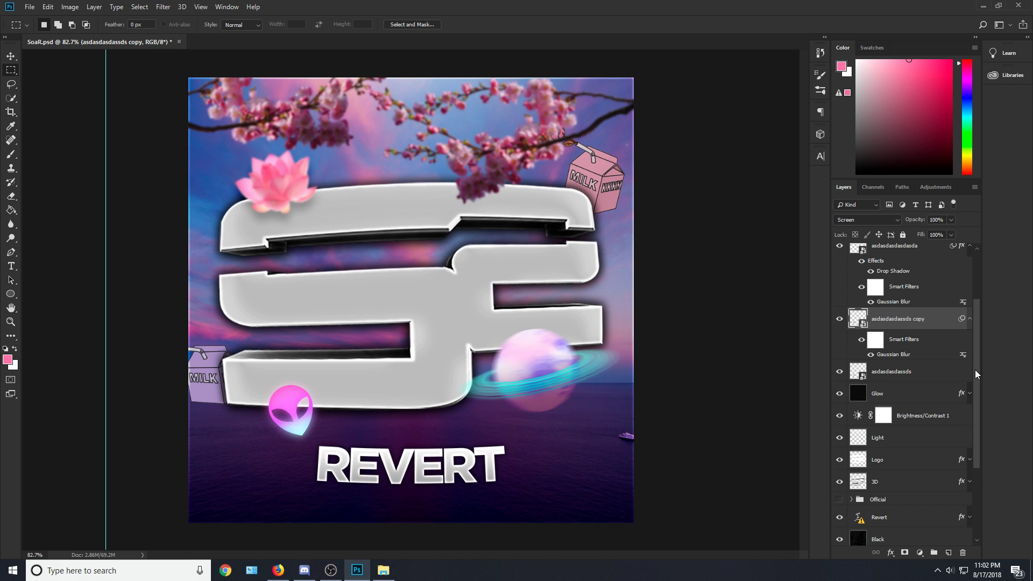
pyautogui.keyDown('ctrl'); pyautogui.click(894, 375); pyautogui.keyUp('ctrl')
pyautogui.rightClick(894, 374)
pyautogui.click(821, 421)
pyautogui.hotkey('ctrl', 'z')
# Place the star glasses image behind the end of the REVERT text, scaled to about 41% and rotated about -20°, with its layer directly below Black.
pyautogui.click(10, 84)
pyautogui.scroll(2, 335, 417)
pyautogui.scroll(-2, 334, 418)
pyautogui.scroll(-1, 335, 418)
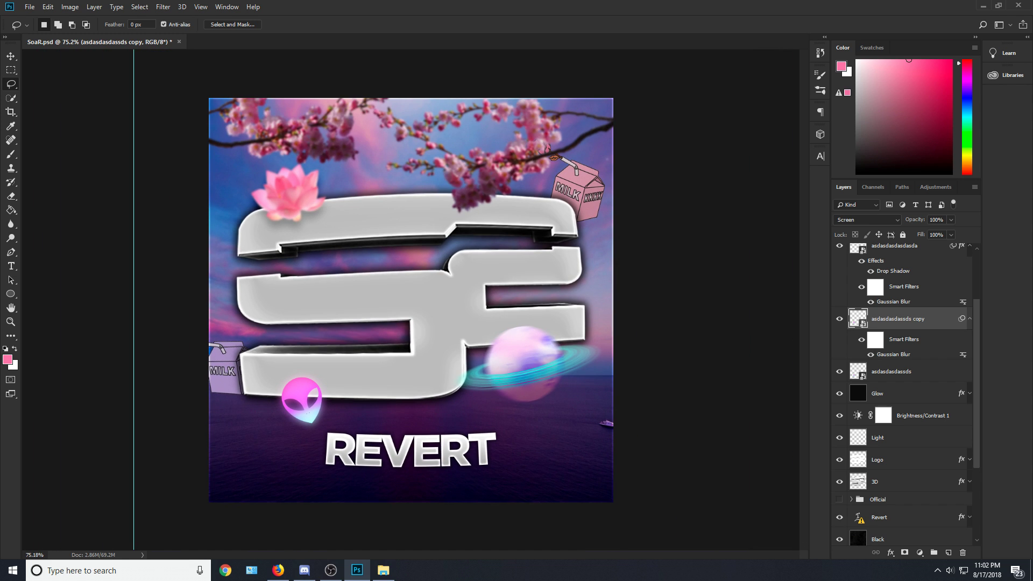
pyautogui.moveTo(589, 430); pyautogui.dragTo(585, 406)
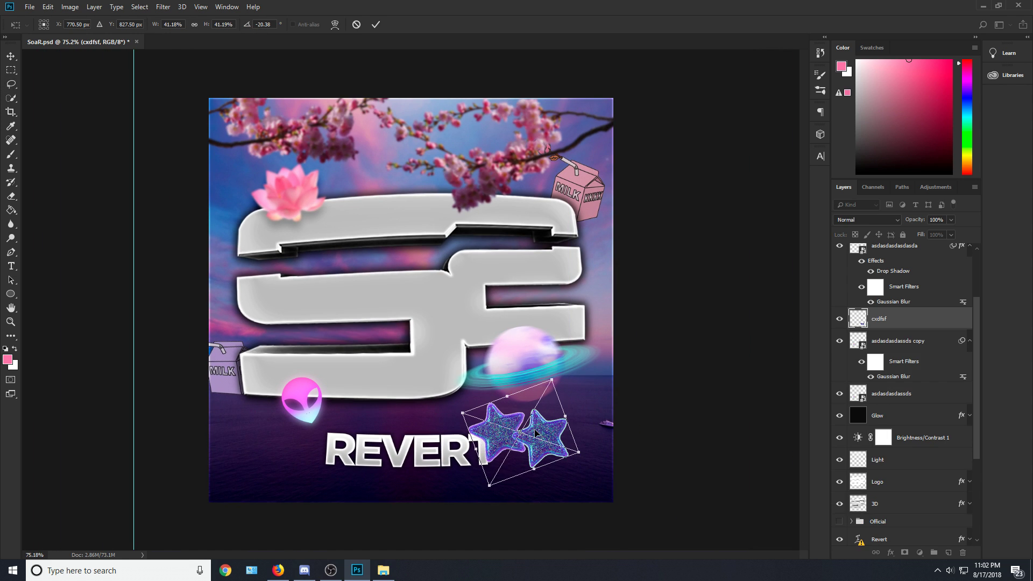
pyautogui.moveTo(539, 433); pyautogui.dragTo(529, 437)
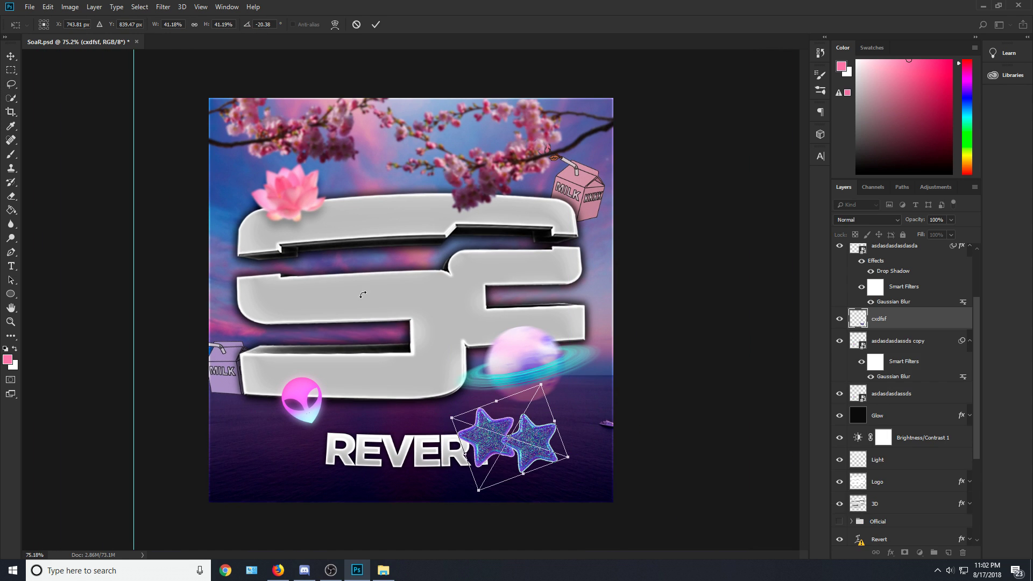
pyautogui.click(11, 70)
pyautogui.click(599, 210)
pyautogui.scroll(-1, 916, 285)
pyautogui.moveTo(901, 267); pyautogui.dragTo(933, 547)
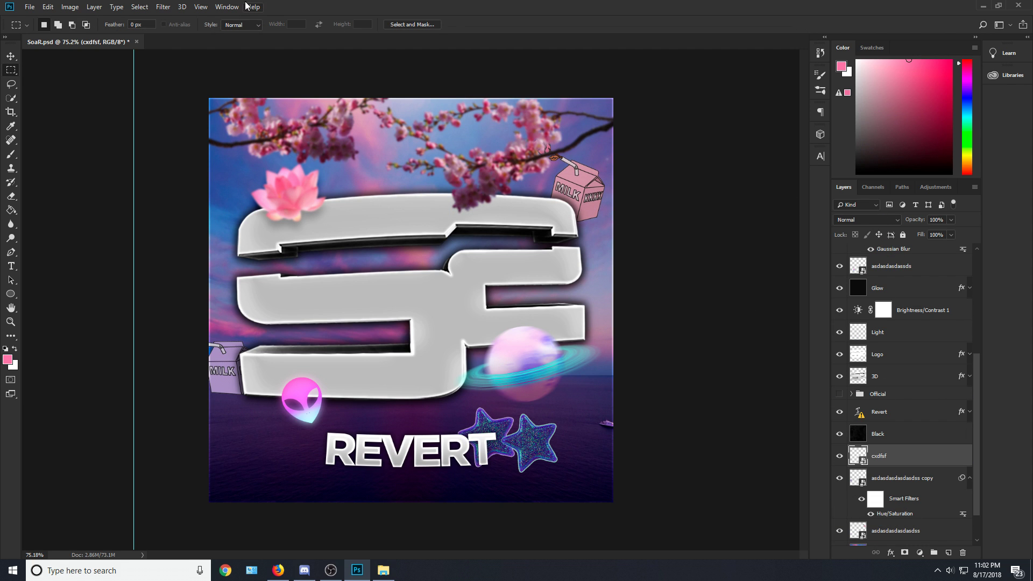
# Apply a Gaussian Blur with a 3.0-pixel radius to the star glasses layer.
pyautogui.click(163, 6)
pyautogui.moveTo(226, 129)
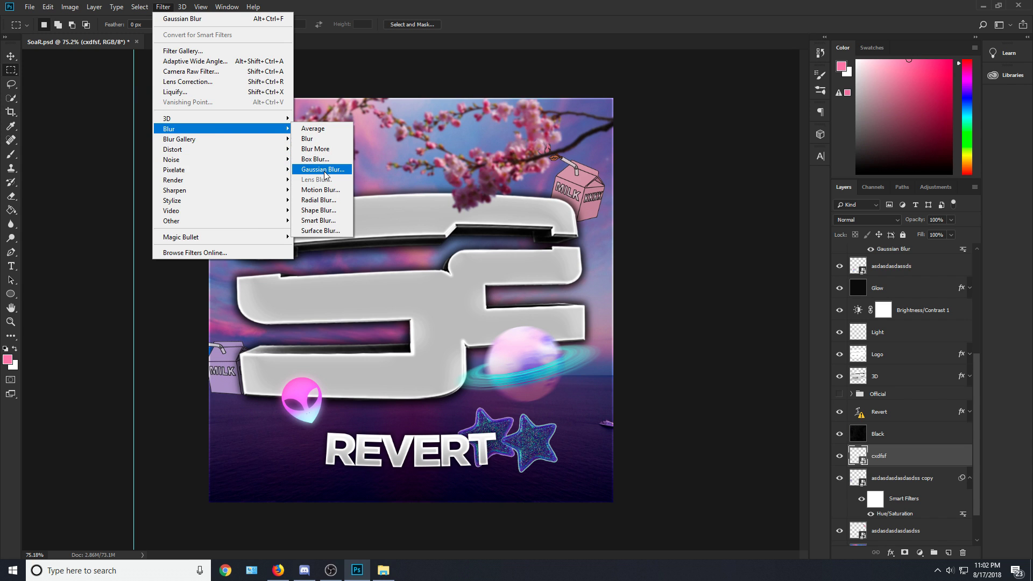
pyautogui.click(322, 169)
pyautogui.click(785, 412)
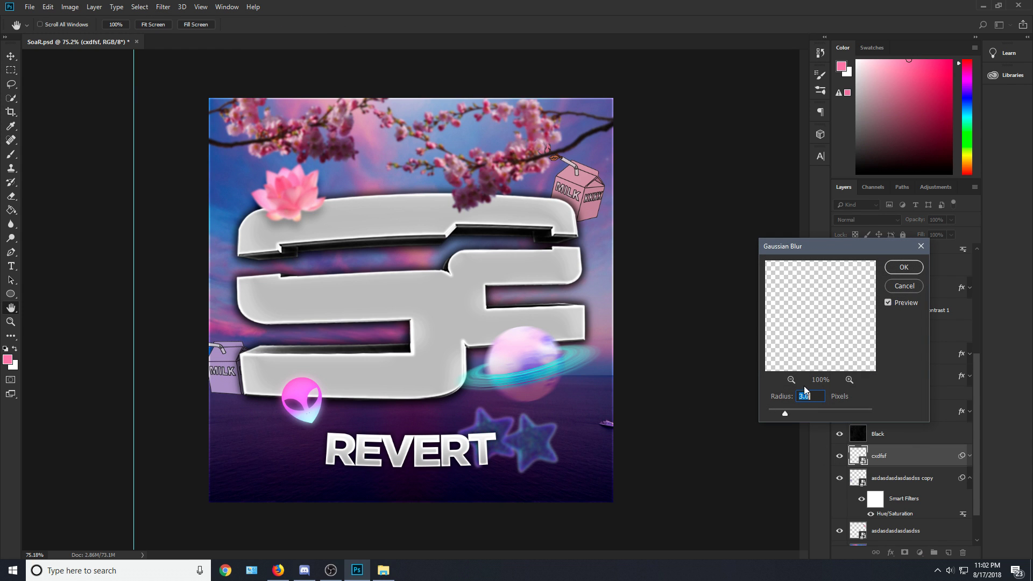
pyautogui.click(902, 264)
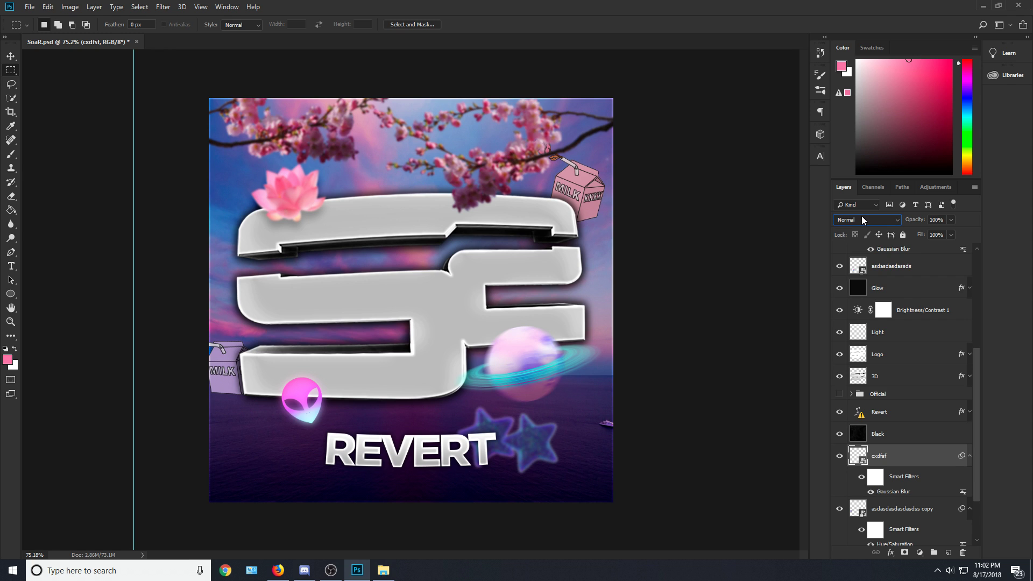
# Try several blend modes on the star glasses layer and set it to Linear Dodge (Add).
pyautogui.click(861, 220)
pyautogui.click(862, 220)
pyautogui.click(862, 220)
pyautogui.click(862, 219)
pyautogui.click(862, 218)
pyautogui.click(859, 218)
pyautogui.scroll(-8, 859, 218)
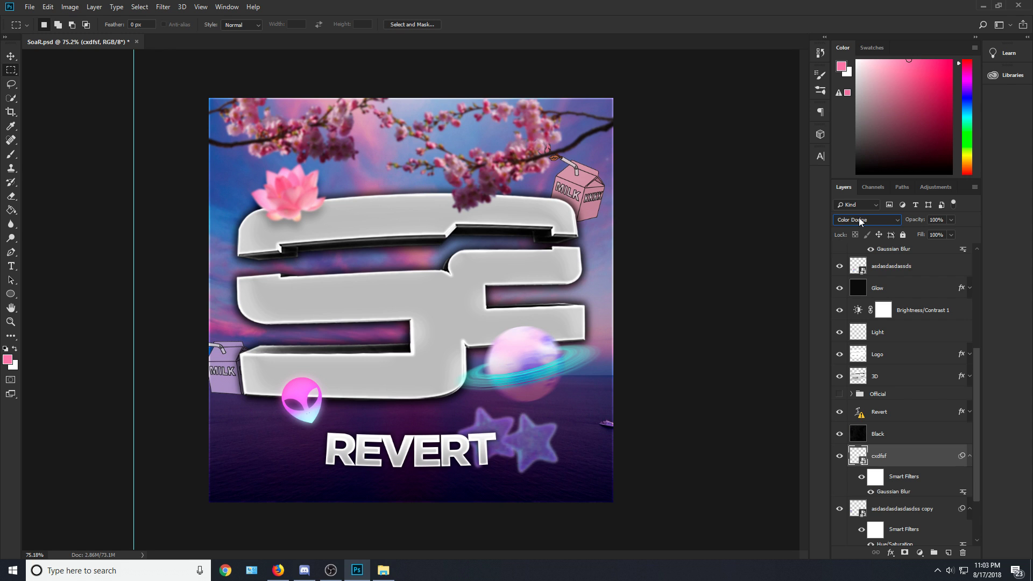
pyautogui.scroll(-1, 859, 217)
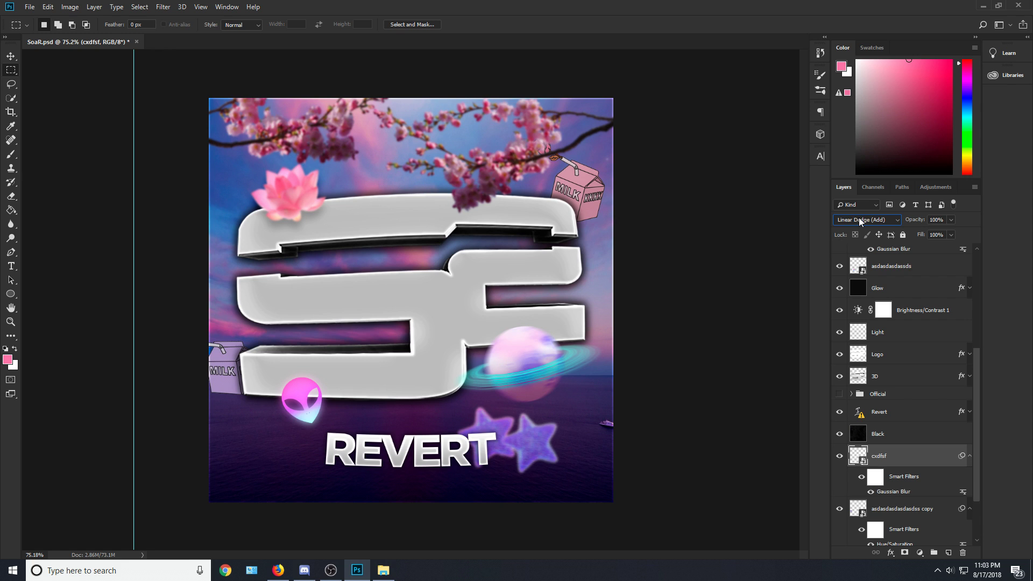
pyautogui.scroll(1, 858, 217)
# Flip the duplicated flower stem horizontally, move it to the canvas's right side mirroring the original, and select both stem layers.
pyautogui.click(14, 85)
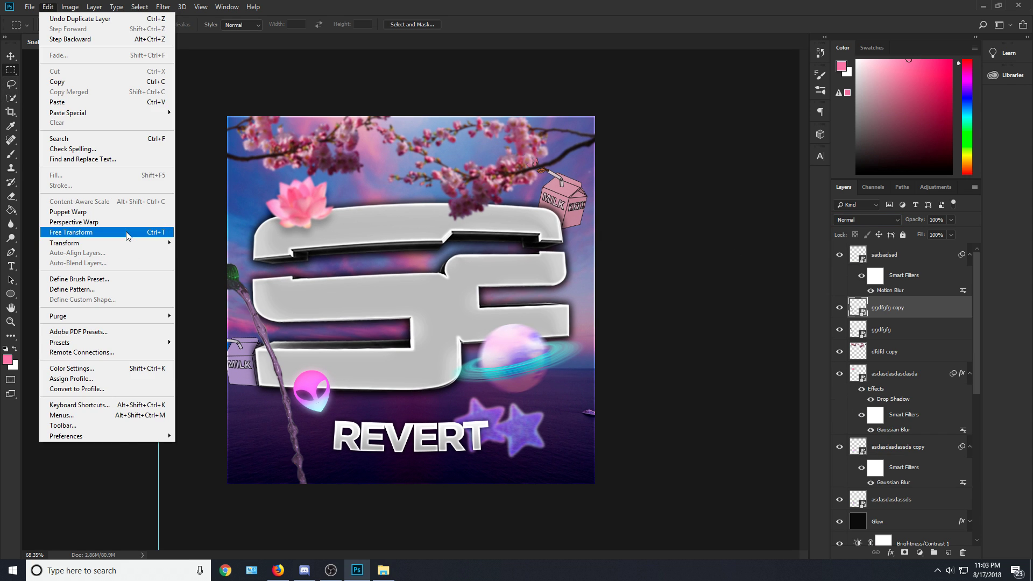
pyautogui.click(126, 231)
pyautogui.rightClick(251, 371)
pyautogui.click(299, 495)
pyautogui.moveTo(270, 377); pyautogui.dragTo(697, 374)
pyautogui.click(11, 70)
pyautogui.click(479, 212)
pyautogui.keyDown('shift'); pyautogui.click(929, 329); pyautogui.keyUp('shift')
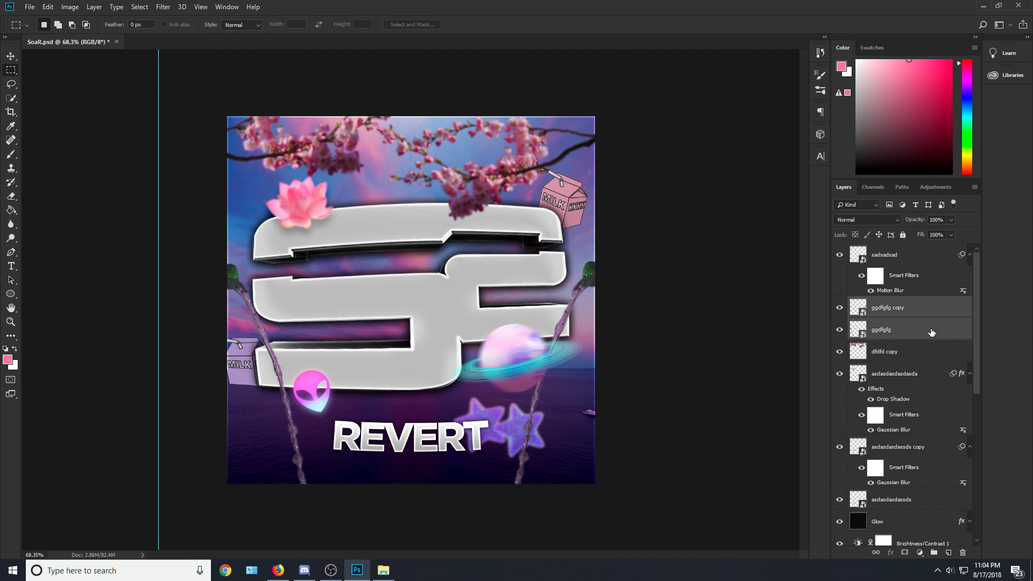
# Select both flower stem layers, ggdfgfg and its copy, and merge them into one layer.
pyautogui.rightClick(929, 329)
pyautogui.click(944, 326)
pyautogui.click(936, 314)
pyautogui.click(840, 331)
pyautogui.click(840, 330)
pyautogui.click(839, 308)
pyautogui.click(839, 307)
pyautogui.keyDown('shift'); pyautogui.click(899, 329); pyautogui.keyUp('shift')
pyautogui.rightClick(899, 329)
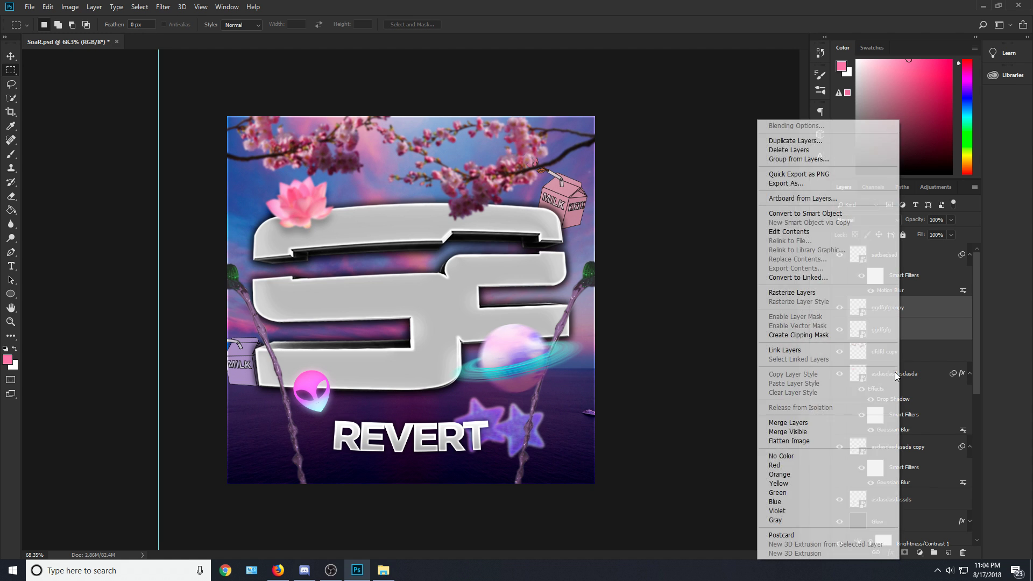
pyautogui.click(820, 426)
# Apply a Brightness/Contrast adjustment with brightness 31 and contrast 0 to the merged flower stem layer.
pyautogui.click(71, 5)
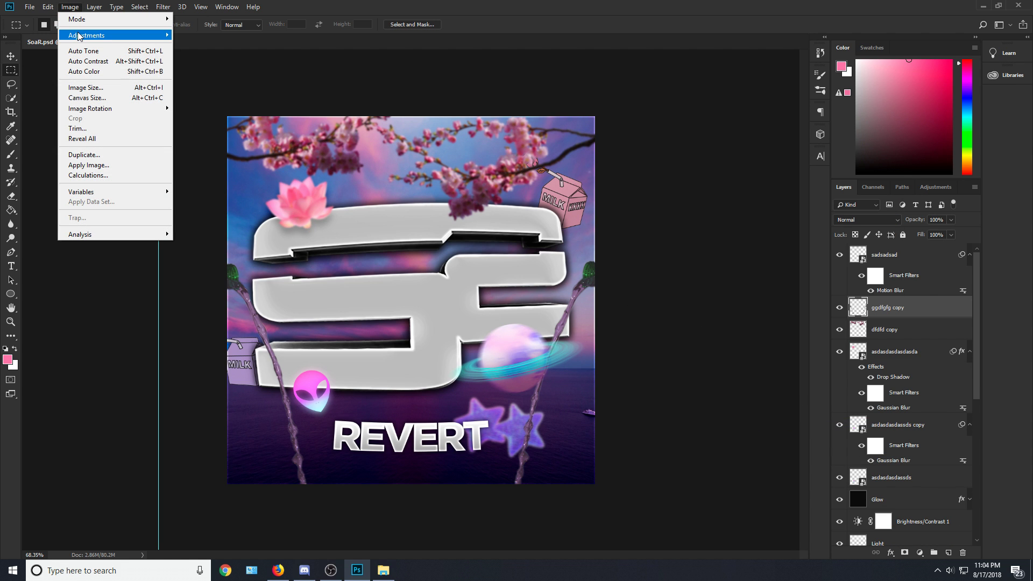
pyautogui.click(65, 9)
pyautogui.click(65, 9)
pyautogui.moveTo(84, 35)
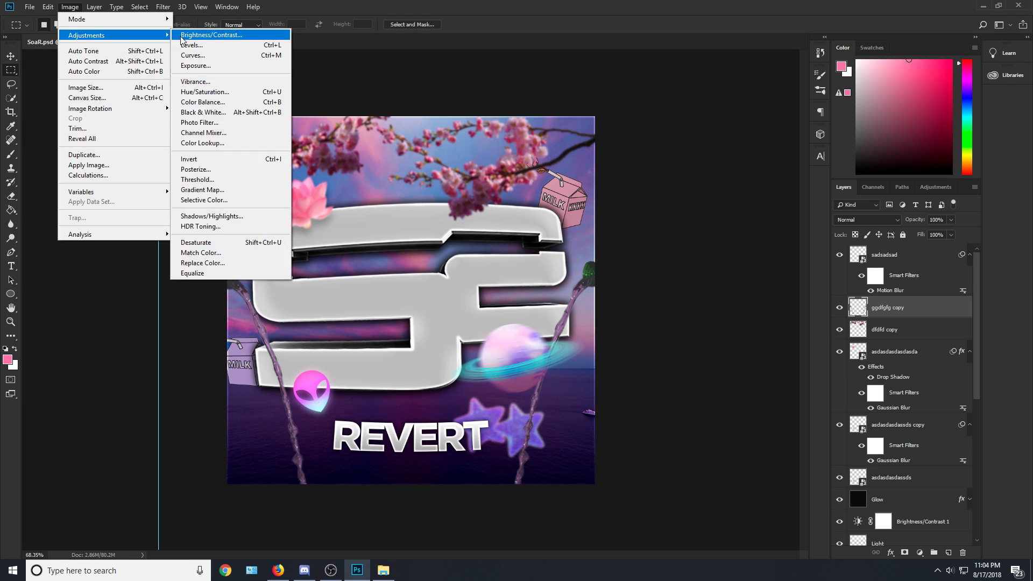
pyautogui.click(194, 36)
pyautogui.moveTo(794, 401); pyautogui.dragTo(804, 400)
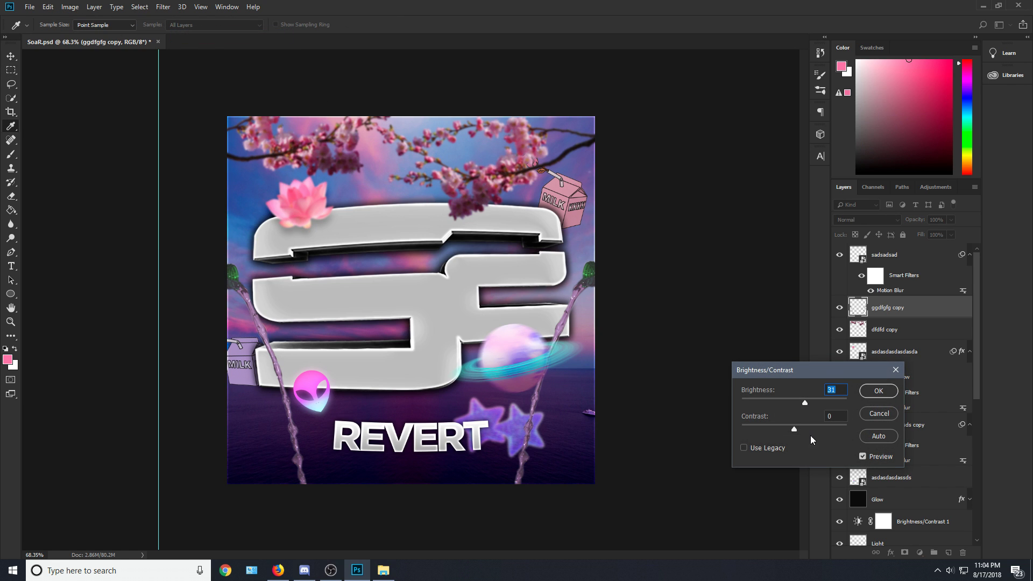
pyautogui.click(878, 390)
# Try several blend modes on the merged flower stem layer and set it to Hard Light.
pyautogui.scroll(-7, 858, 217)
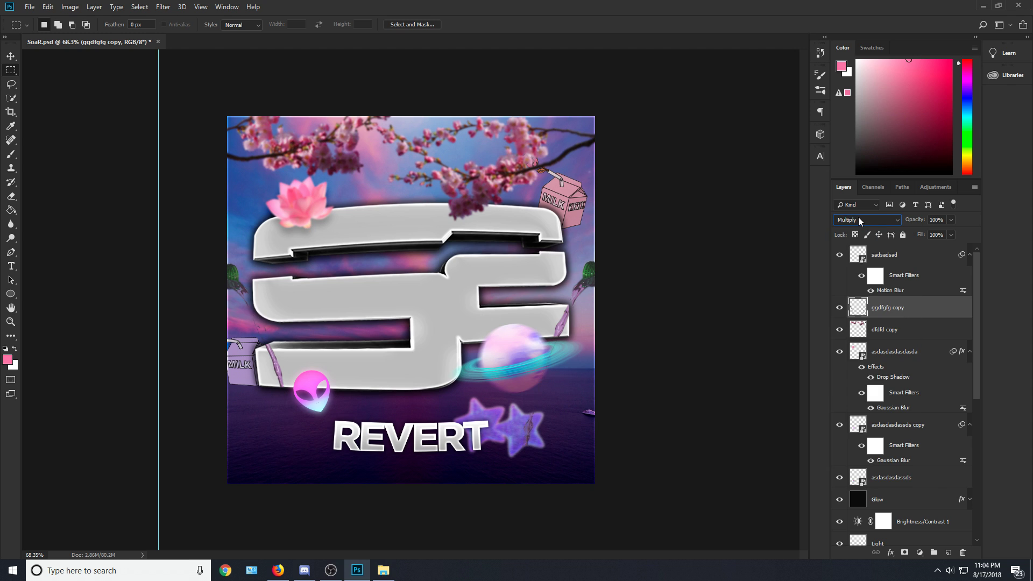
pyautogui.scroll(-4, 857, 217)
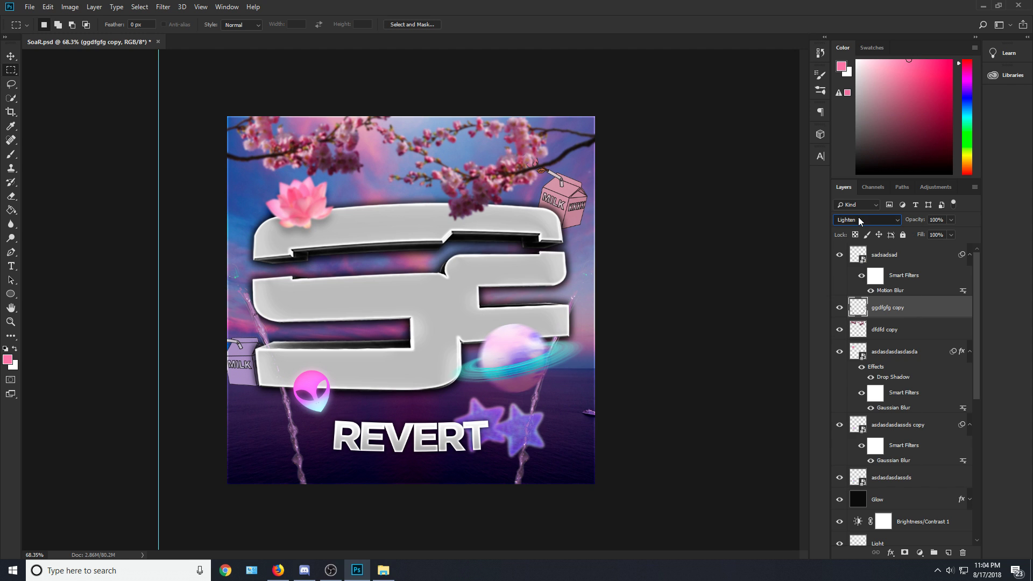
pyautogui.scroll(-3, 858, 218)
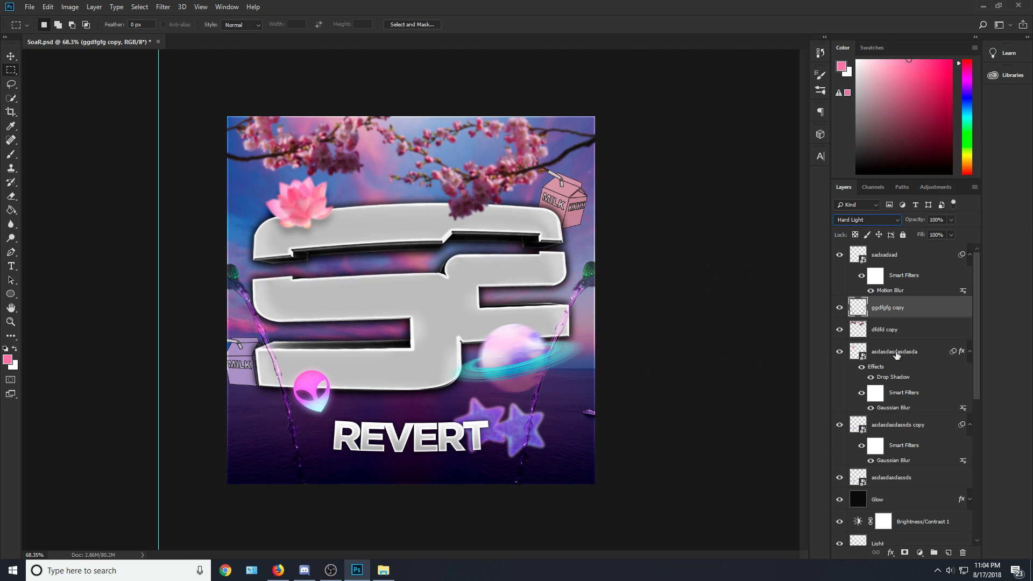
pyautogui.press('l')
# Replace the REVERT text below the logo with TEMPLATE.
pyautogui.scroll(-5, 893, 518)
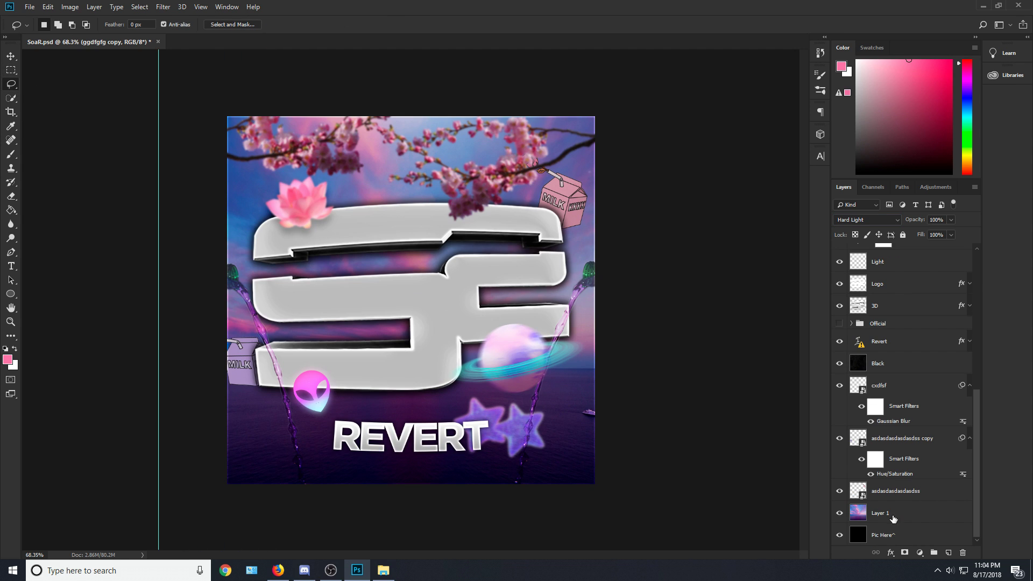
pyautogui.click(871, 348)
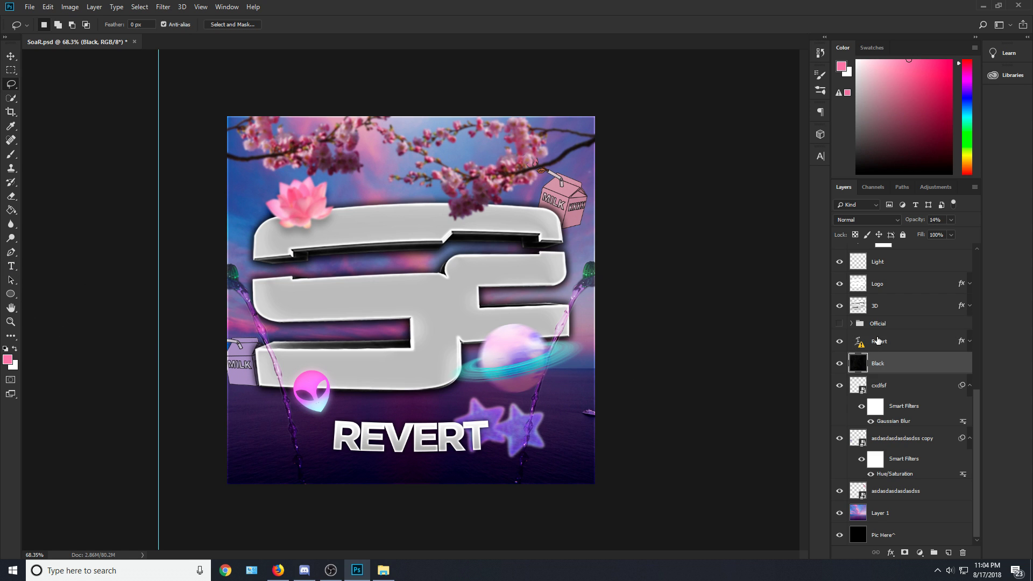
pyautogui.press('t')
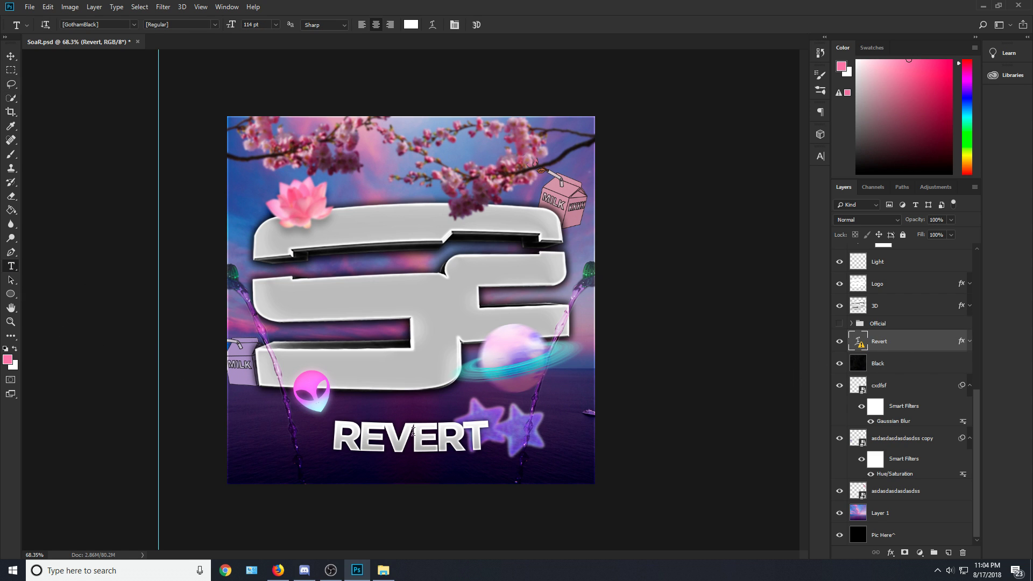
pyautogui.click(361, 438)
pyautogui.click(488, 237)
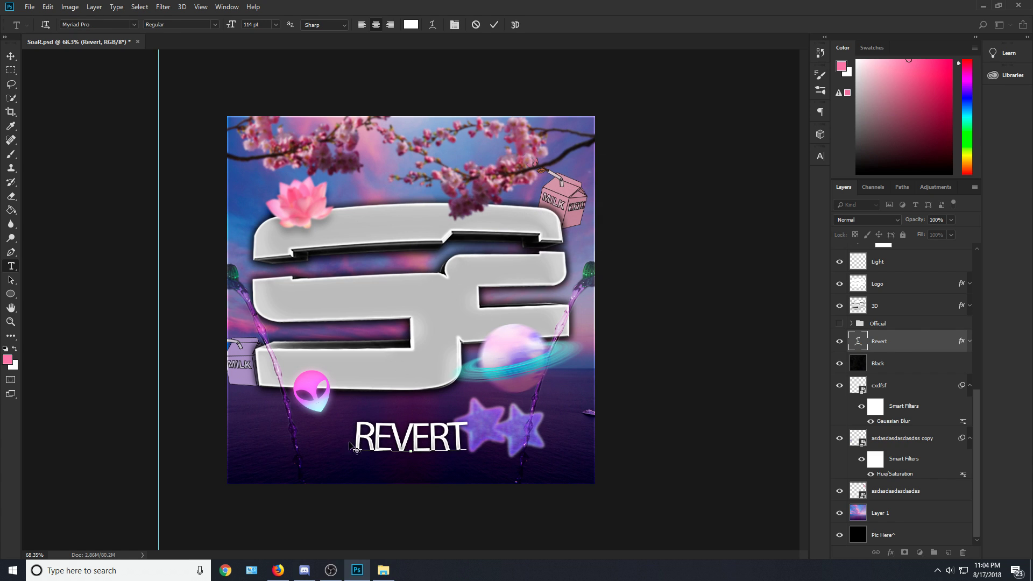
pyautogui.hotkey('ctrl', 'a')
pyautogui.press('BackSpace')
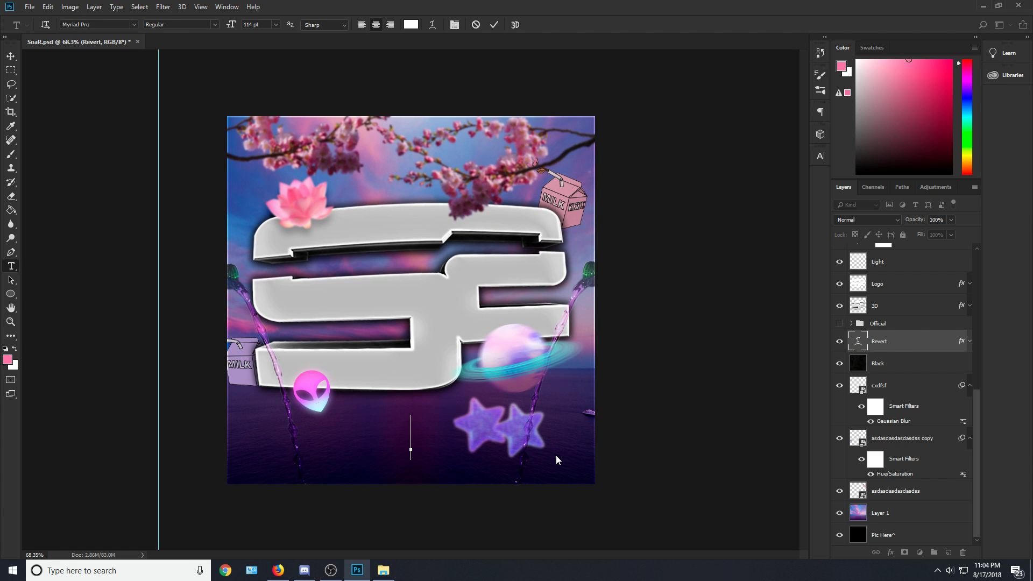
pyautogui.write('TE')
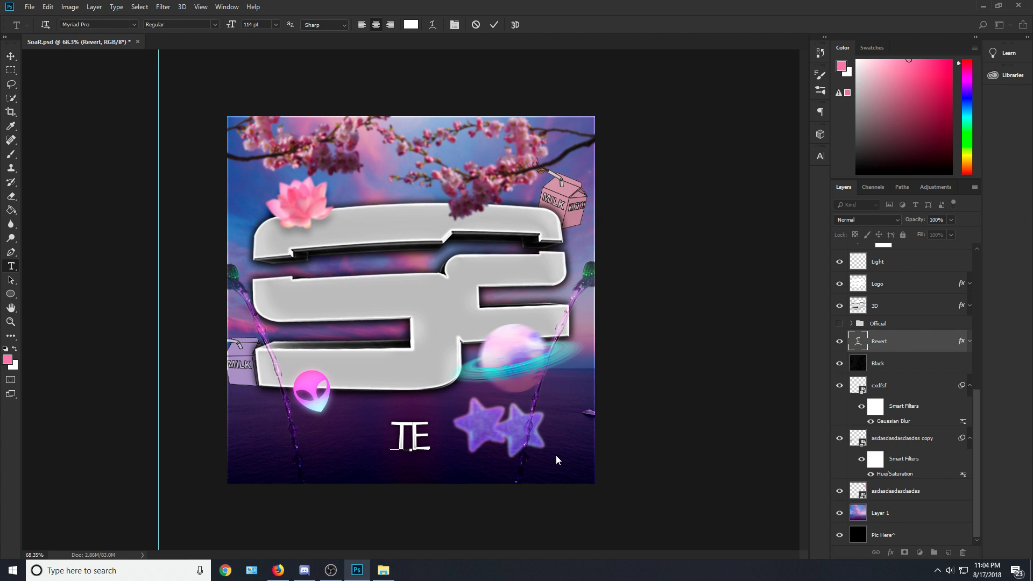
pyautogui.write('MPLATE')
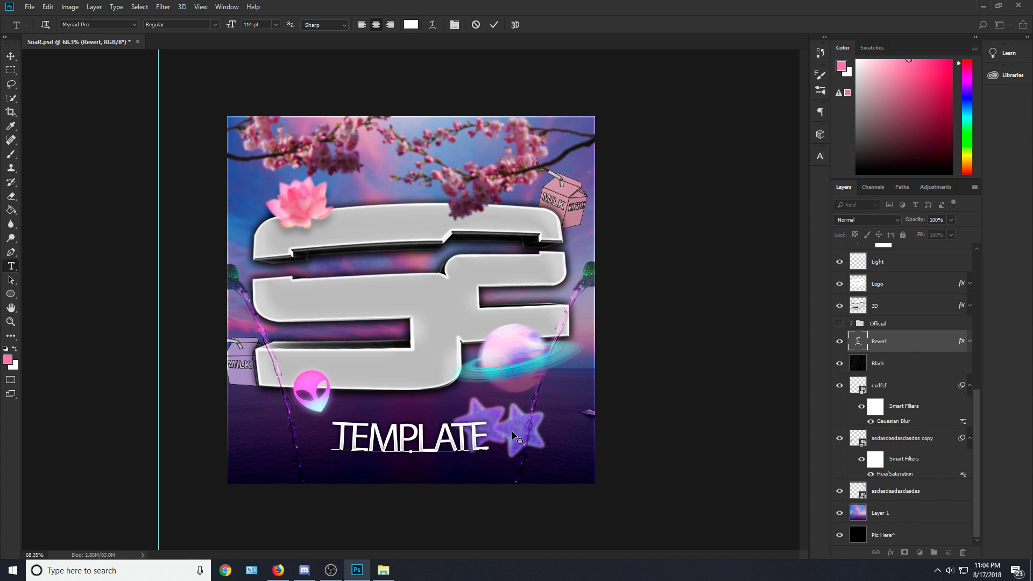
# Browse the fonts for the whole TEMPLATE text and set it to Luna.
pyautogui.moveTo(483, 438); pyautogui.dragTo(457, 439)
pyautogui.hotkey('ctrl', 'a')
pyautogui.click(134, 24)
pyautogui.scroll(-6, 134, 484)
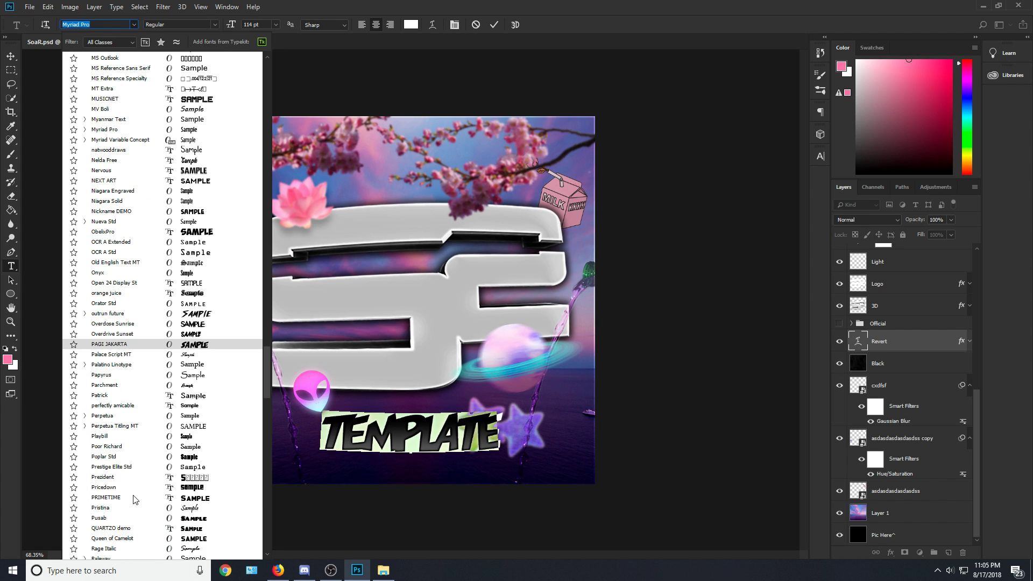
pyautogui.scroll(-3, 134, 498)
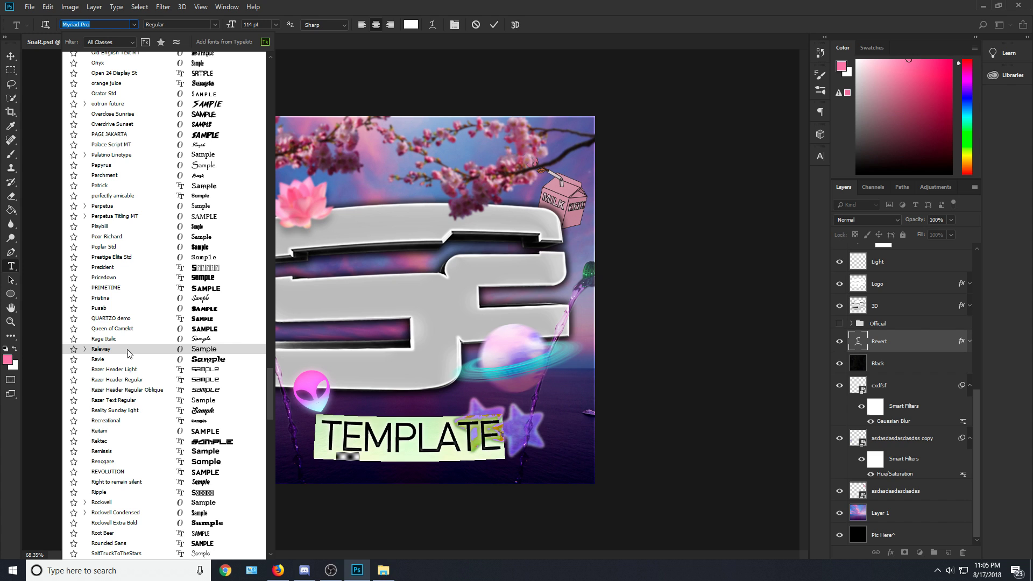
pyautogui.scroll(-4, 151, 493)
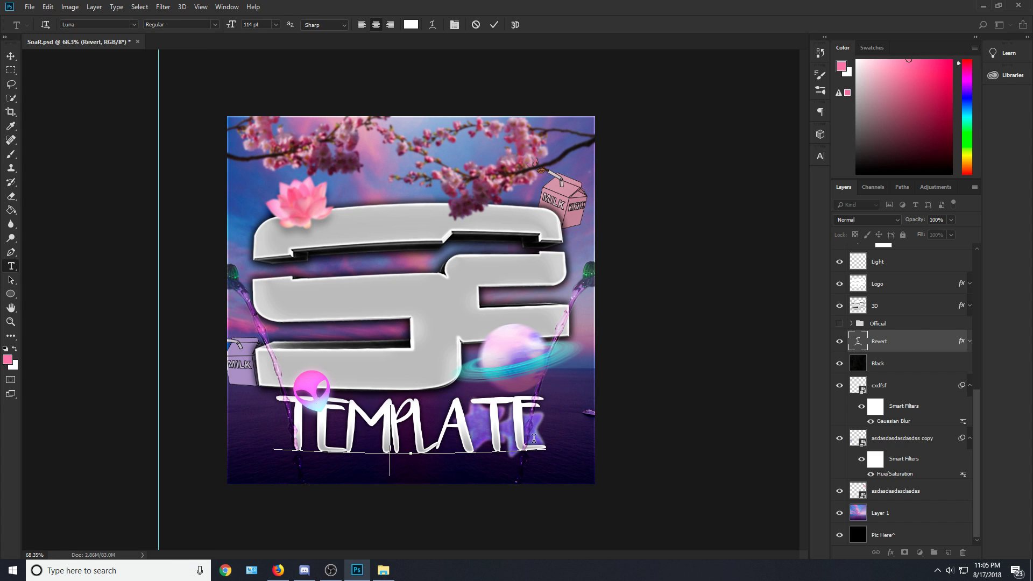
pyautogui.moveTo(538, 439); pyautogui.dragTo(283, 429)
pyautogui.click(309, 429)
# Scale down the TEMPLATE text with Free Transform so it fits centred below the logo, overlapping the stars.
pyautogui.click(47, 4)
pyautogui.click(47, 4)
pyautogui.click(887, 348)
pyautogui.click(47, 7)
pyautogui.click(80, 232)
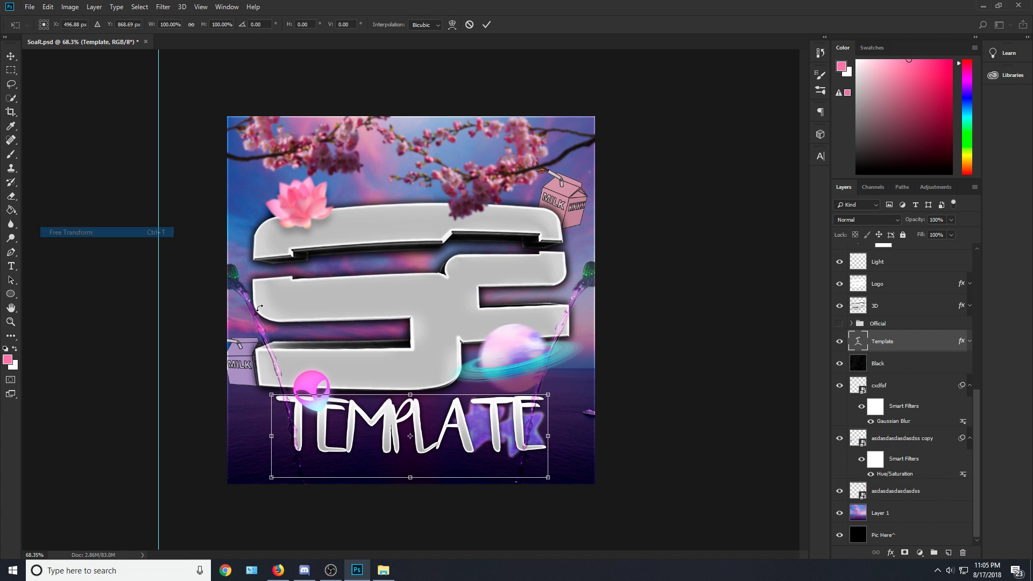
pyautogui.moveTo(549, 394); pyautogui.dragTo(456, 434)
pyautogui.click(15, 70)
pyautogui.click(469, 213)
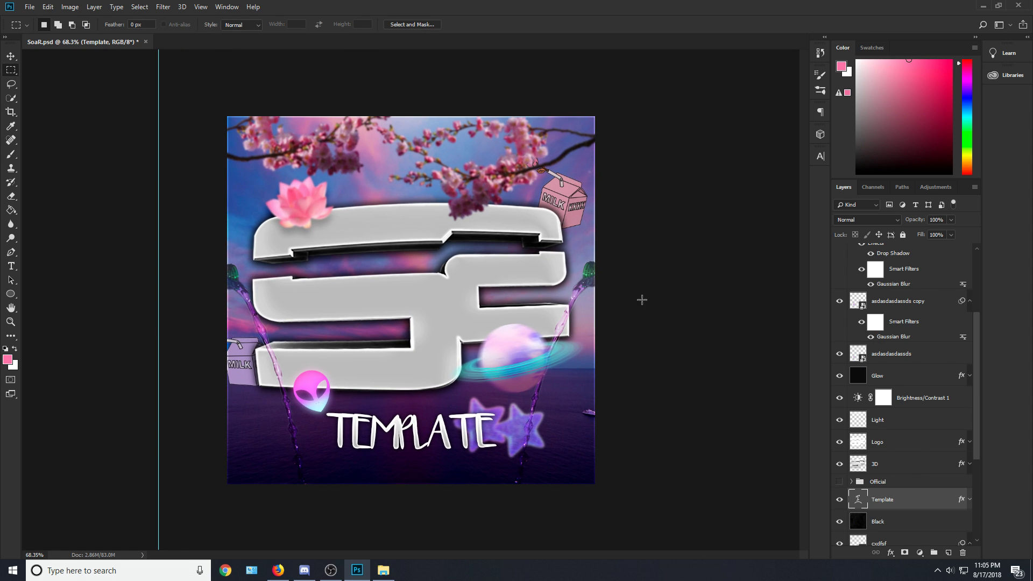
# Check the layers beneath the Template text by toggling the visibility of the star, milk carton and sky layers.
pyautogui.scroll(-3, 903, 378)
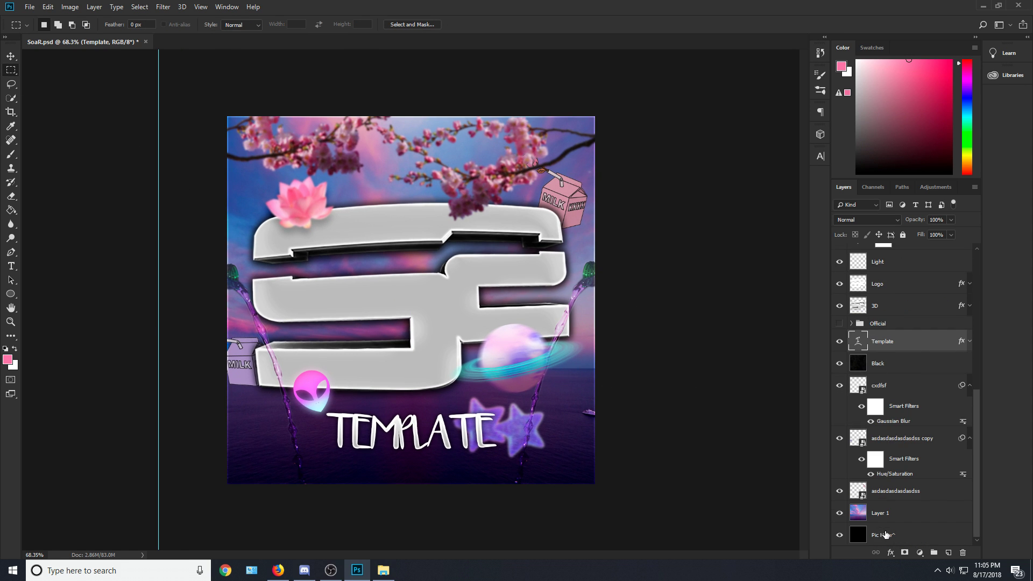
pyautogui.click(888, 535)
pyautogui.click(889, 371)
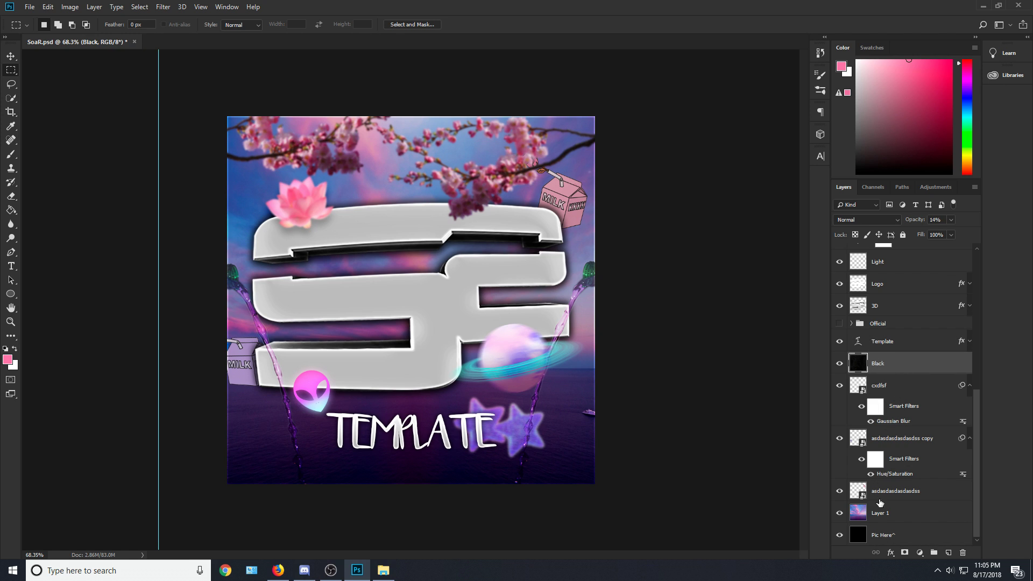
pyautogui.click(839, 389)
pyautogui.click(839, 389)
pyautogui.click(838, 447)
pyautogui.click(838, 447)
pyautogui.click(838, 448)
pyautogui.click(840, 515)
pyautogui.click(840, 515)
# Merge all layers from Black down to Pic Here^ into one background layer and check its visibility.
pyautogui.click(864, 531)
pyautogui.keyDown('shift'); pyautogui.click(894, 368); pyautogui.keyUp('shift')
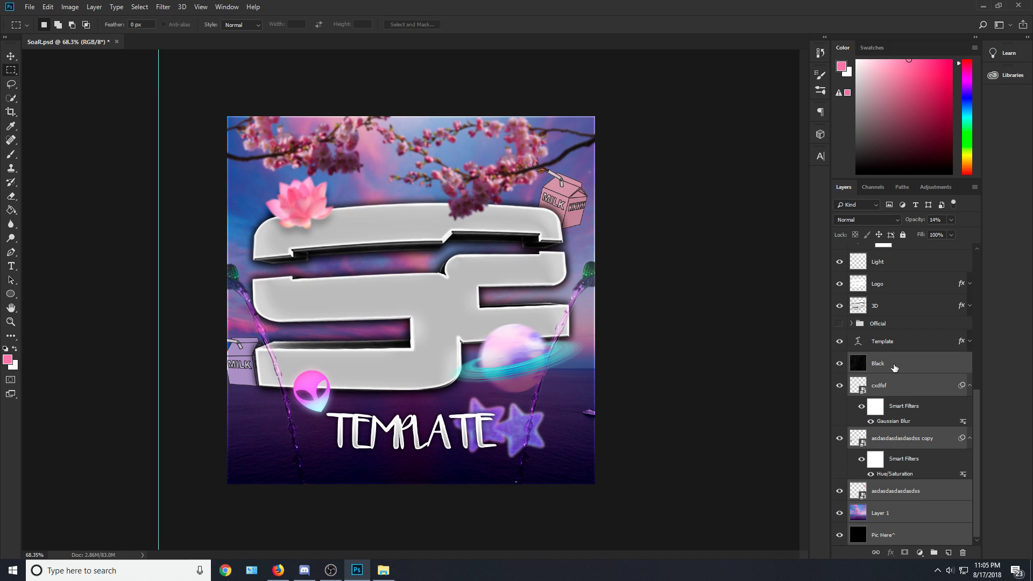
pyautogui.rightClick(894, 368)
pyautogui.click(818, 422)
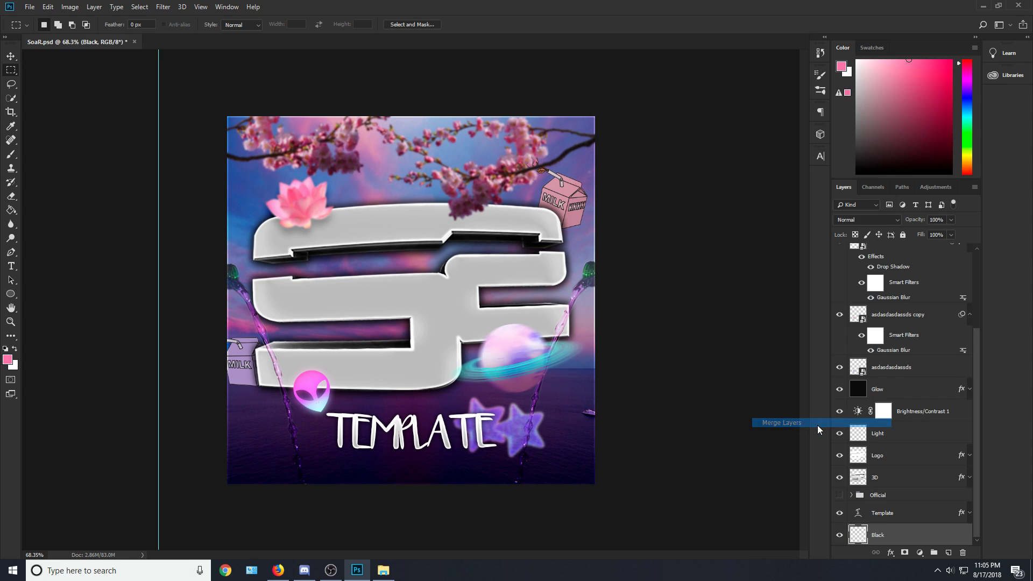
pyautogui.click(839, 534)
pyautogui.click(840, 536)
pyautogui.click(840, 535)
pyautogui.click(839, 535)
pyautogui.click(839, 535)
pyautogui.click(839, 535)
# Check the hidden Official group's contents on the canvas and delete the group.
pyautogui.click(889, 496)
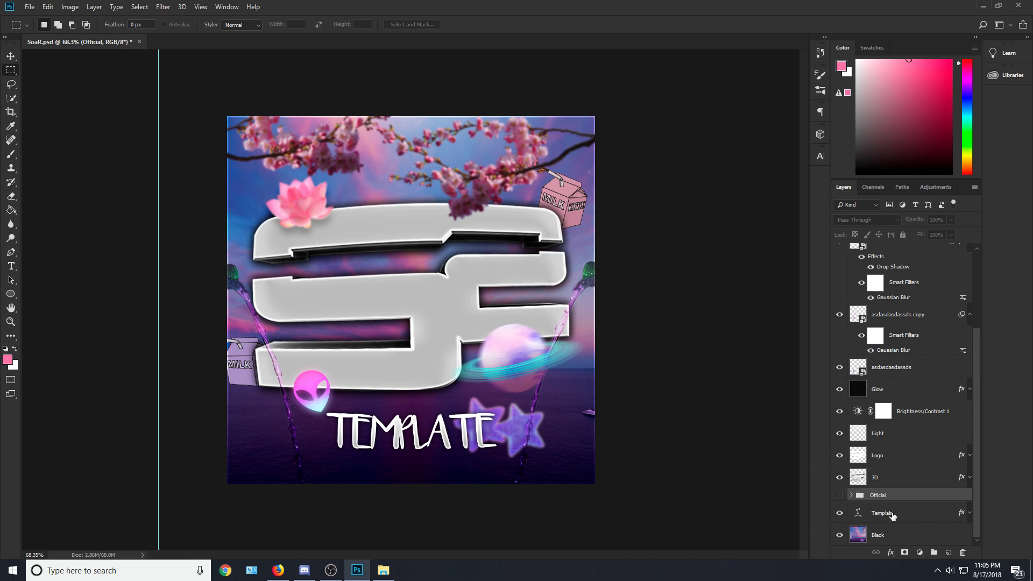
pyautogui.click(841, 498)
pyautogui.click(842, 498)
pyautogui.press('Delete')
# Duplicate the merged Black background layer twice, keeping the default copy names.
pyautogui.click(882, 533)
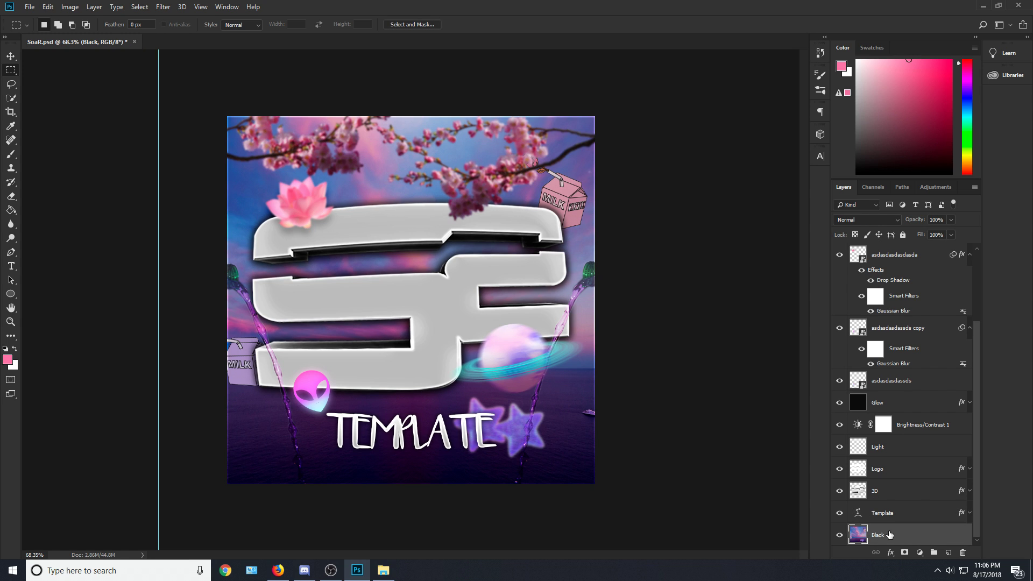
pyautogui.click(839, 535)
pyautogui.click(839, 535)
pyautogui.rightClick(876, 537)
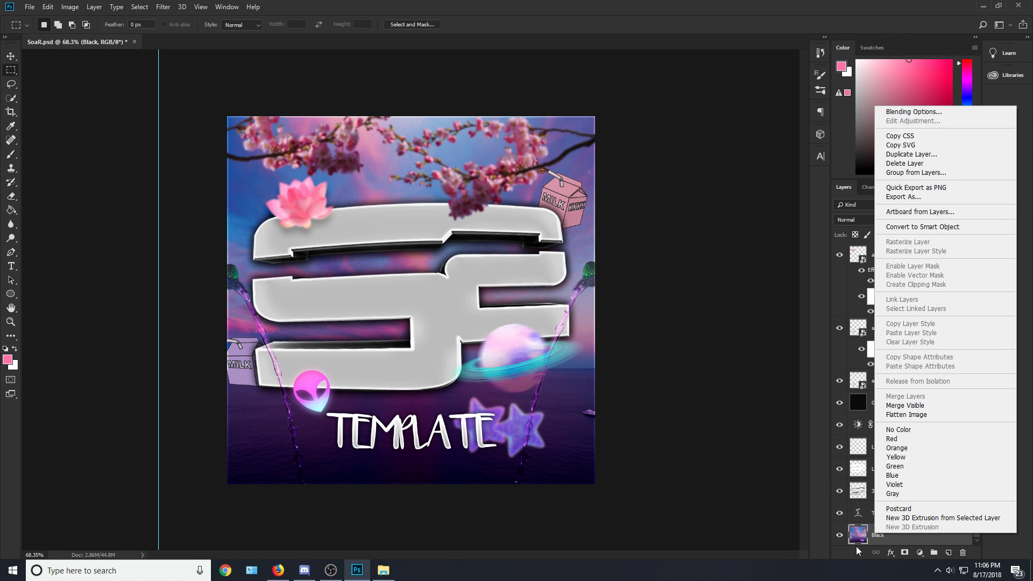
pyautogui.click(857, 545)
pyautogui.click(839, 535)
pyautogui.click(840, 535)
pyautogui.rightClick(885, 531)
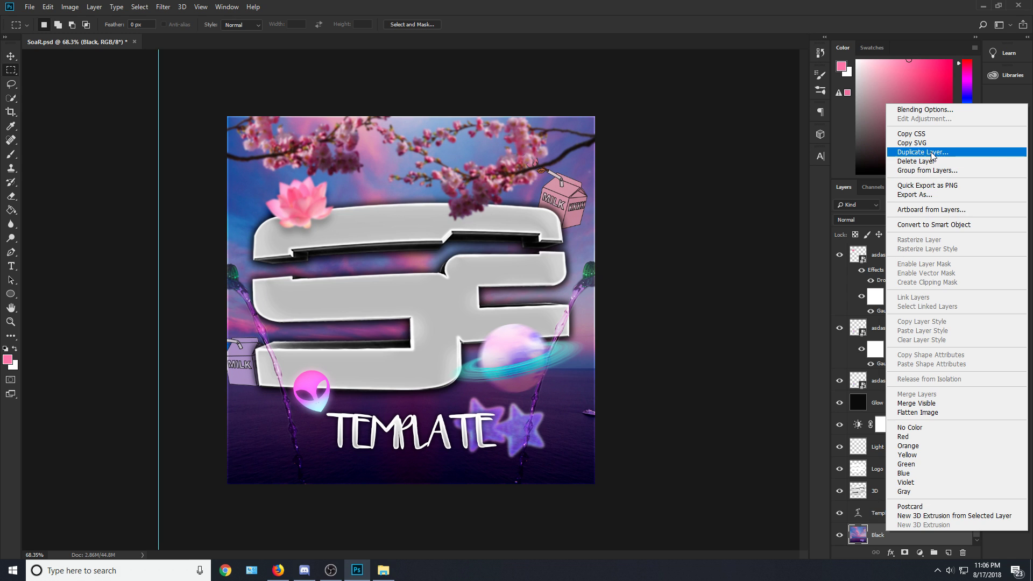
pyautogui.click(932, 153)
pyautogui.click(603, 160)
pyautogui.rightClick(906, 507)
pyautogui.click(940, 129)
pyautogui.press('Return')
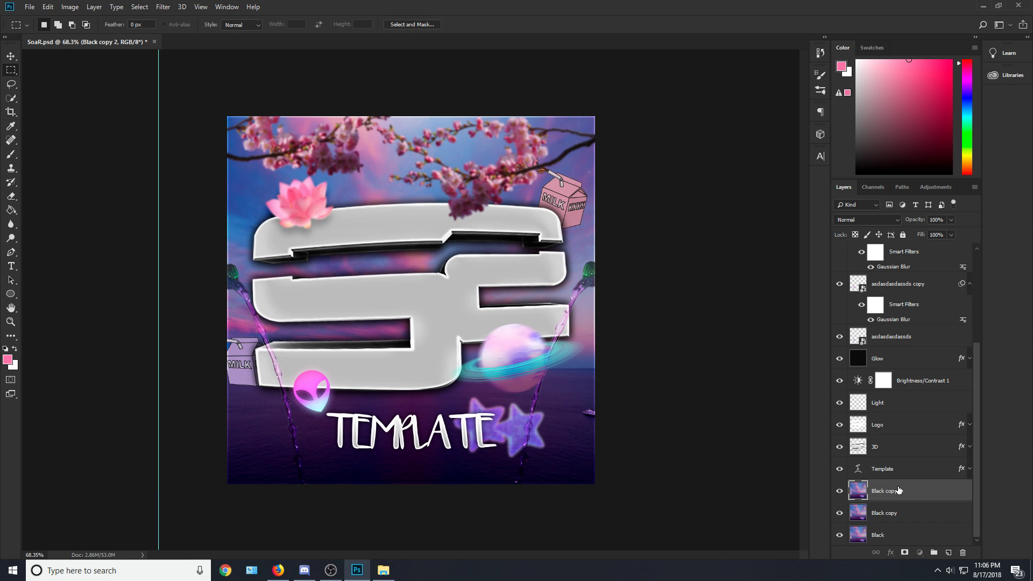
# Move the Black copy 2 layer directly above Logo and the Black copy layer directly above 3D.
pyautogui.moveTo(897, 494); pyautogui.dragTo(901, 418)
pyautogui.click(895, 517)
pyautogui.moveTo(895, 516); pyautogui.dragTo(912, 473)
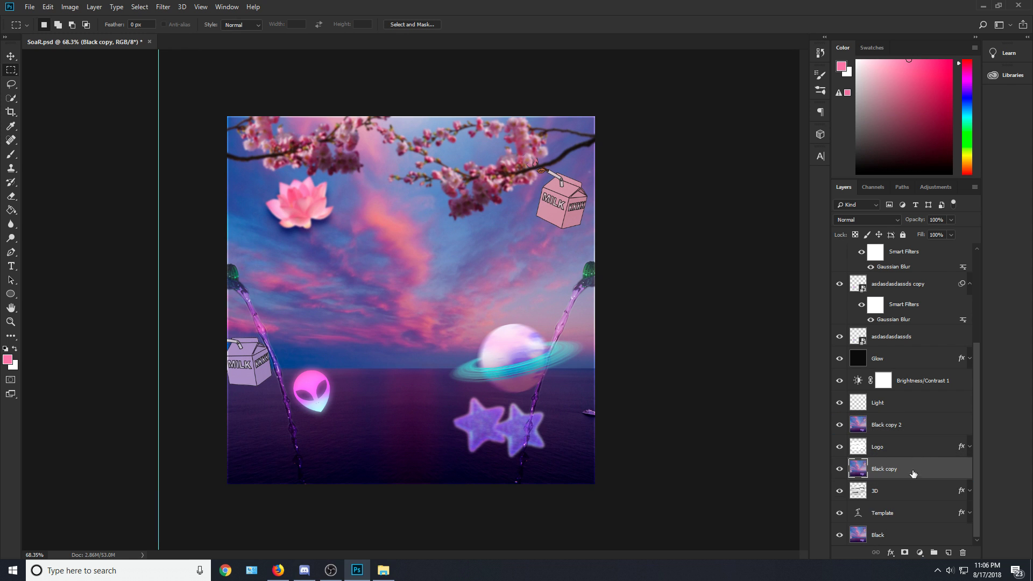
# Create clipping masks of Black copy 2 on Logo and Black copy on 3D, and select the Logo layer.
pyautogui.click(885, 424)
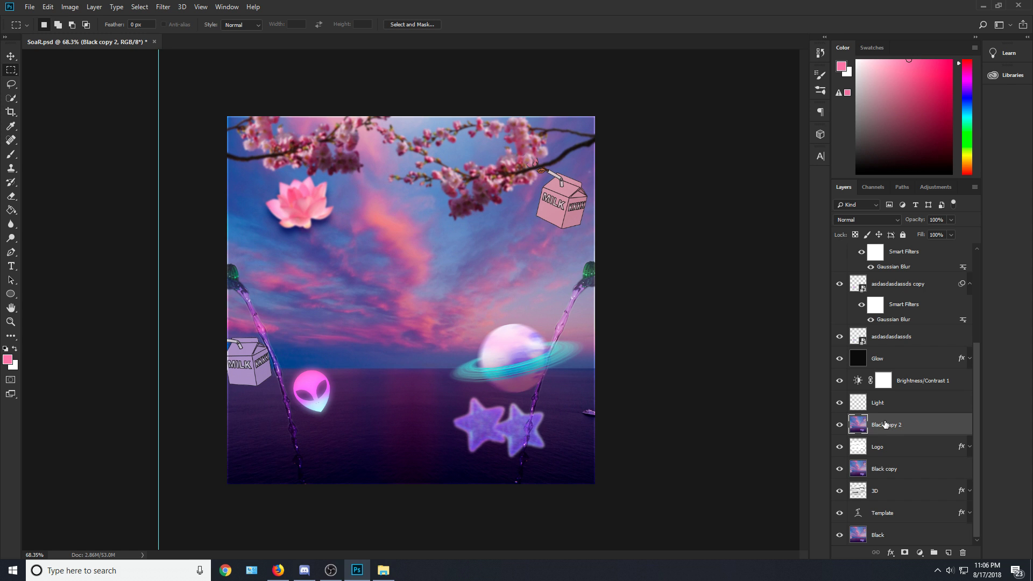
pyautogui.rightClick(891, 426)
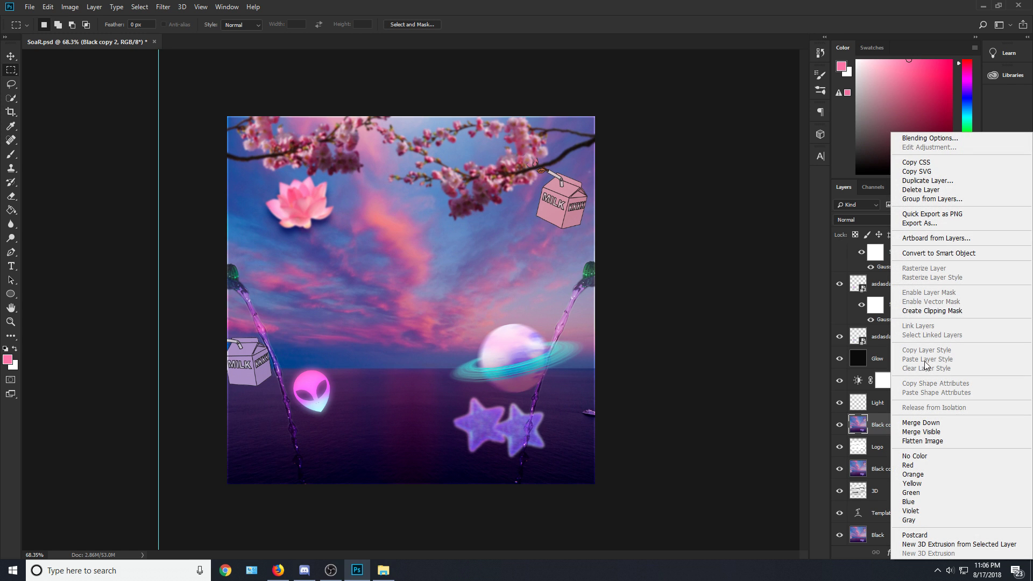
pyautogui.click(941, 311)
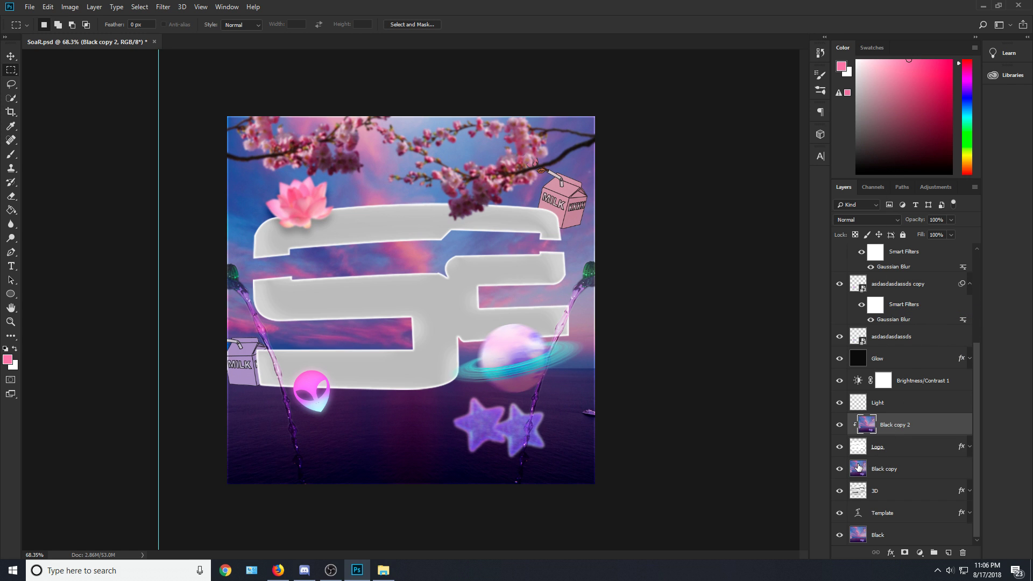
pyautogui.click(873, 471)
pyautogui.rightClick(894, 467)
pyautogui.click(878, 475)
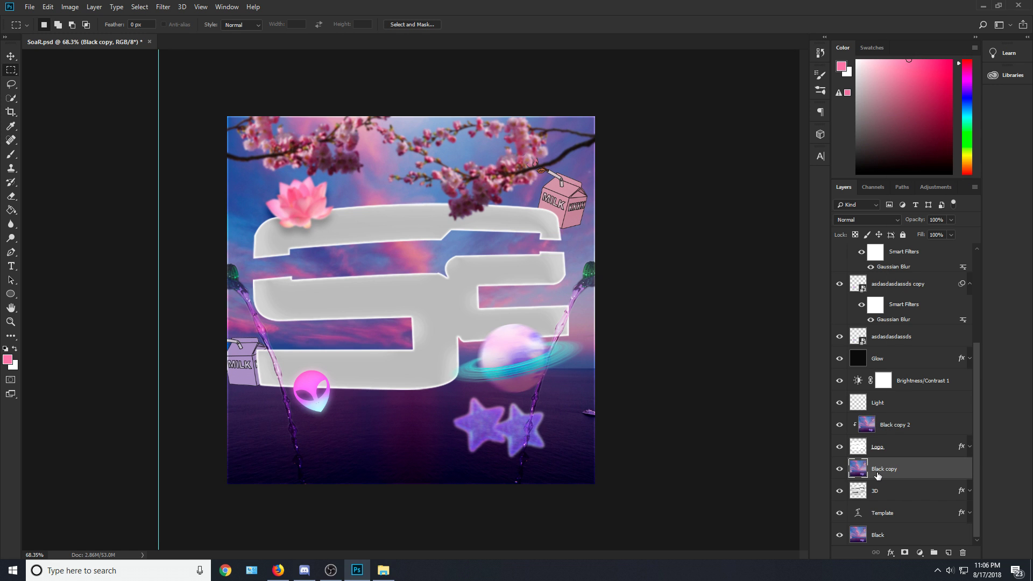
pyautogui.rightClick(893, 472)
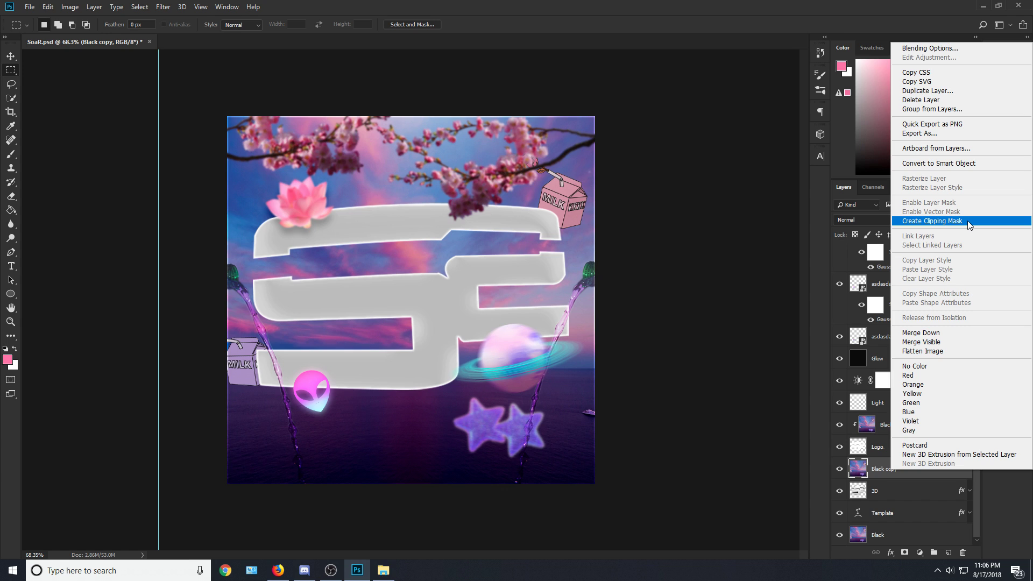
pyautogui.click(933, 221)
pyautogui.click(884, 451)
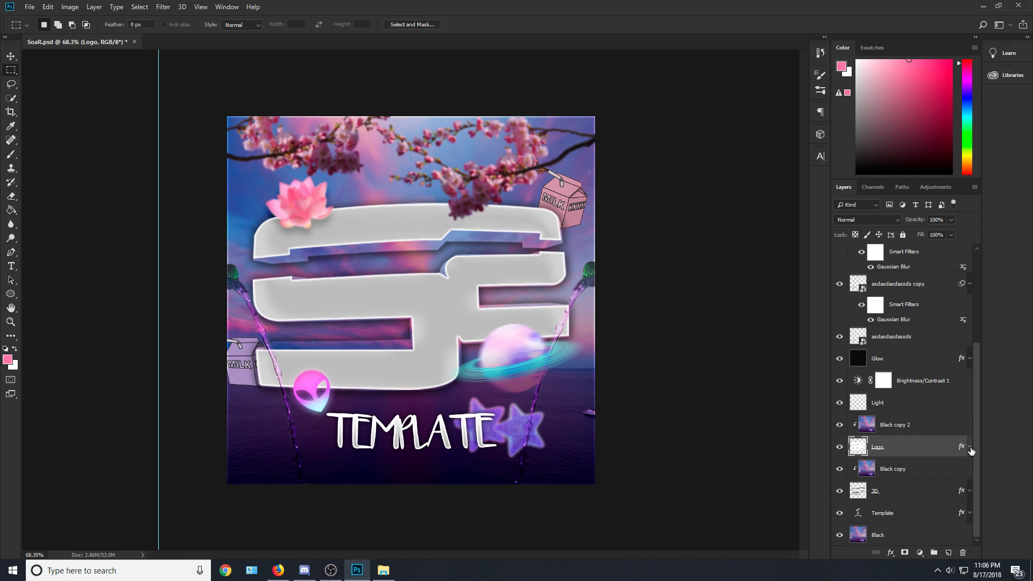
# Turn off the Logo layer's Color Overlay effect and merge the layer with Black copy 2.
pyautogui.click(969, 447)
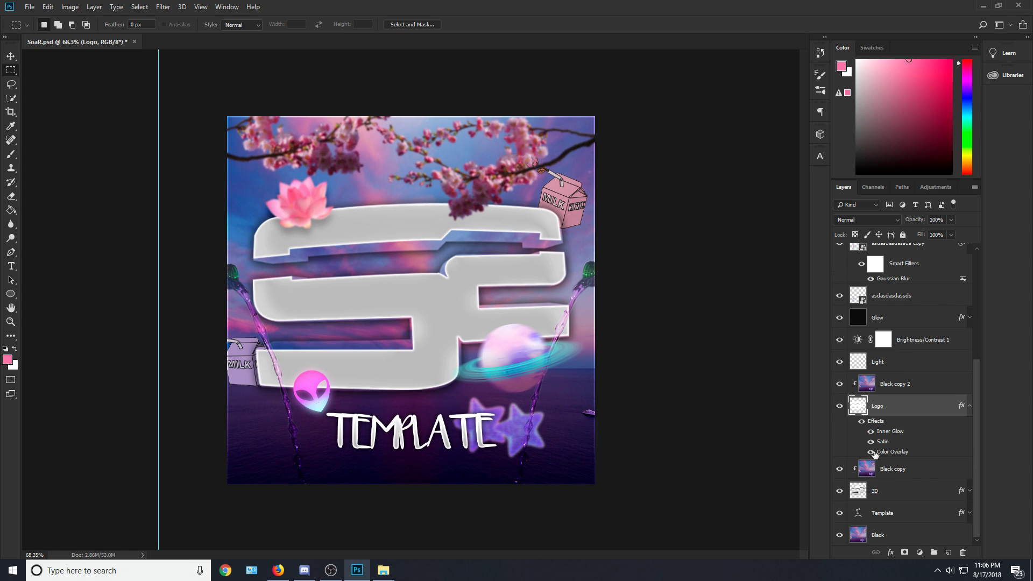
pyautogui.click(870, 452)
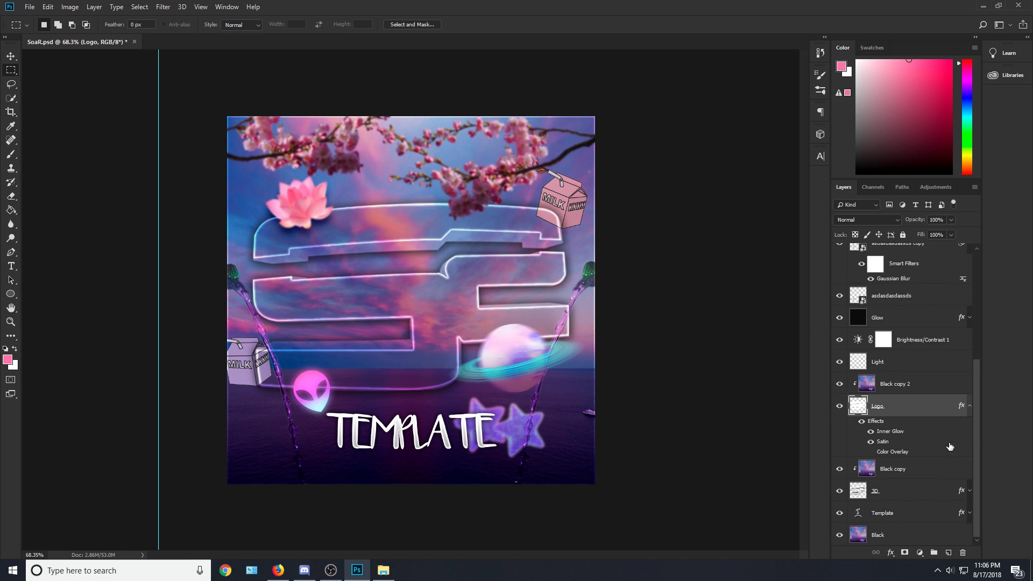
pyautogui.click(915, 484)
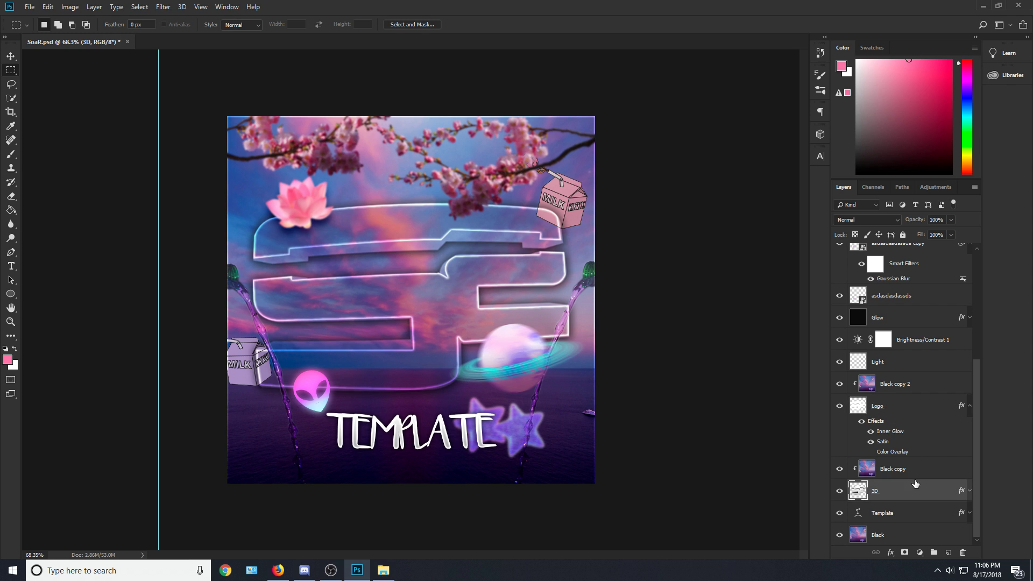
pyautogui.click(904, 406)
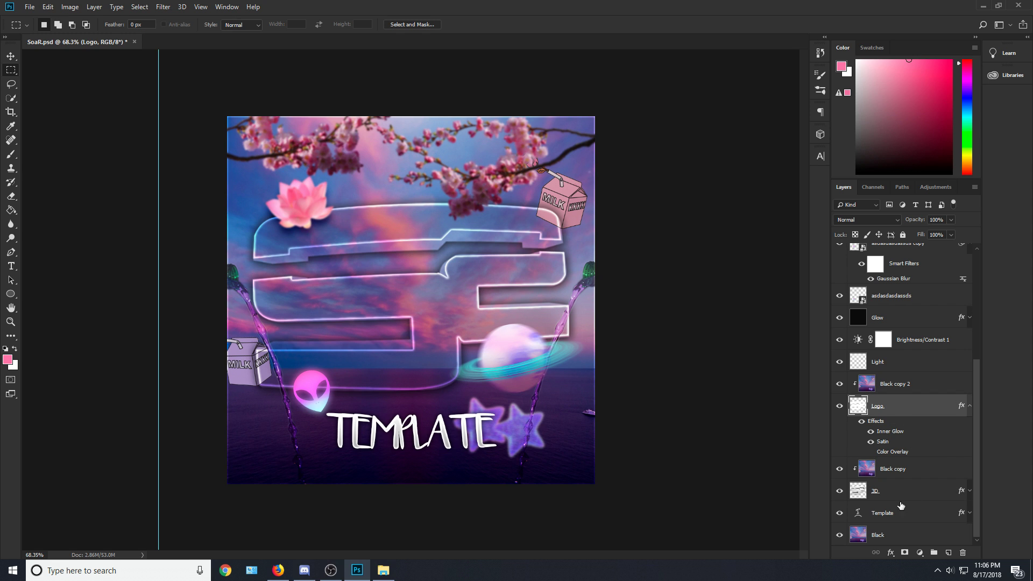
pyautogui.keyDown('shift'); pyautogui.click(892, 385); pyautogui.keyUp('shift')
pyautogui.rightClick(872, 392)
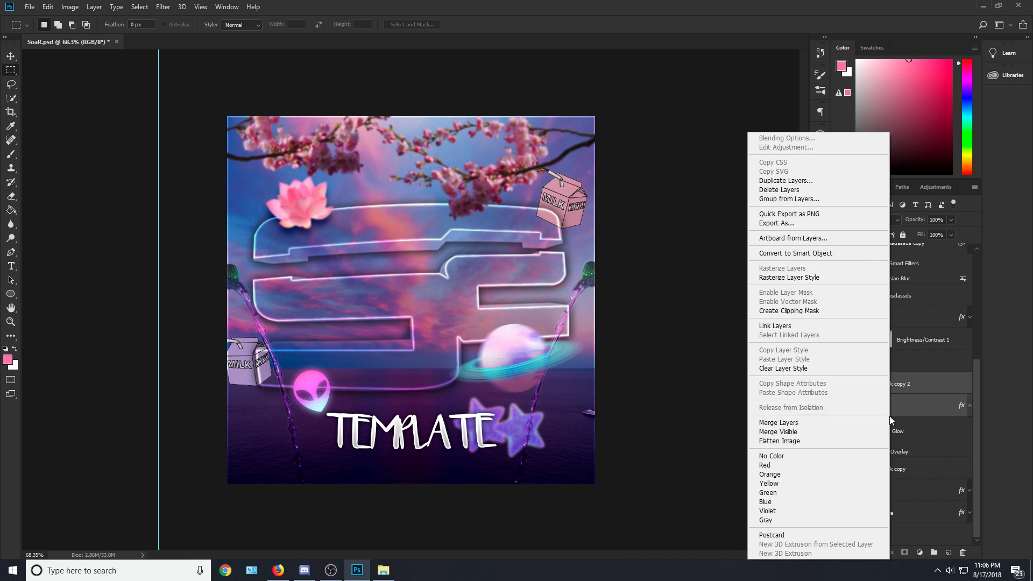
pyautogui.click(837, 425)
# Merge the Black copy layer with the 3D layer beneath it.
pyautogui.click(887, 476)
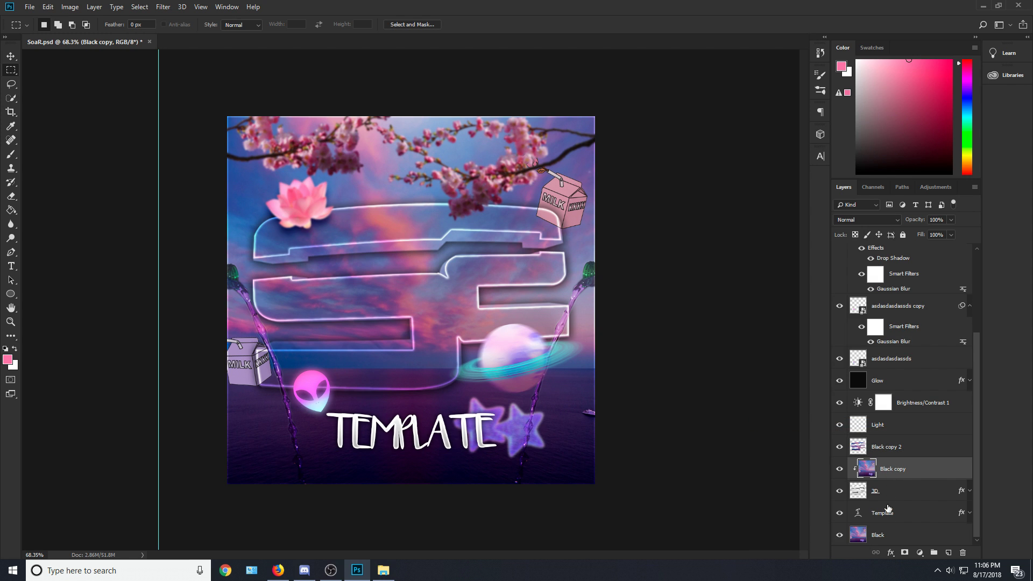
pyautogui.click(890, 503)
pyautogui.rightClick(897, 475)
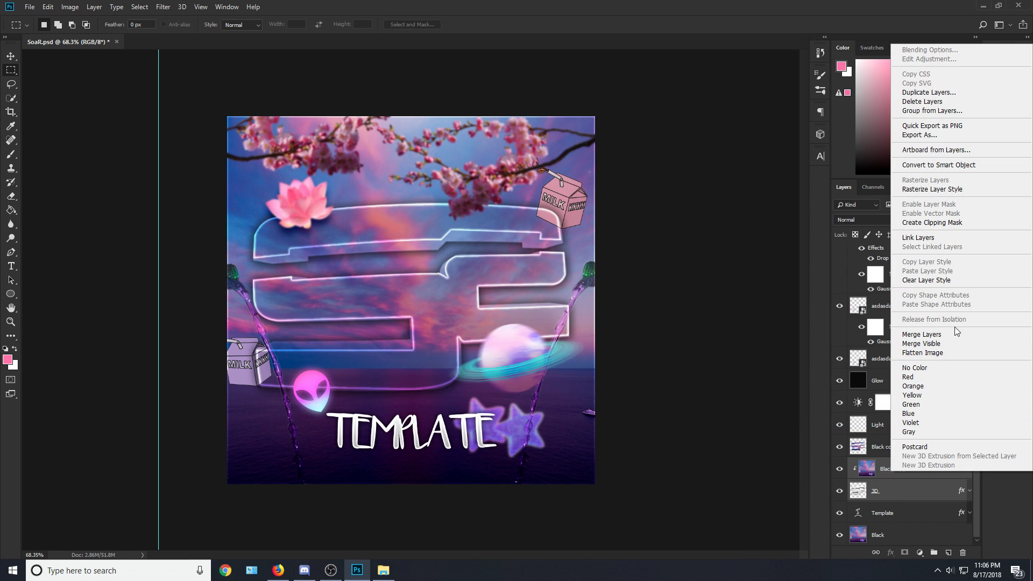
pyautogui.click(914, 334)
# Examine what the merged Black copy 2 and Black copy layers contribute to the logo by toggling their visibility.
pyautogui.click(840, 491)
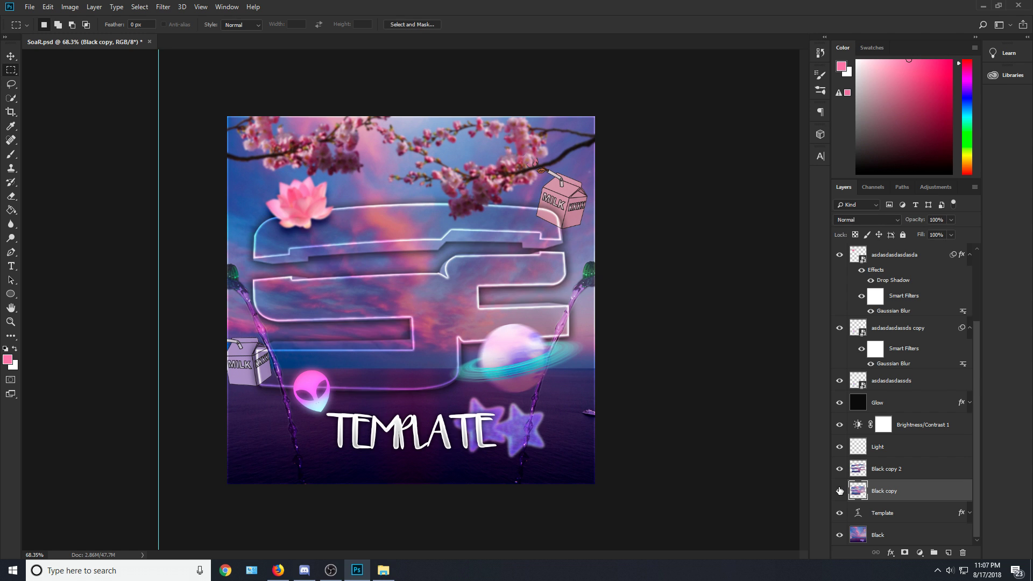
pyautogui.click(839, 446)
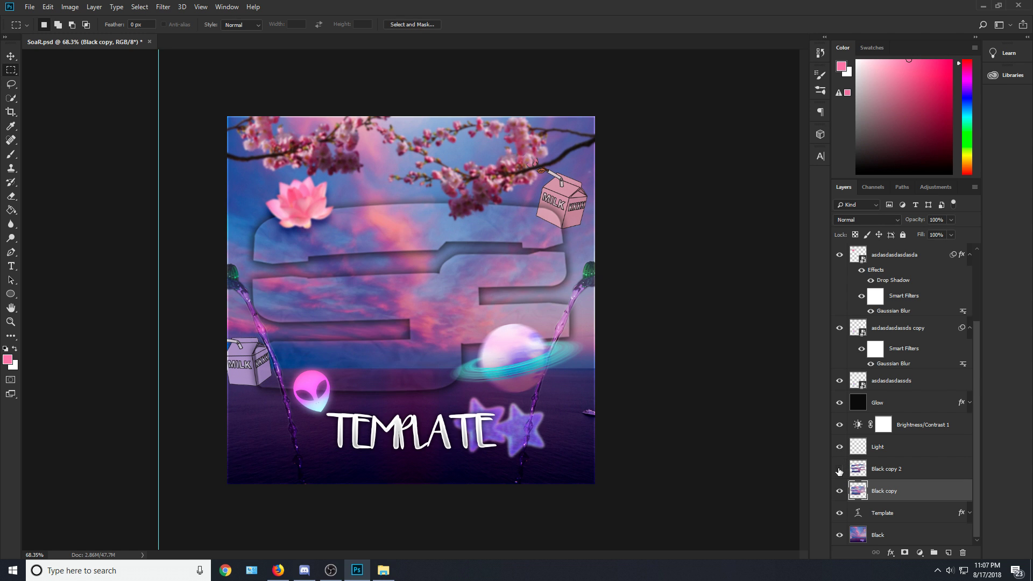
pyautogui.click(839, 470)
pyautogui.click(839, 470)
pyautogui.click(839, 470)
pyautogui.click(839, 471)
pyautogui.click(841, 491)
pyautogui.click(841, 491)
pyautogui.click(841, 491)
pyautogui.click(840, 491)
pyautogui.click(841, 471)
pyautogui.click(840, 471)
pyautogui.click(841, 471)
# Raise the brightness of the Black copy 2 layer to 109 with a Brightness/Contrast adjustment.
pyautogui.click(864, 475)
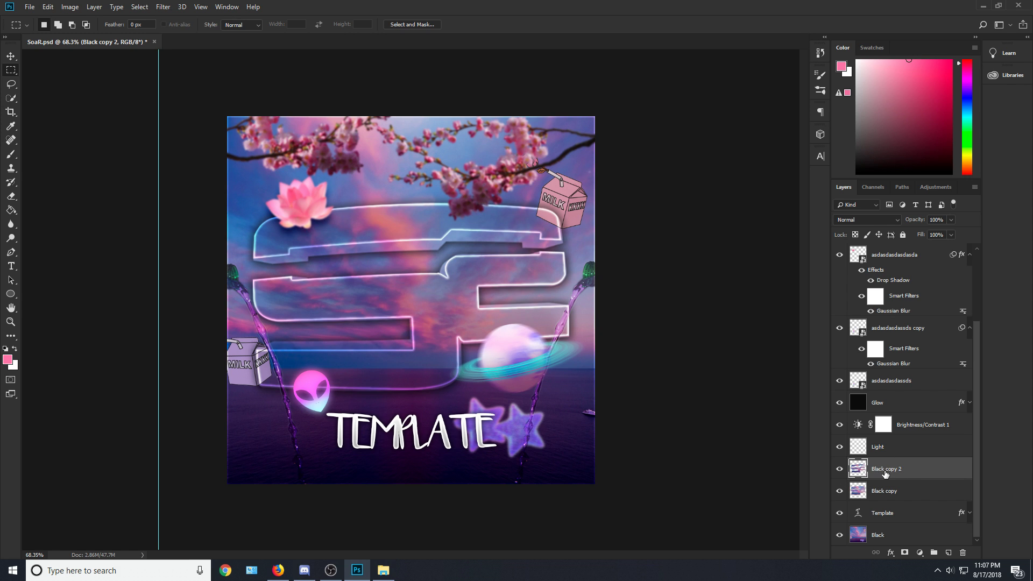
pyautogui.click(70, 7)
pyautogui.moveTo(108, 35)
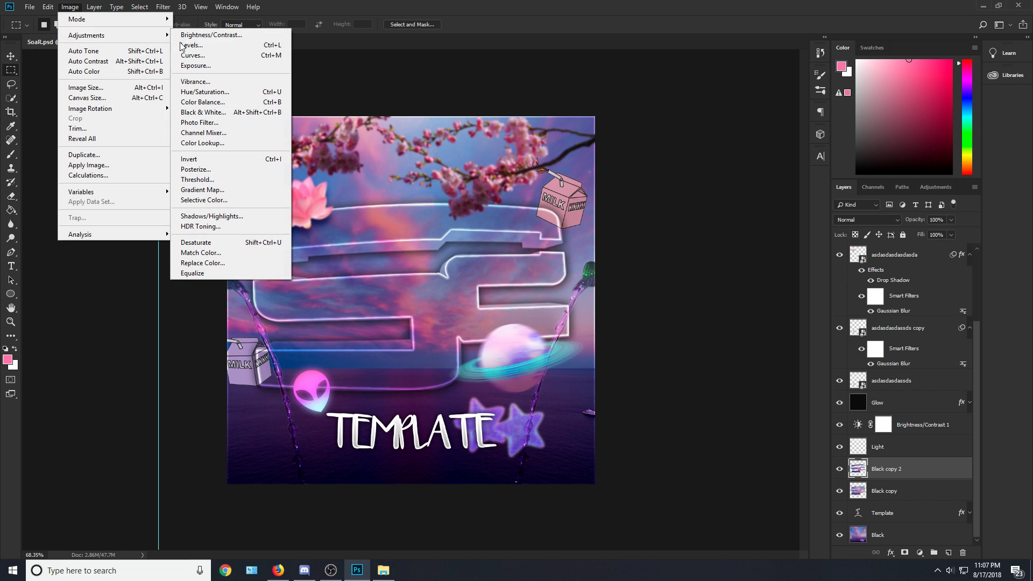
pyautogui.click(237, 36)
pyautogui.moveTo(816, 403); pyautogui.dragTo(831, 402)
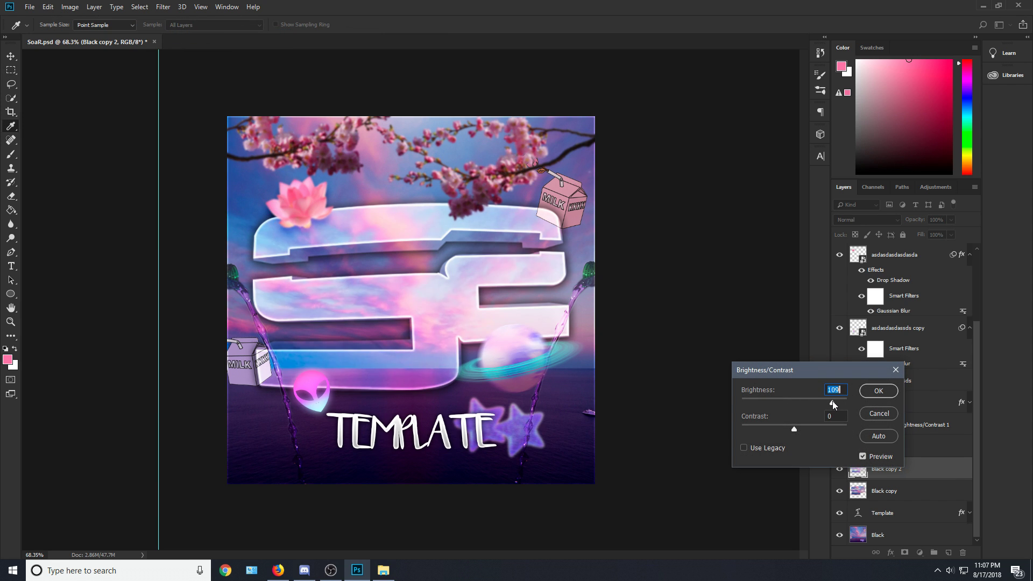
pyautogui.press('Return')
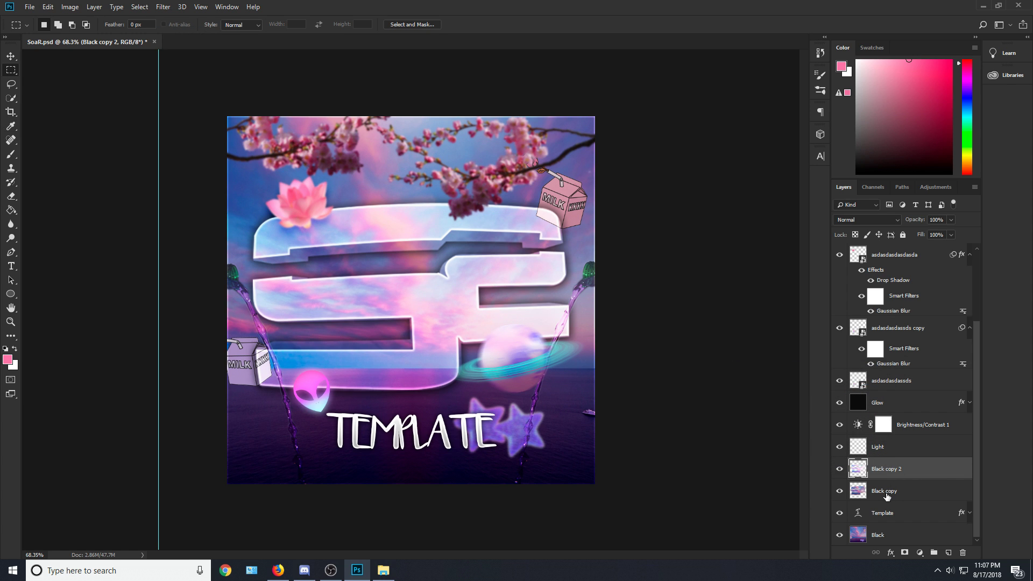
# Apply a Brightness/Contrast adjustment to the Black copy layer with brightness 26 and contrast 100.
pyautogui.click(887, 494)
pyautogui.click(70, 7)
pyautogui.moveTo(80, 32)
pyautogui.click(226, 33)
pyautogui.click(819, 401)
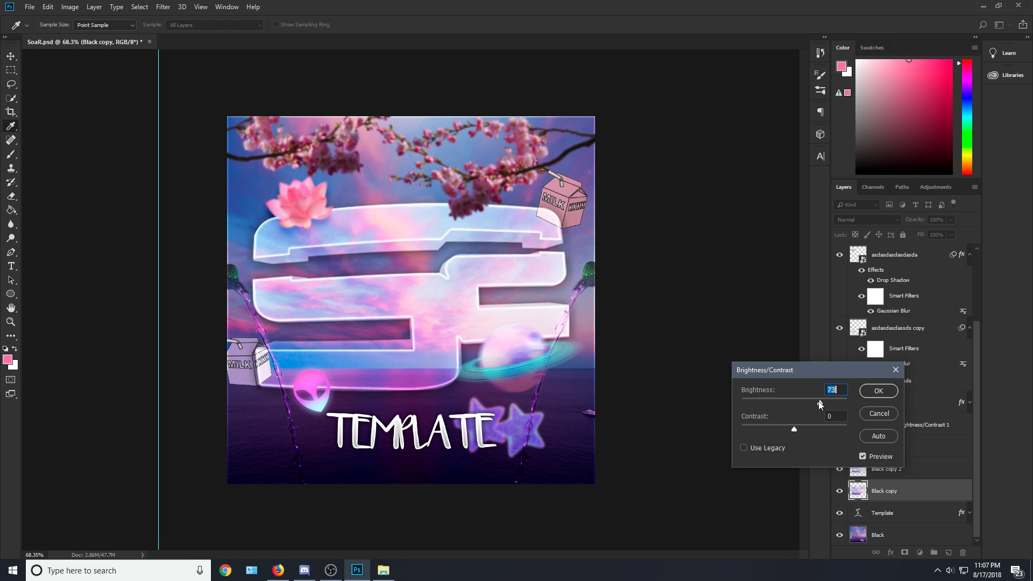
pyautogui.moveTo(794, 429); pyautogui.dragTo(847, 429)
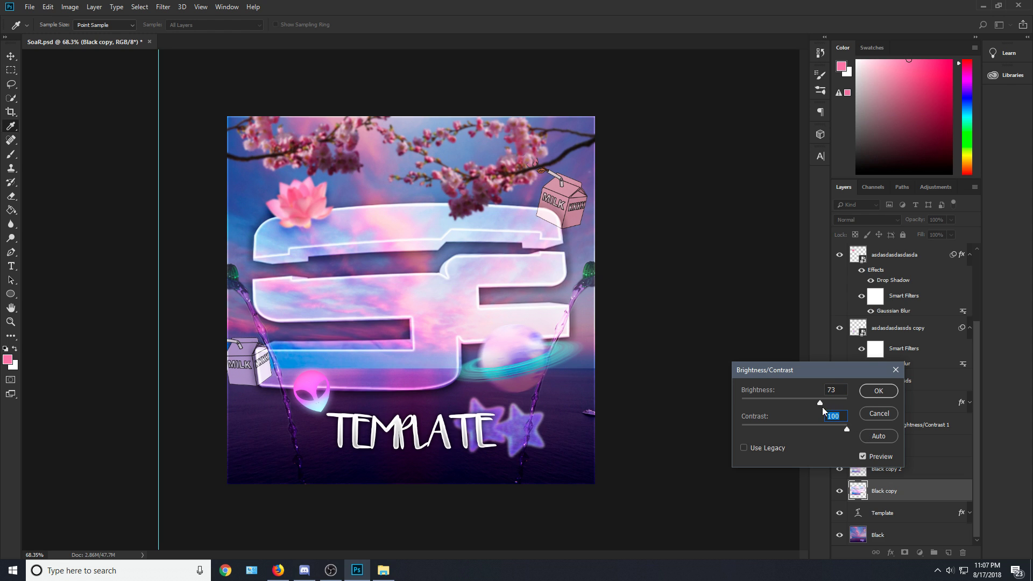
pyautogui.moveTo(795, 399); pyautogui.dragTo(803, 400)
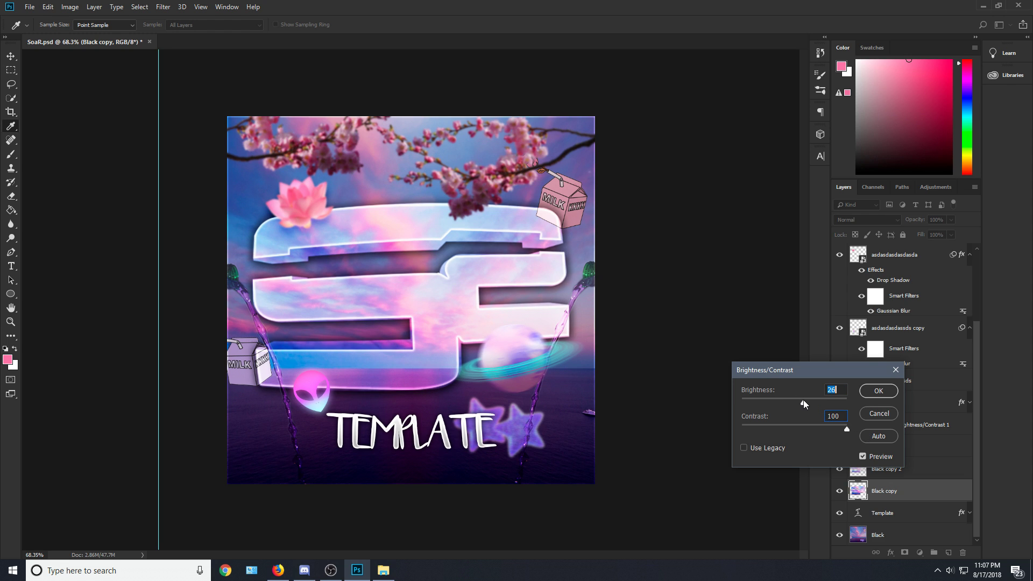
pyautogui.click(878, 390)
pyautogui.press('m')
# Duplicate the Black background layer, move the copy directly above Template and clip it to the text.
pyautogui.click(873, 536)
pyautogui.rightClick(905, 543)
pyautogui.click(870, 540)
pyautogui.rightClick(869, 540)
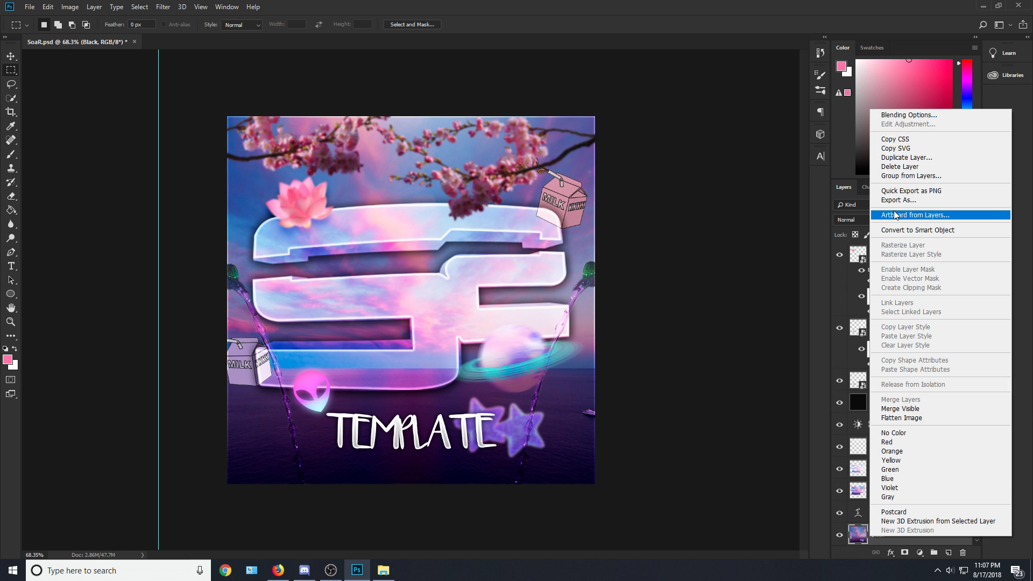
pyautogui.click(894, 157)
pyautogui.click(604, 159)
pyautogui.moveTo(909, 511); pyautogui.dragTo(907, 485)
pyautogui.rightClick(889, 496)
pyautogui.click(930, 247)
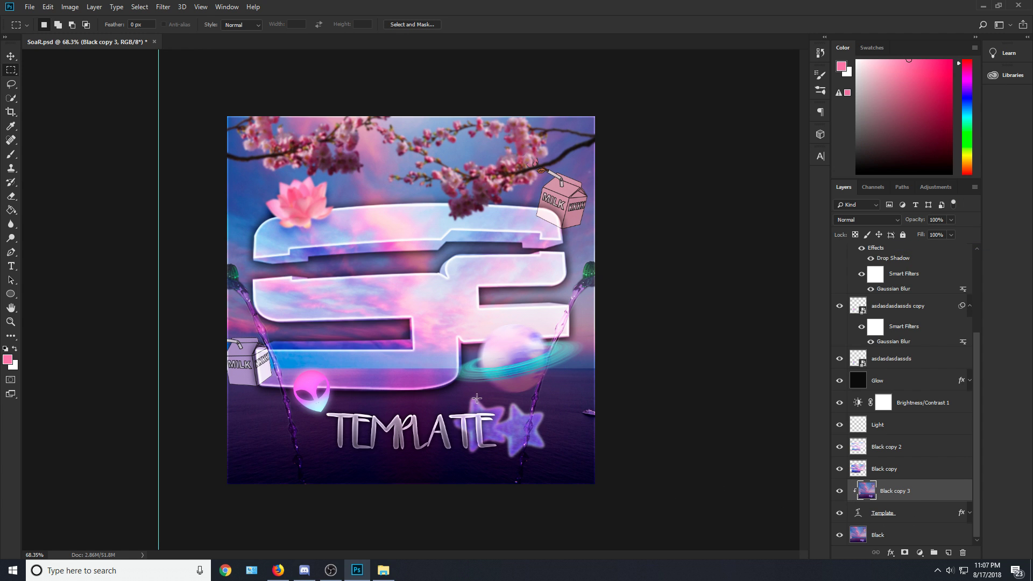
# Rasterize the Template text layer and merge it with Black copy 3.
pyautogui.keyDown('shift'); pyautogui.click(905, 520); pyautogui.keyUp('shift')
pyautogui.rightClick(905, 520)
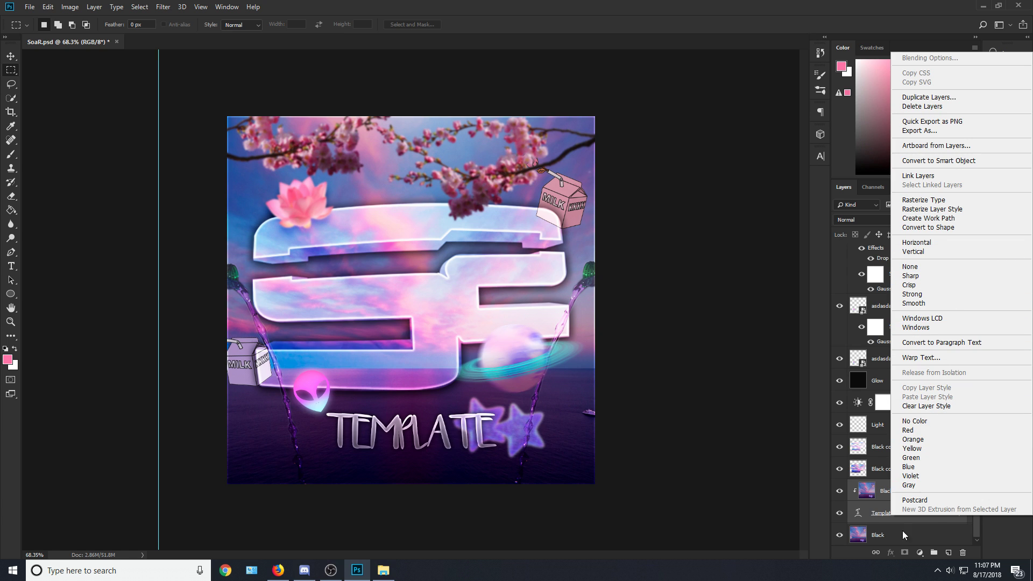
pyautogui.click(923, 200)
pyautogui.rightClick(902, 490)
pyautogui.click(922, 352)
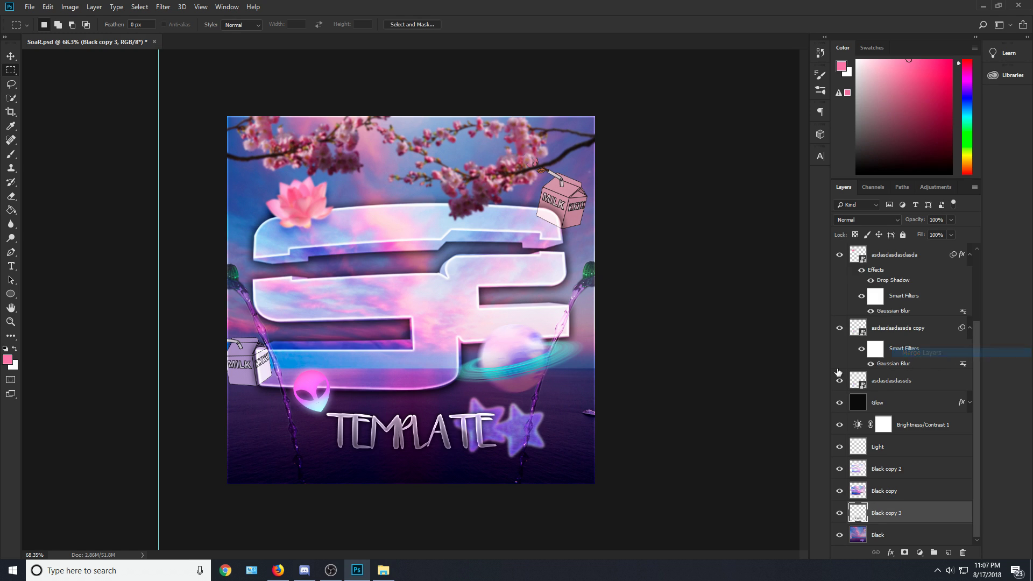
# Brighten the merged TEMPLATE text layer with a Brightness/Contrast adjustment.
pyautogui.click(69, 7)
pyautogui.moveTo(156, 36)
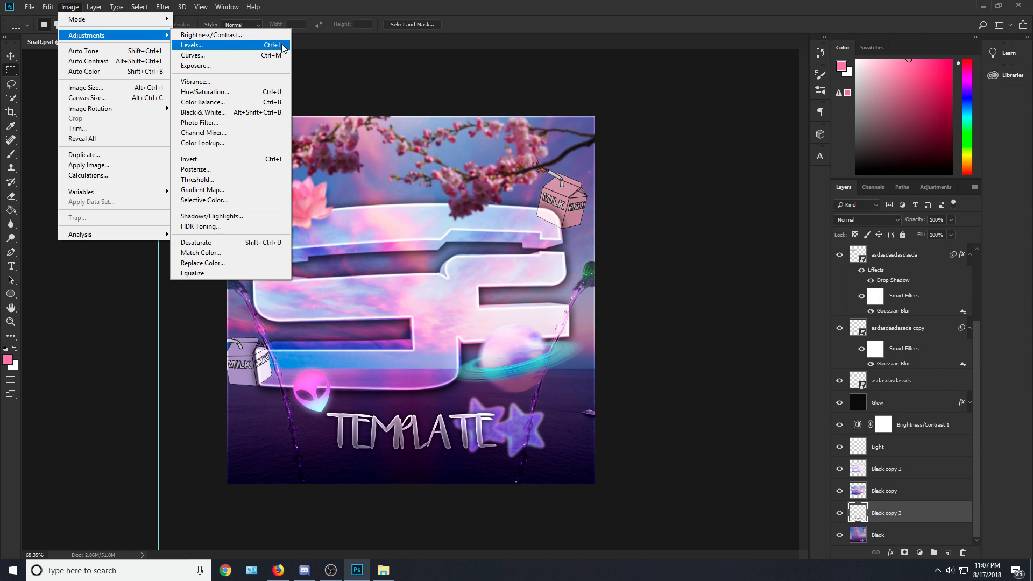
pyautogui.click(211, 34)
pyautogui.moveTo(793, 402); pyautogui.dragTo(815, 404)
pyautogui.click(876, 391)
# Paste the smoke image on a black background as a new layer and move it above all other layers.
pyautogui.scroll(-2, 636, 301)
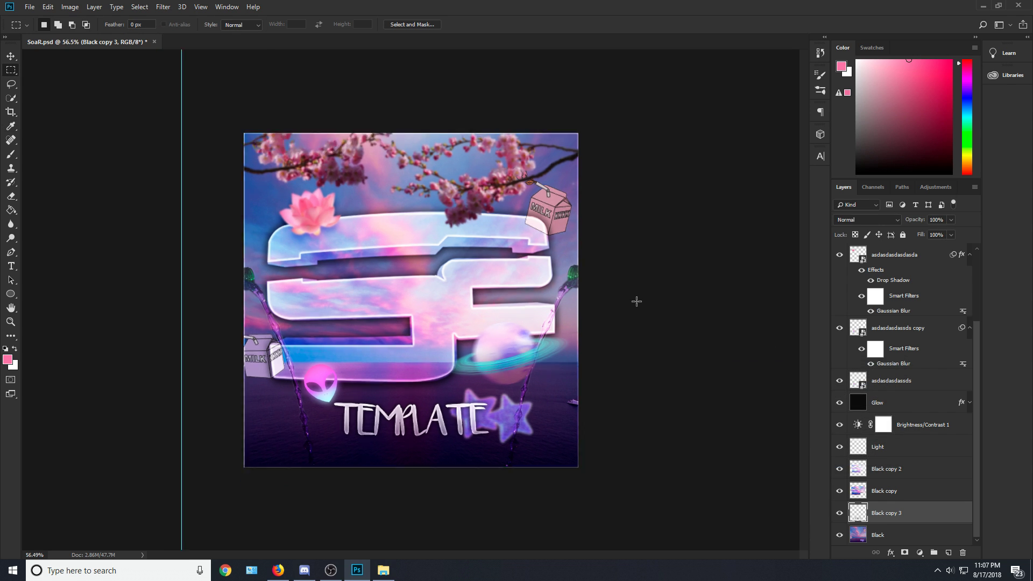
pyautogui.scroll(2, 637, 301)
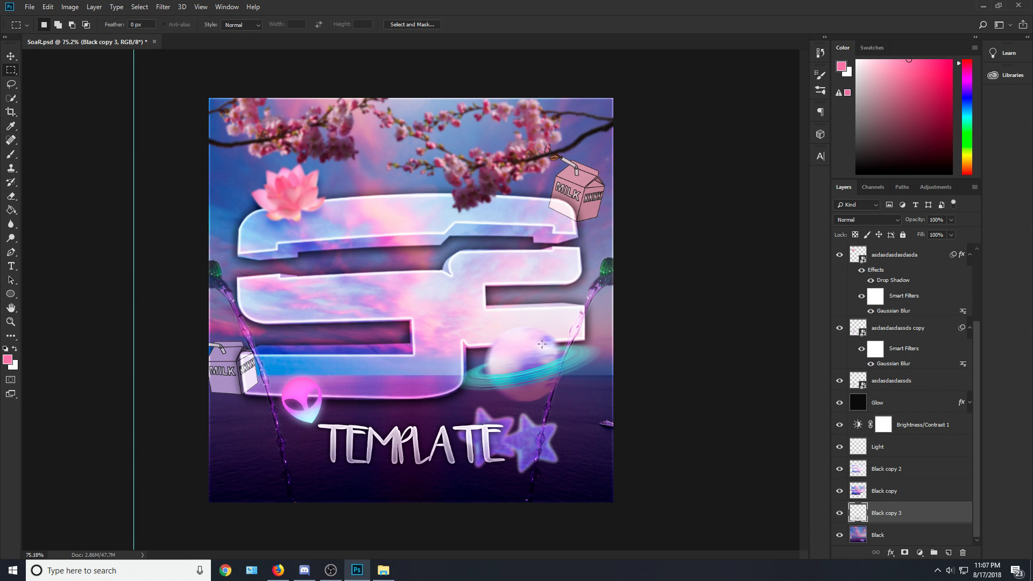
pyautogui.scroll(3, 930, 456)
pyautogui.scroll(-3, 863, 464)
pyautogui.hotkey('alt', 'Tab')
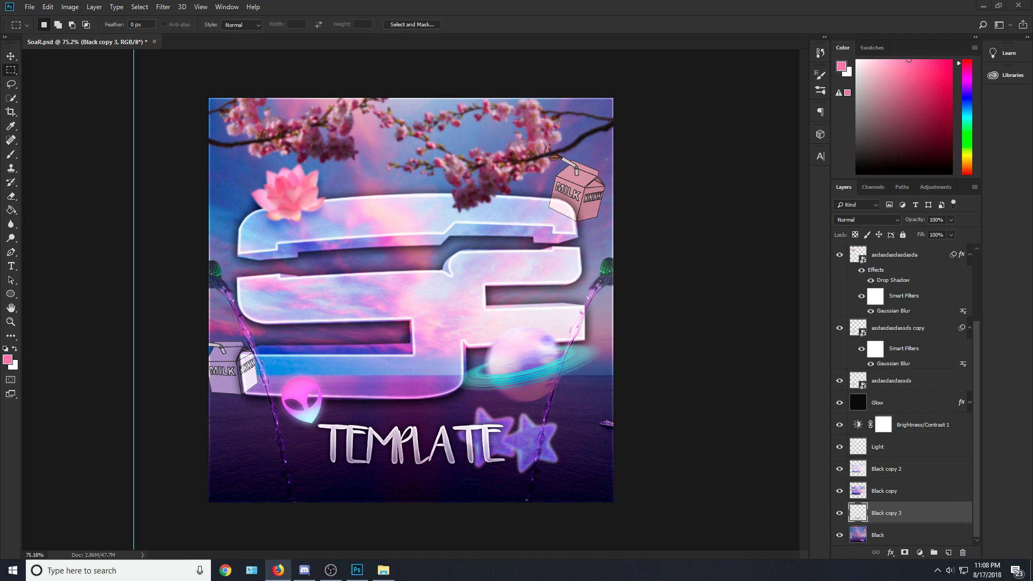
pyautogui.click(11, 82)
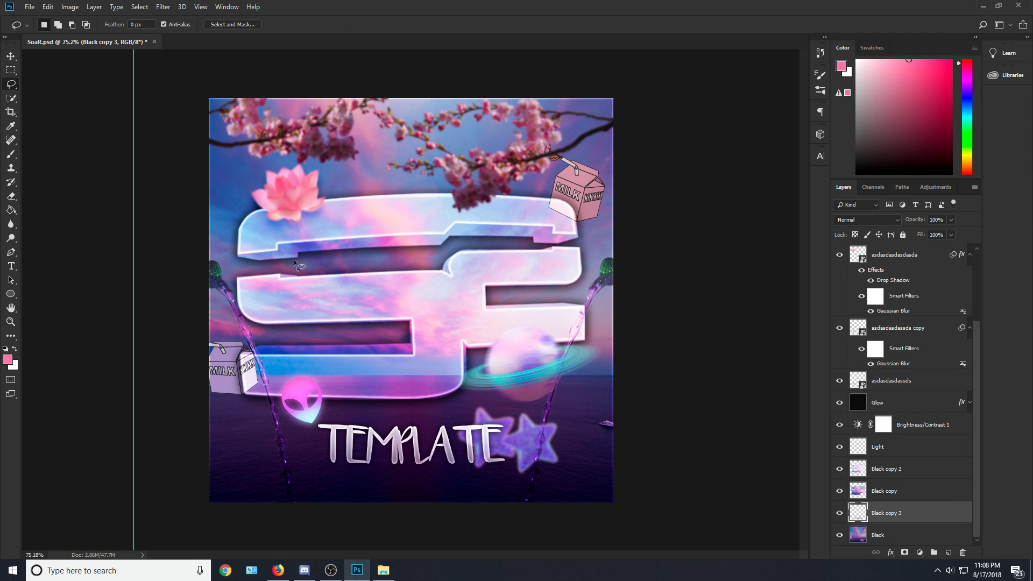
pyautogui.hotkey('ctrl', 'v')
pyautogui.moveTo(897, 516); pyautogui.dragTo(910, 249)
pyautogui.moveTo(898, 351); pyautogui.dragTo(906, 253)
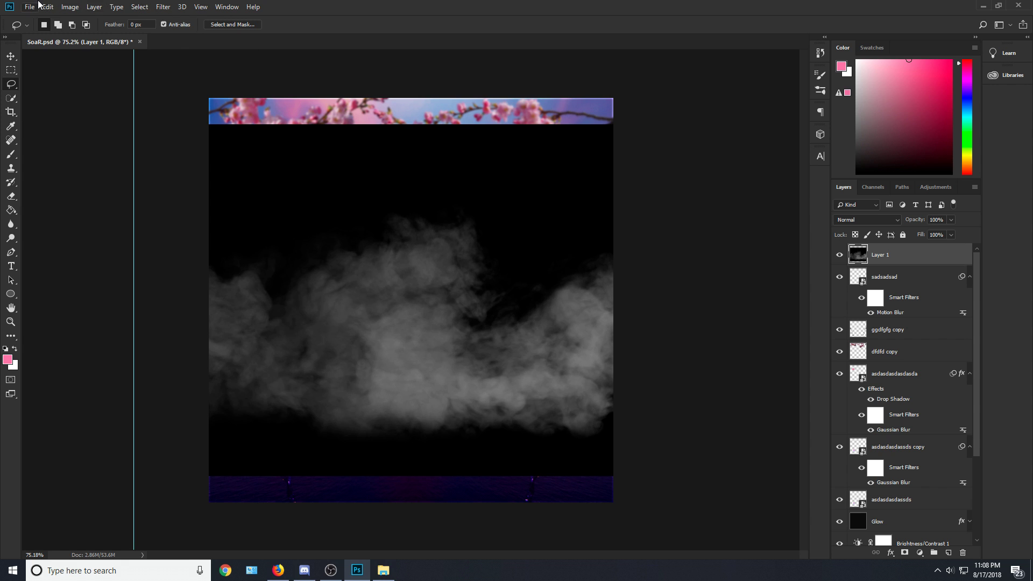
# Scale down the smoke image with Free Transform and place it across the lower half of the canvas.
pyautogui.click(47, 7)
pyautogui.click(65, 233)
pyautogui.scroll(-3, 449, 295)
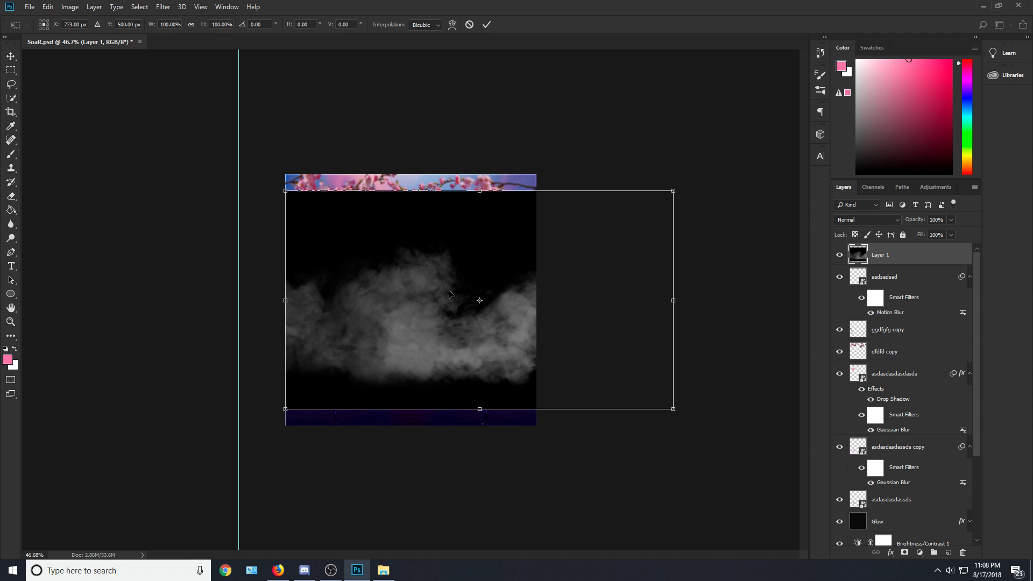
pyautogui.moveTo(673, 191); pyautogui.dragTo(557, 255)
pyautogui.moveTo(510, 306); pyautogui.dragTo(509, 364)
pyautogui.moveTo(560, 315); pyautogui.dragTo(576, 300)
pyautogui.moveTo(513, 338); pyautogui.dragTo(512, 338)
pyautogui.click(10, 70)
pyautogui.click(467, 211)
# Try the Screen blend mode on the smoke layer and return it to Normal.
pyautogui.scroll(5, 516, 334)
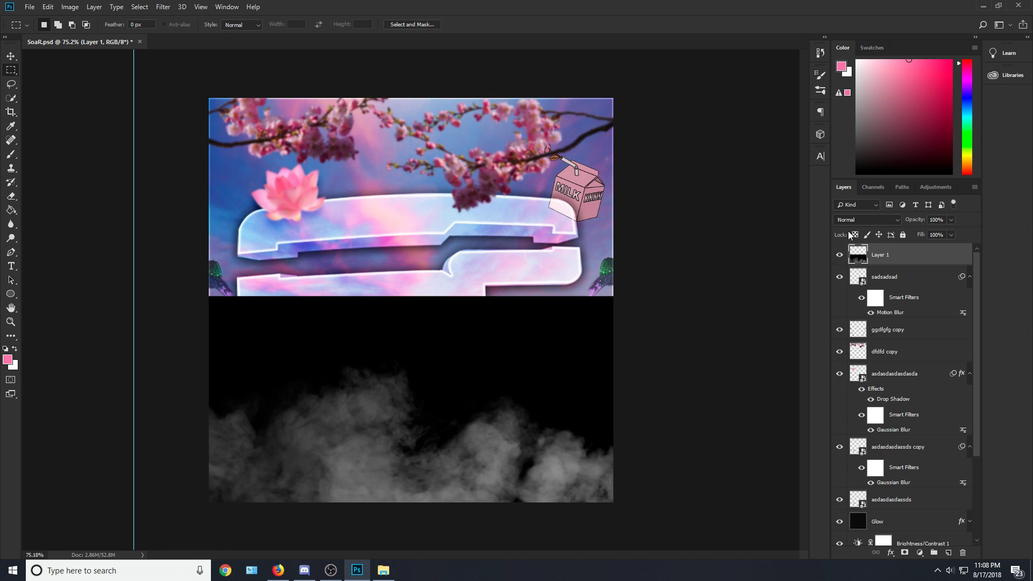
pyautogui.click(864, 219)
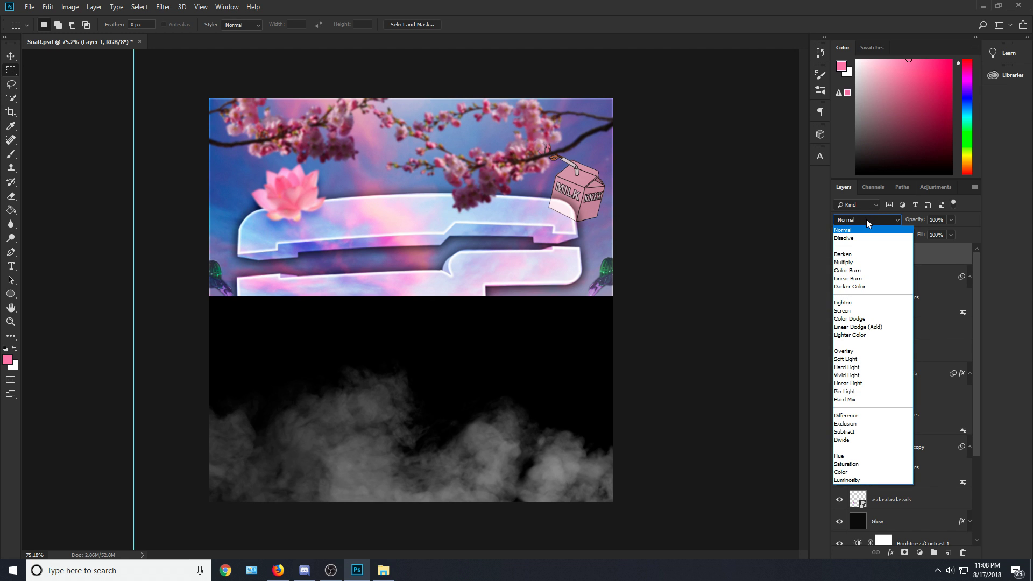
pyautogui.click(849, 310)
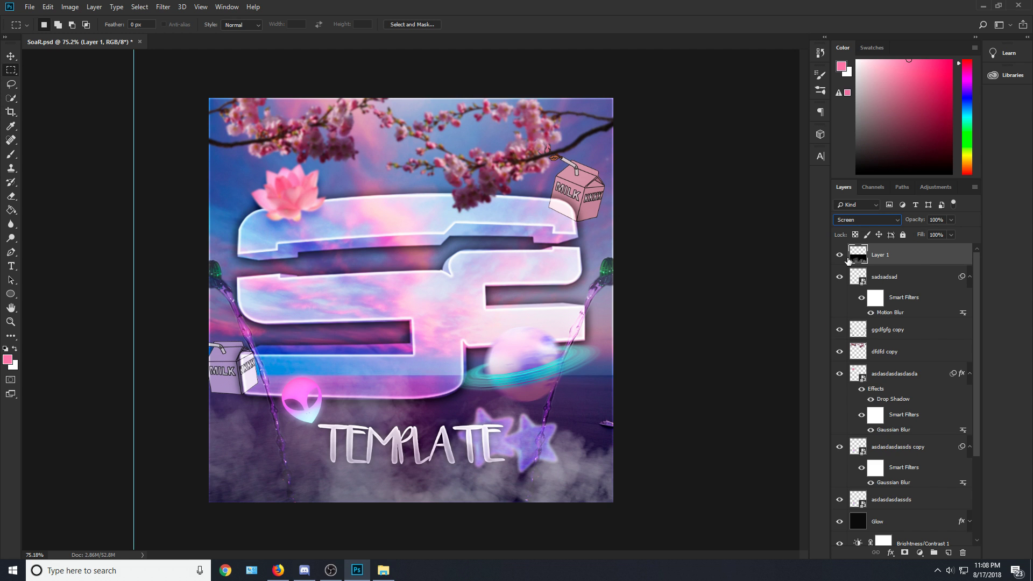
pyautogui.doubleClick(848, 260)
pyautogui.click(939, 283)
pyautogui.click(856, 235)
pyautogui.click(857, 220)
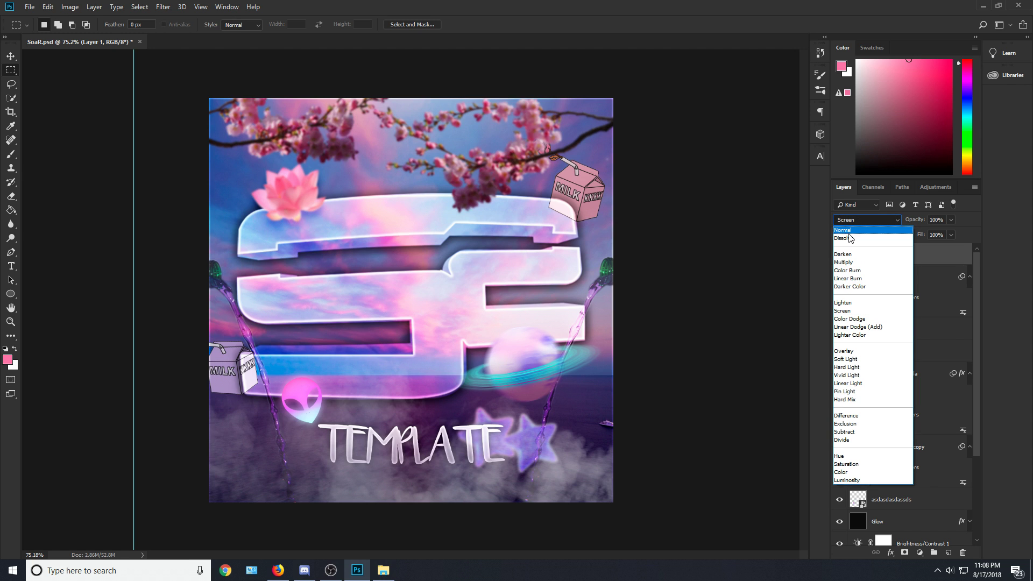
pyautogui.click(849, 231)
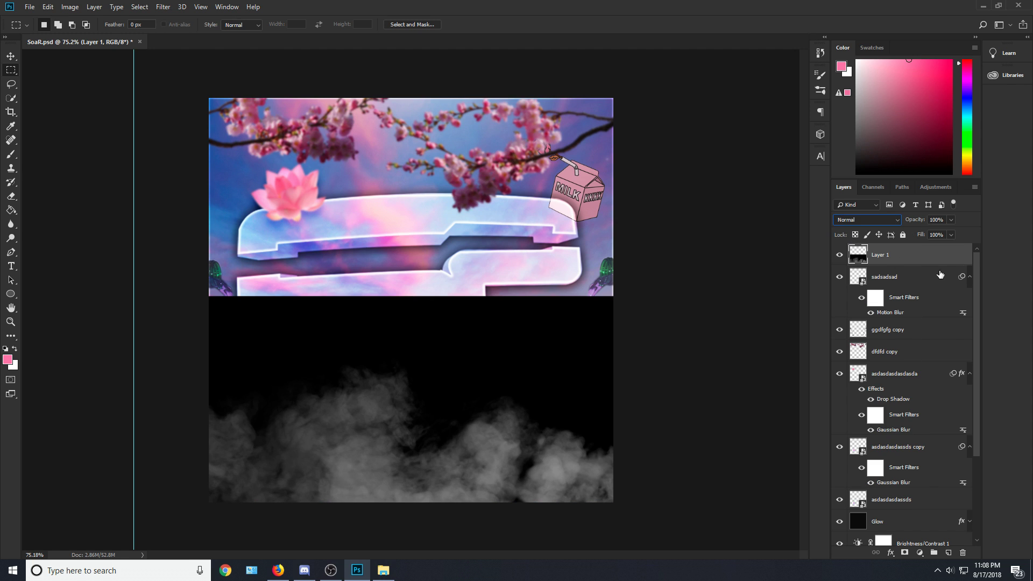
# Add a Color Overlay effect to the smoke layer, using the Overlay blend mode at about 30% opacity.
pyautogui.rightClick(900, 262)
pyautogui.click(855, 138)
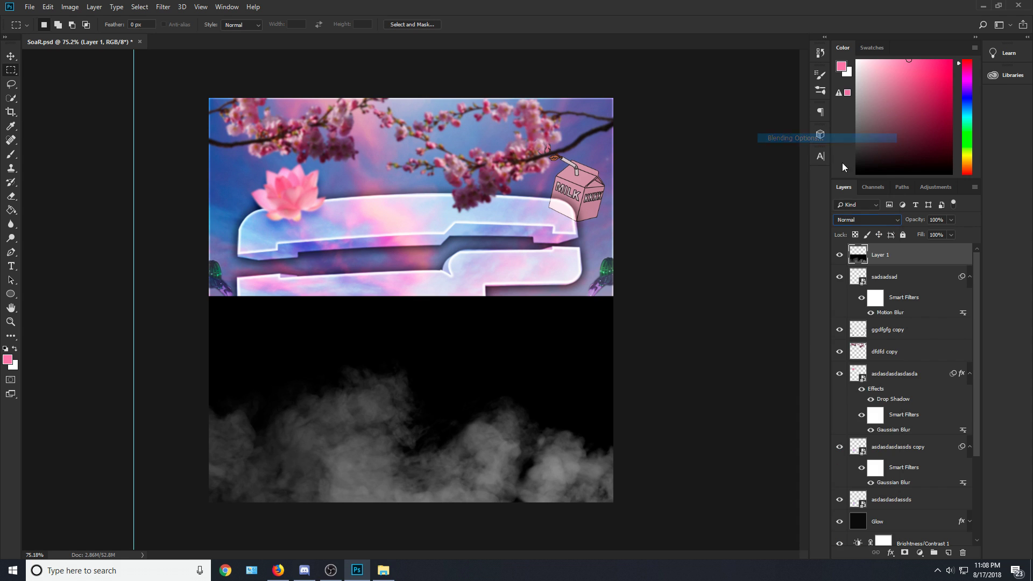
pyautogui.click(605, 401)
pyautogui.click(788, 276)
pyautogui.click(787, 278)
pyautogui.moveTo(774, 289); pyautogui.dragTo(795, 290)
pyautogui.click(777, 275)
pyautogui.click(772, 531)
pyautogui.click(782, 275)
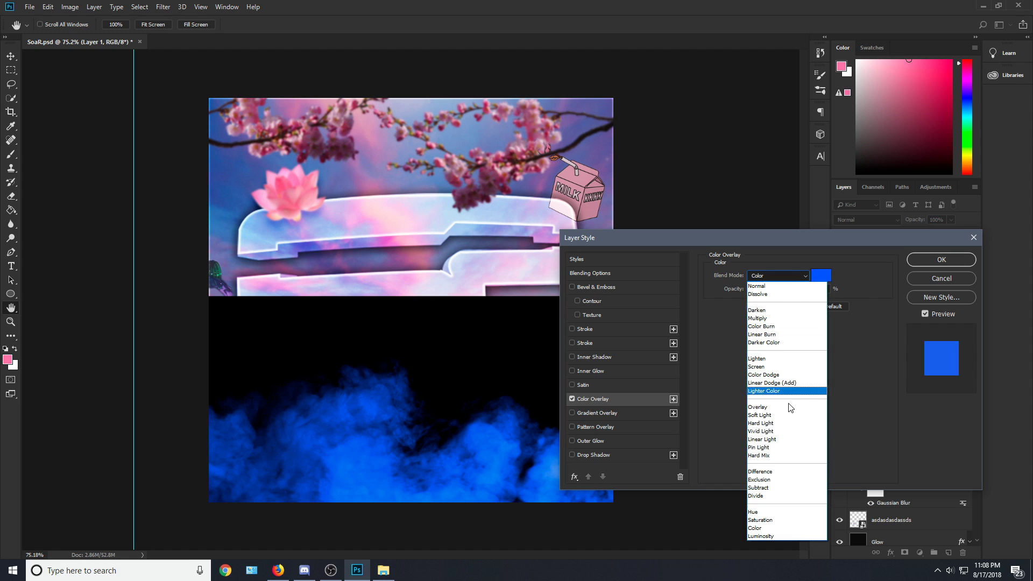
pyautogui.click(785, 407)
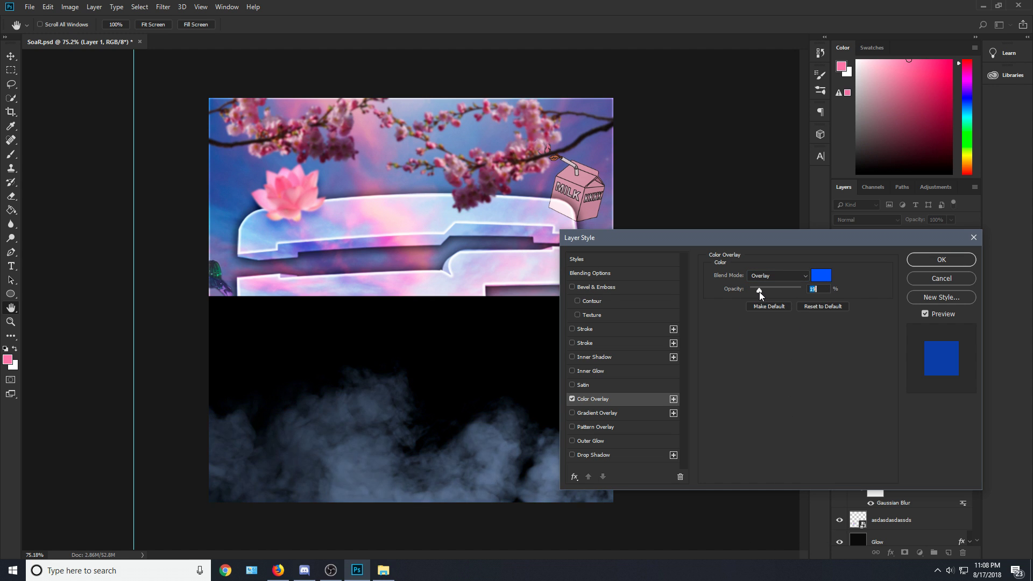
pyautogui.click(779, 274)
pyautogui.click(779, 276)
pyautogui.moveTo(776, 297); pyautogui.dragTo(766, 296)
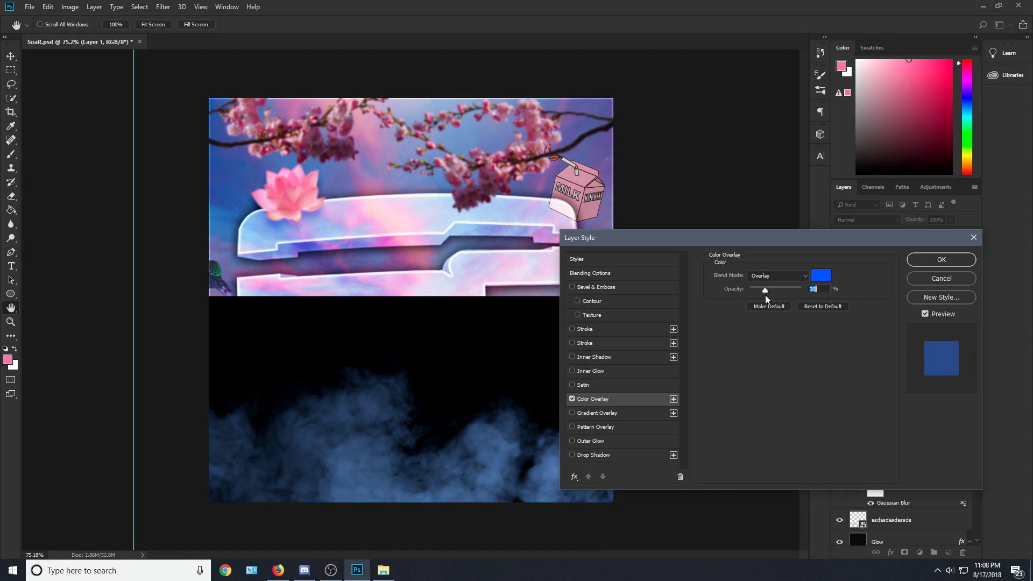
# Change the smoke layer's overlay color from blue to a bright magenta-purple.
pyautogui.click(821, 275)
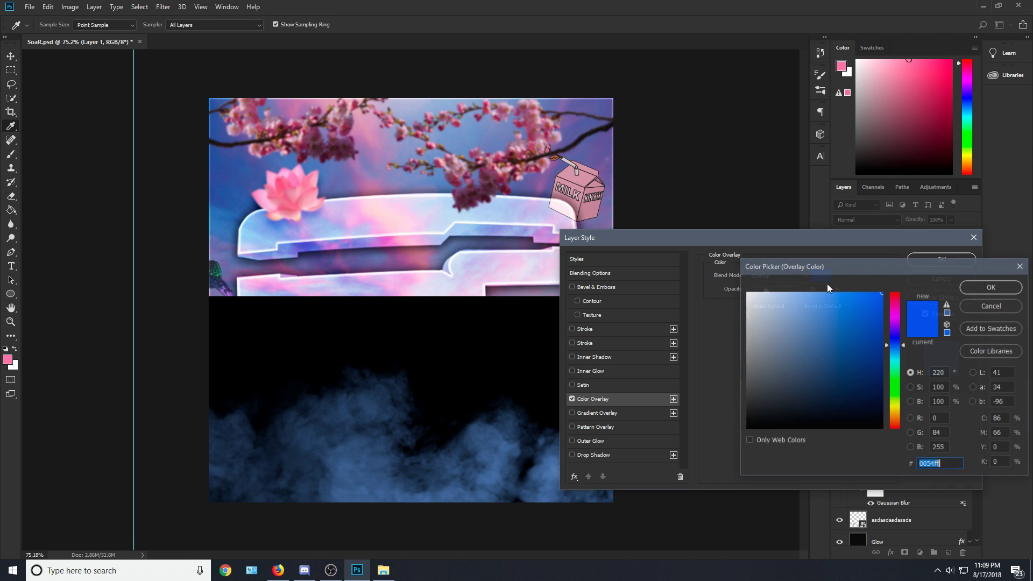
pyautogui.click(900, 317)
pyautogui.moveTo(899, 322); pyautogui.dragTo(898, 316)
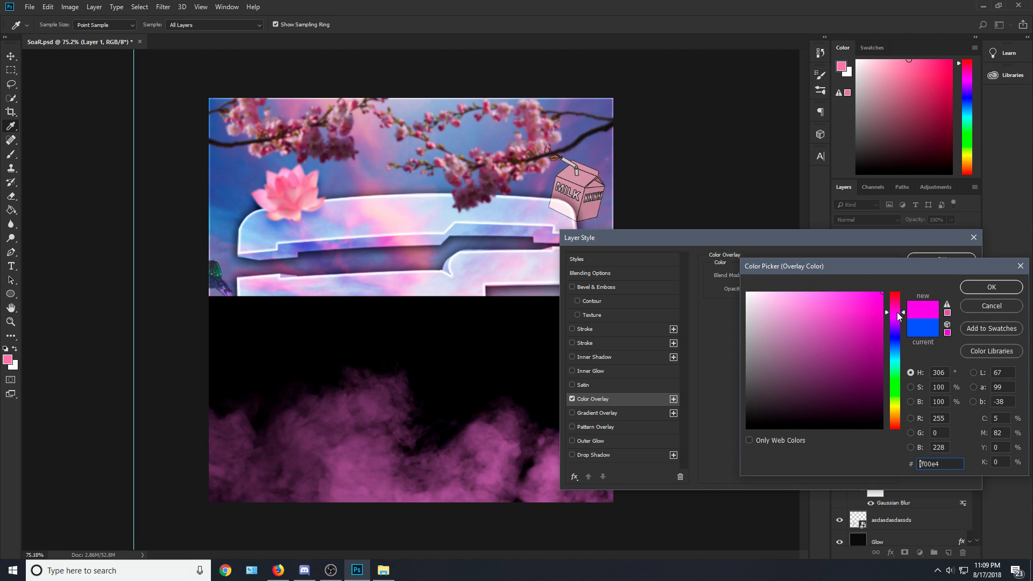
pyautogui.click(900, 328)
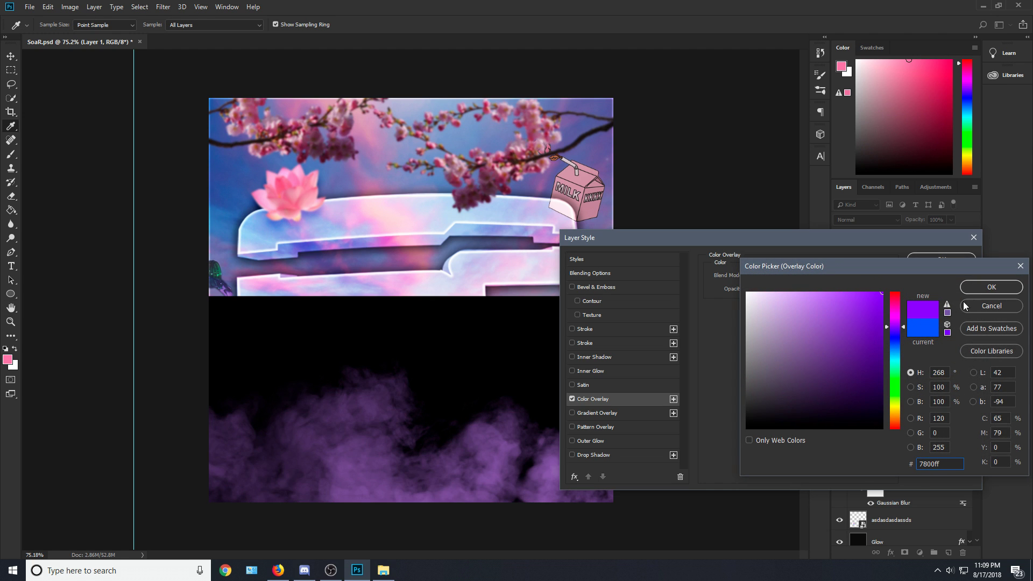
pyautogui.click(901, 321)
pyautogui.click(990, 287)
# Set the smoke's Color Overlay to Soft Light at 50% opacity and apply the layer style.
pyautogui.click(775, 276)
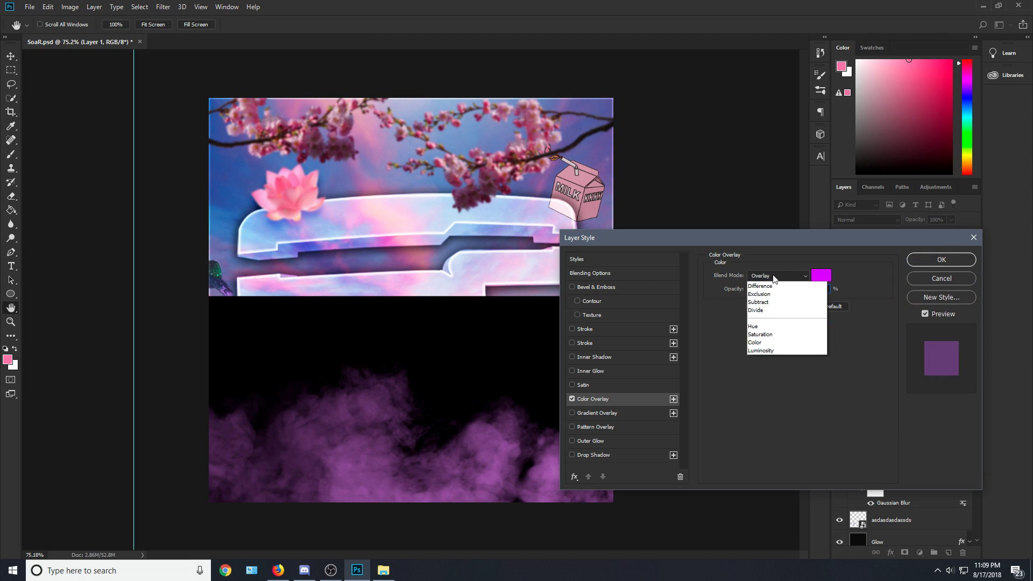
pyautogui.click(773, 420)
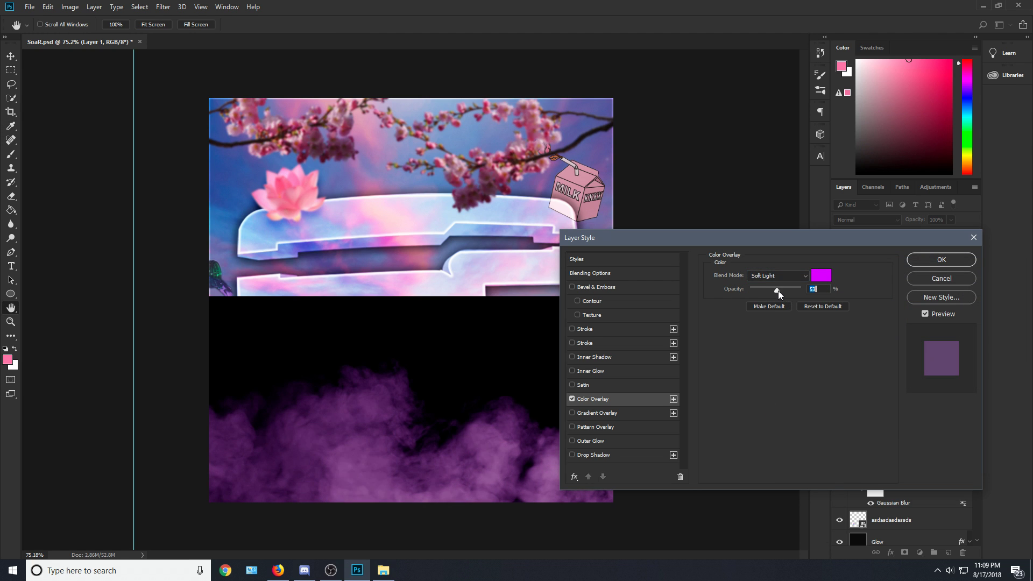
pyautogui.moveTo(784, 291); pyautogui.dragTo(825, 292)
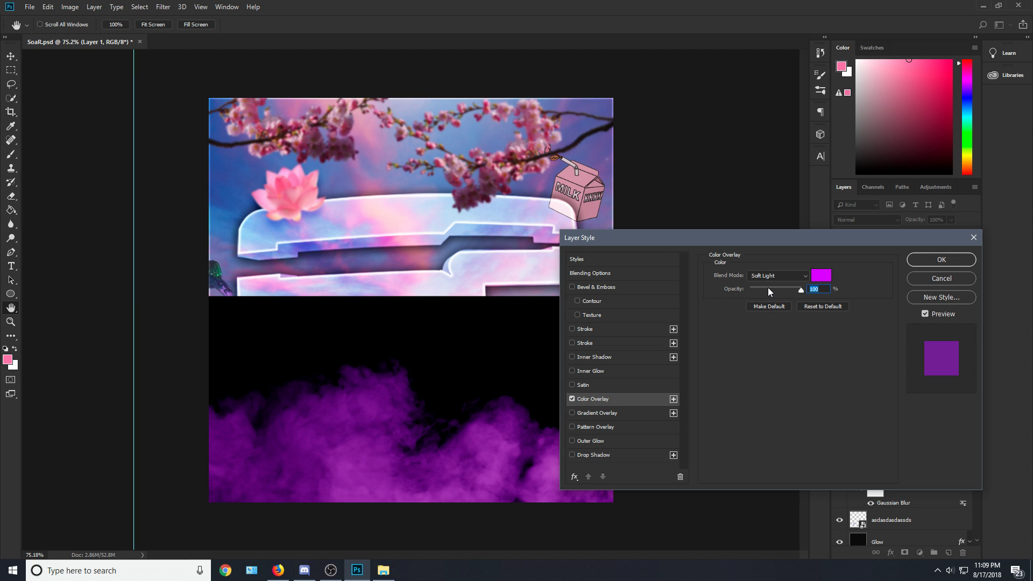
pyautogui.moveTo(769, 292); pyautogui.dragTo(775, 289)
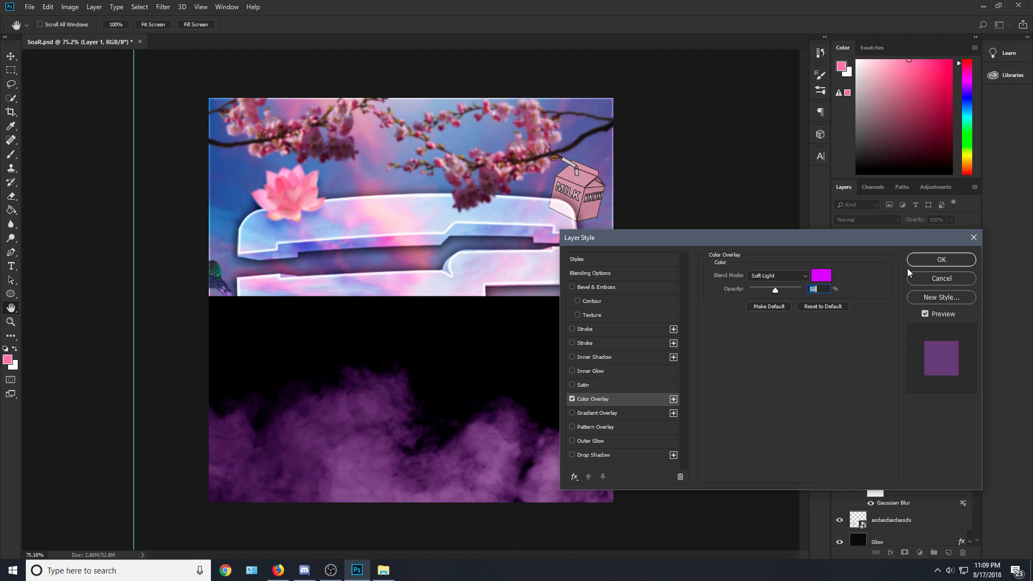
pyautogui.click(942, 259)
# Rasterize the smoke layer's style and set the layer's blend mode to Screen.
pyautogui.click(879, 219)
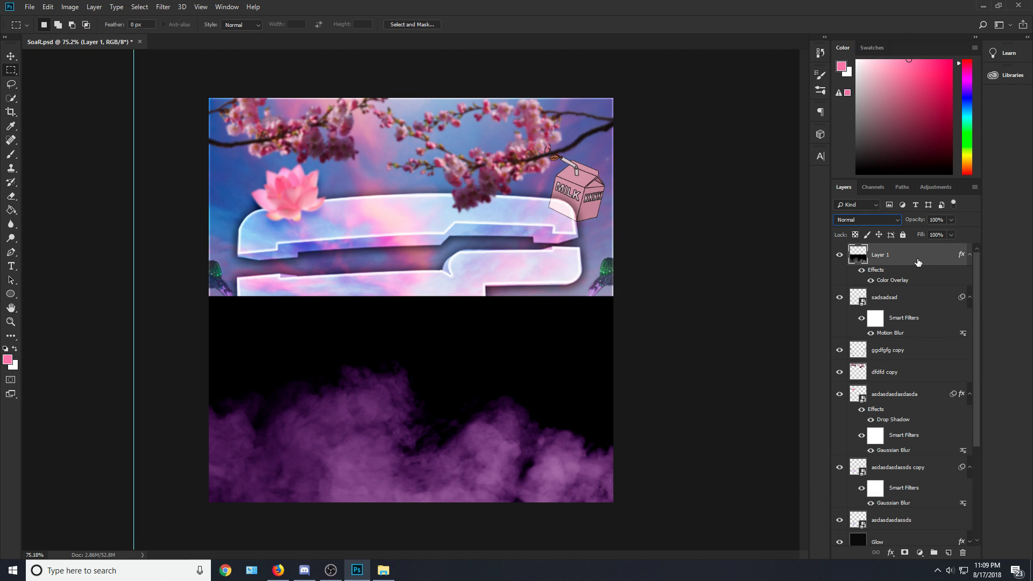
pyautogui.rightClick(918, 259)
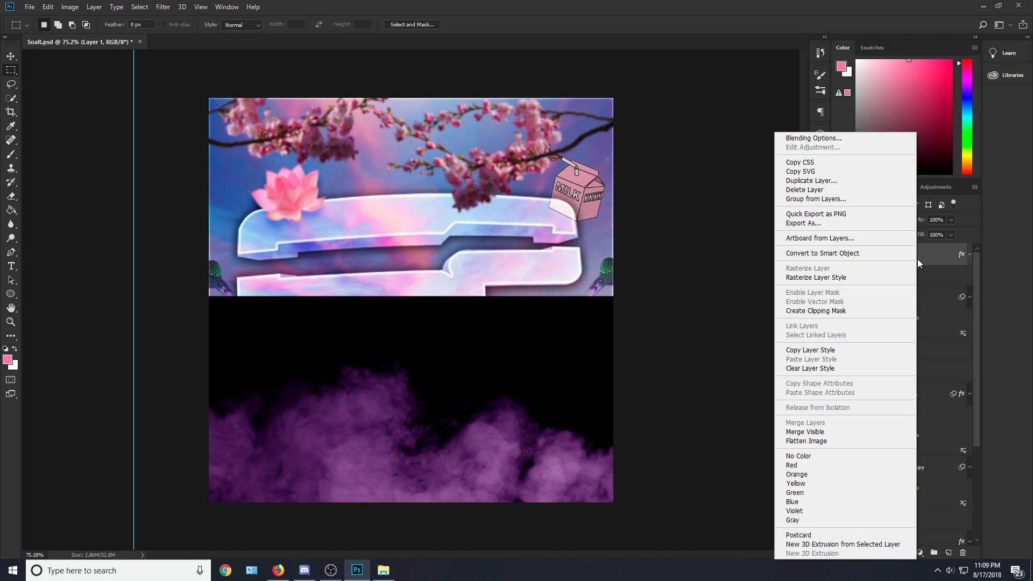
pyautogui.click(875, 278)
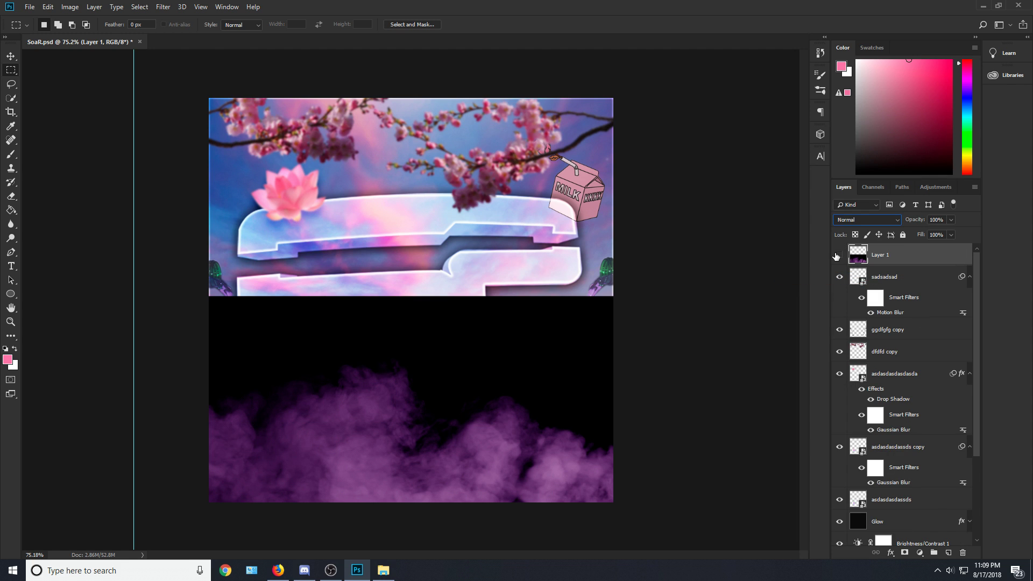
pyautogui.click(868, 221)
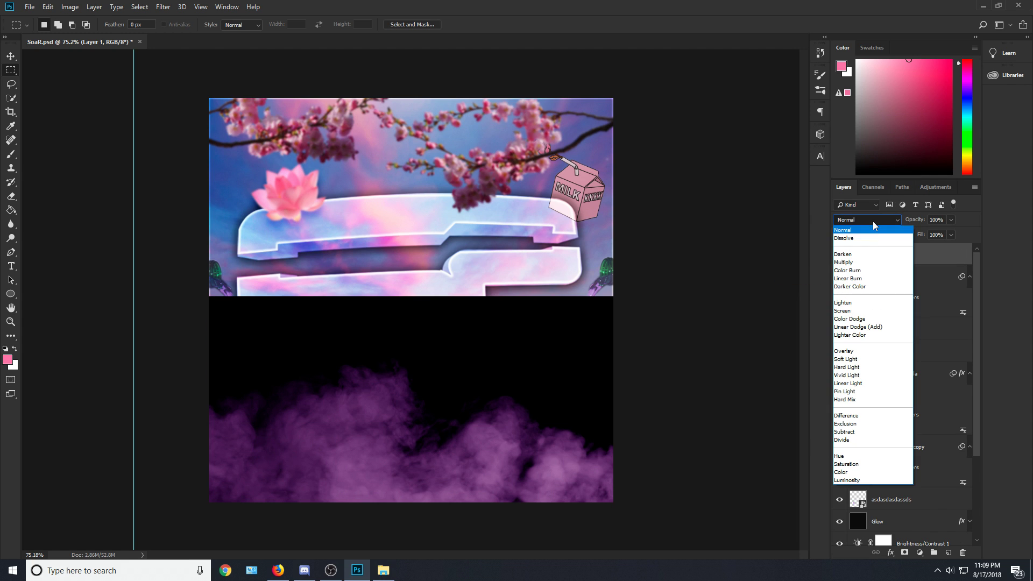
pyautogui.click(871, 312)
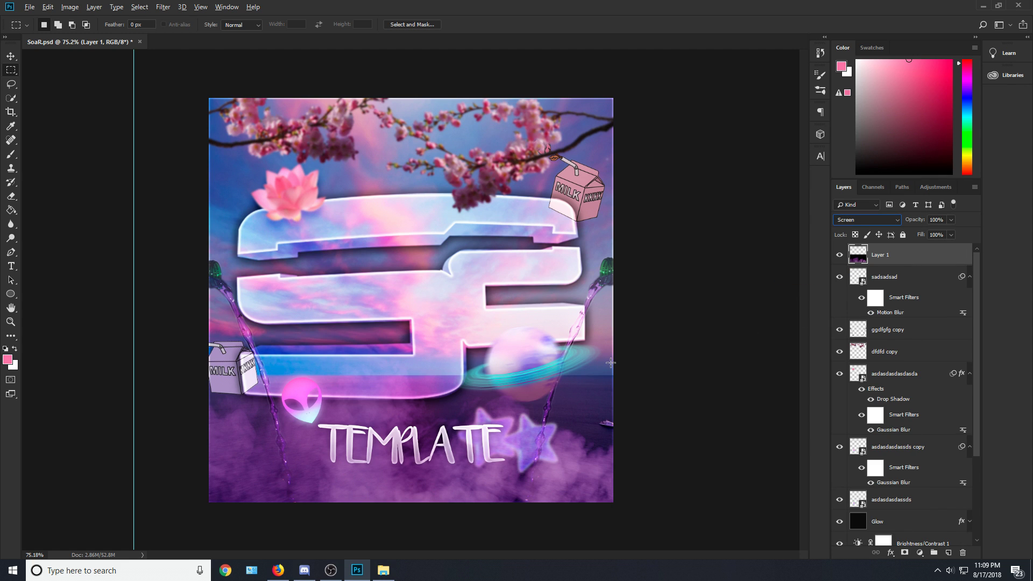
# Apply a Brightness/Contrast adjustment to the smoke layer with brightness about -57 and contrast 100.
pyautogui.click(11, 84)
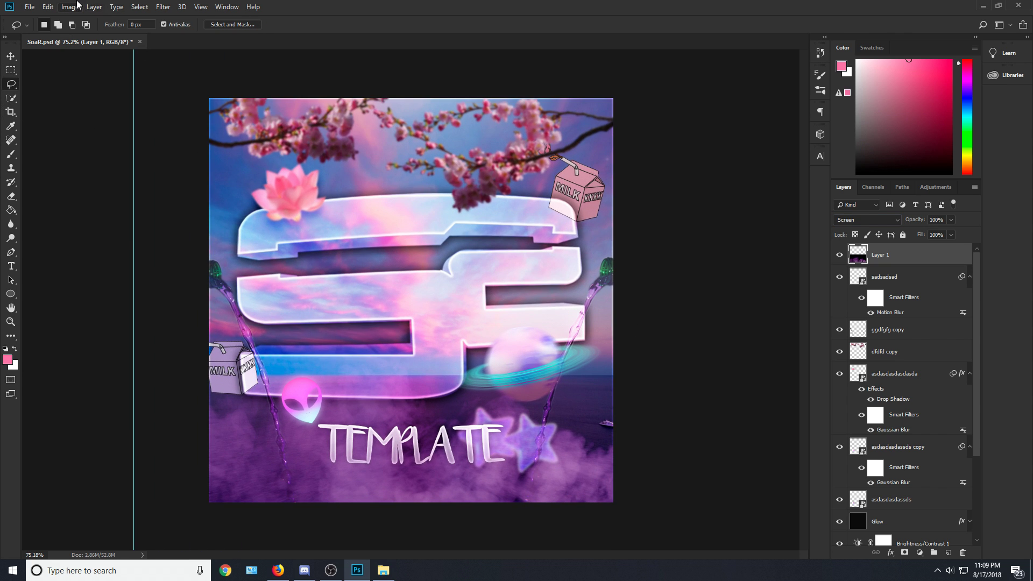
pyautogui.click(77, 6)
pyautogui.moveTo(86, 32)
pyautogui.click(194, 35)
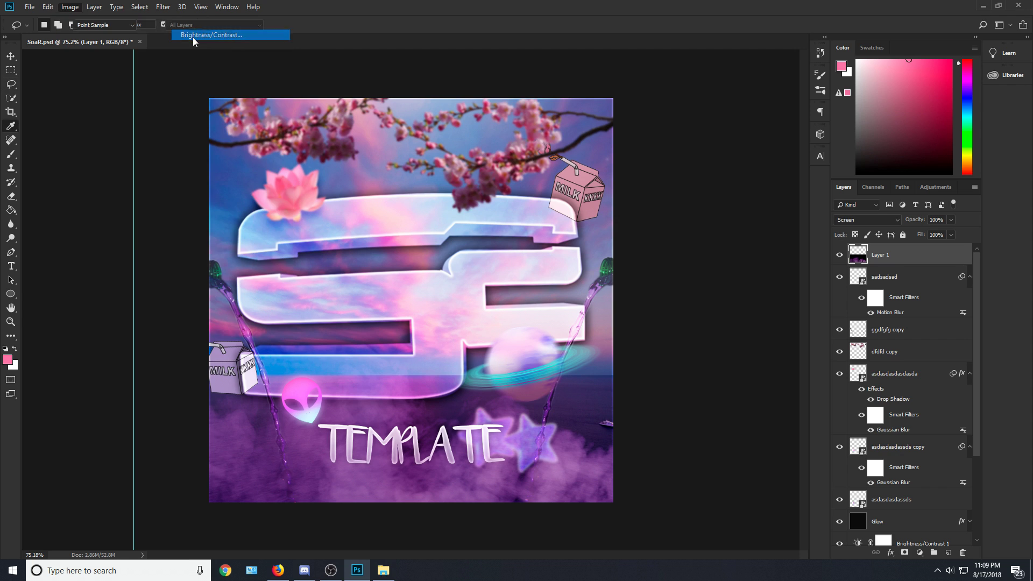
pyautogui.moveTo(794, 402); pyautogui.dragTo(711, 414)
pyautogui.moveTo(814, 430); pyautogui.dragTo(873, 431)
pyautogui.moveTo(741, 403); pyautogui.dragTo(775, 405)
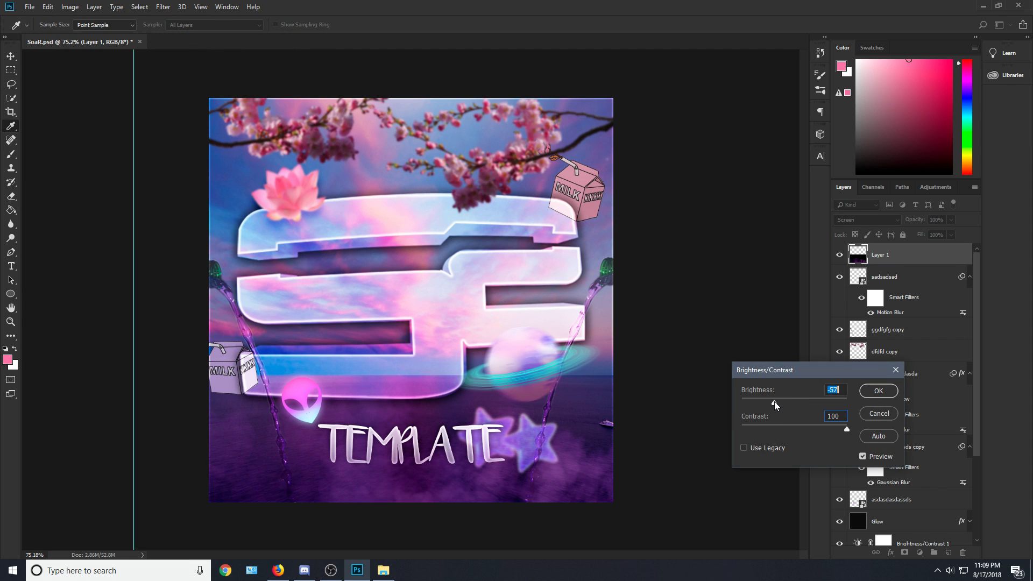
pyautogui.click(878, 391)
pyautogui.scroll(-3, 597, 349)
pyautogui.scroll(2, 597, 349)
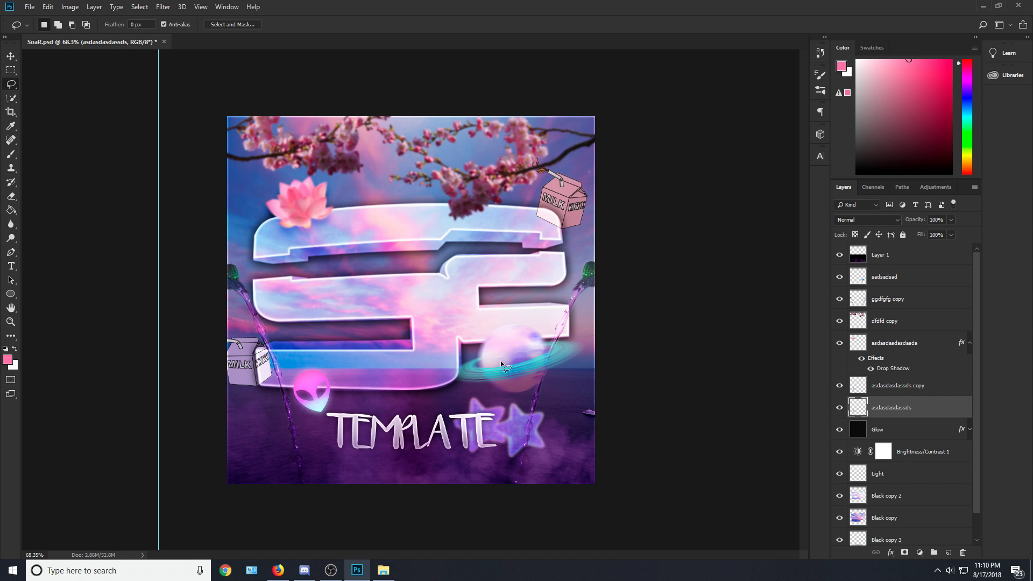
pyautogui.scroll(-1, 933, 543)
pyautogui.click(925, 537)
pyautogui.scroll(1, 914, 484)
pyautogui.scroll(2, 549, 319)
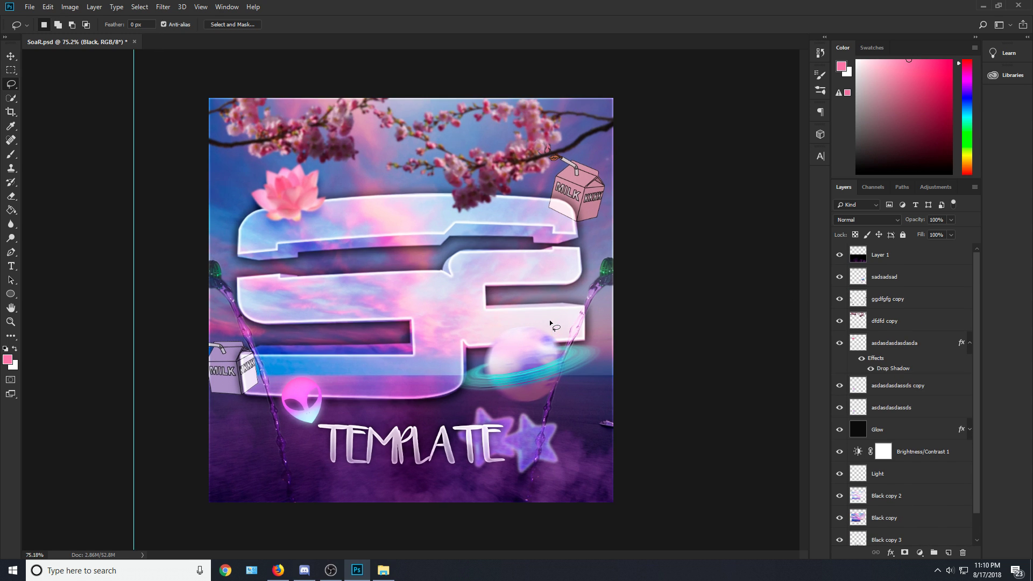
# Select all layers from Layer 1 down to Black and duplicate them within SoaR.psd.
pyautogui.click(871, 256)
pyautogui.scroll(-1, 871, 258)
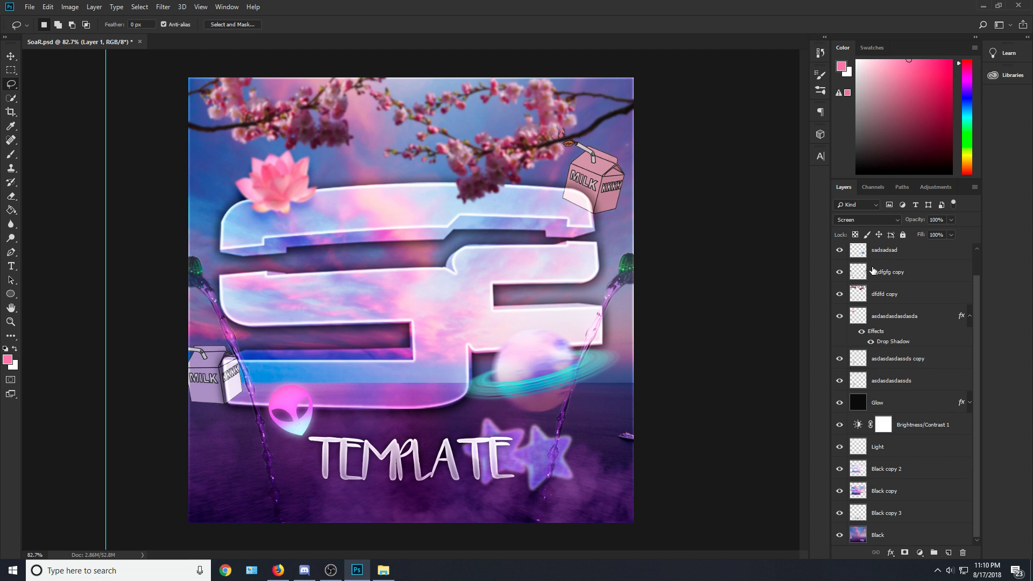
pyautogui.scroll(1, 894, 535)
pyautogui.scroll(-1, 891, 317)
pyautogui.scroll(1, 882, 301)
pyautogui.scroll(-1, 918, 425)
pyautogui.keyDown('shift'); pyautogui.click(897, 544); pyautogui.keyUp('shift')
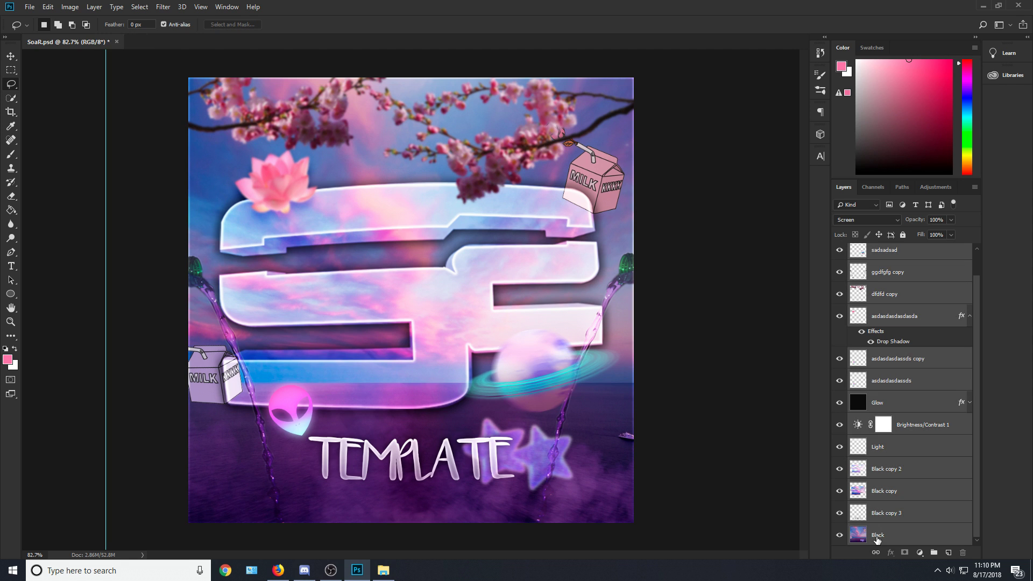
pyautogui.scroll(1, 909, 487)
pyautogui.rightClick(877, 288)
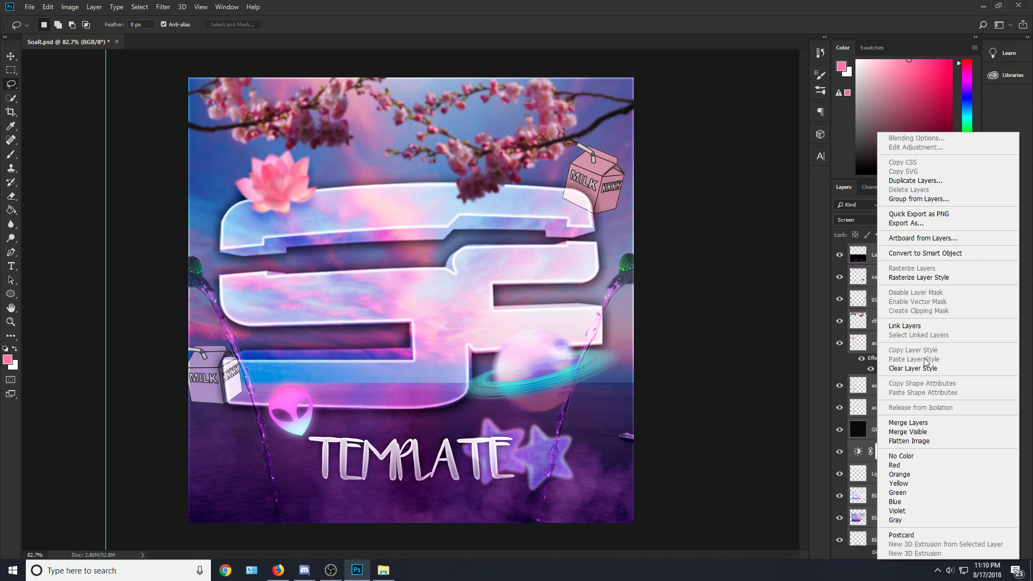
pyautogui.click(965, 181)
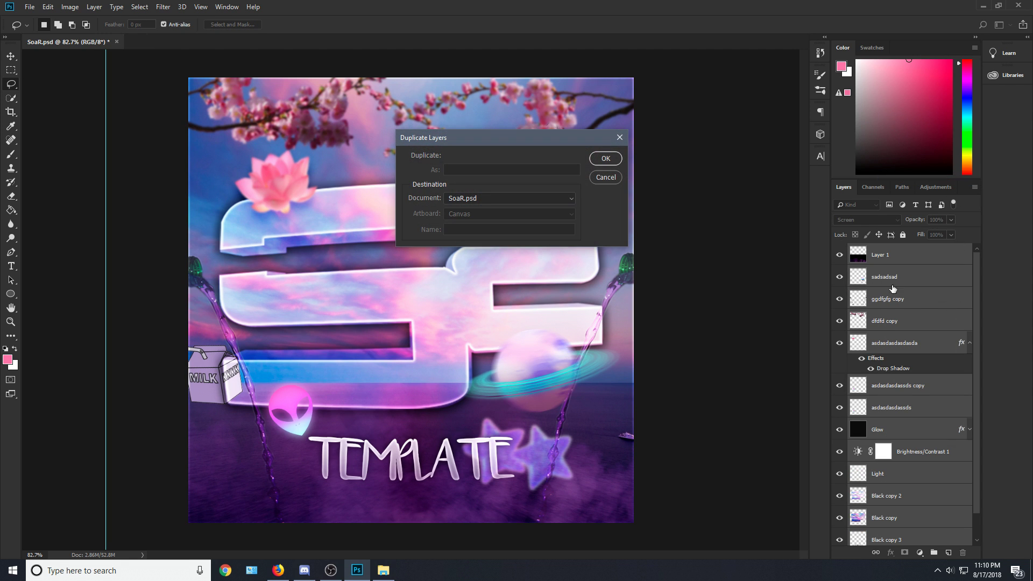
pyautogui.click(603, 170)
# Merge the duplicated layers into one layer above the originals.
pyautogui.scroll(-3, 937, 375)
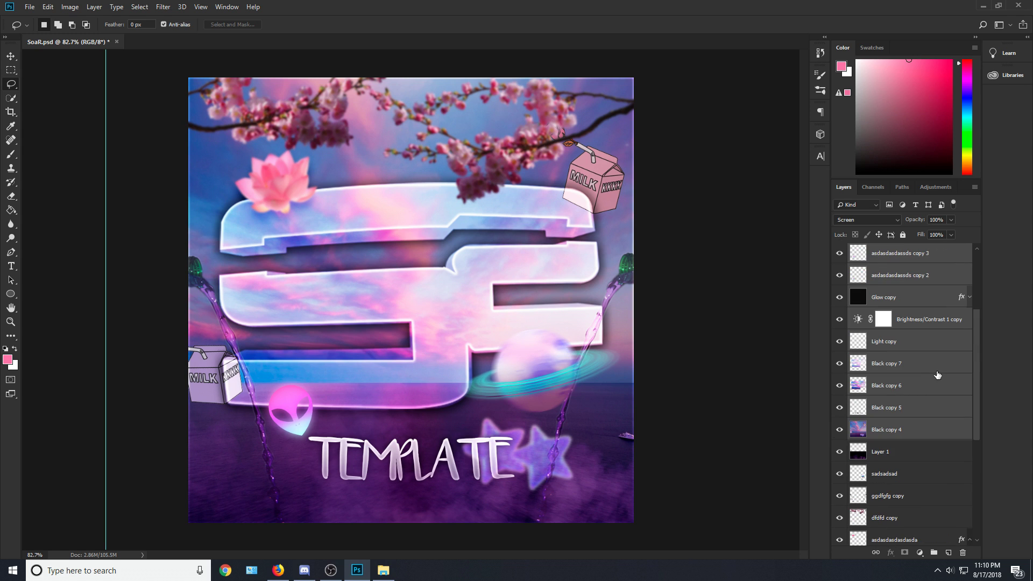
pyautogui.rightClick(891, 366)
pyautogui.click(936, 423)
pyautogui.scroll(2, 909, 345)
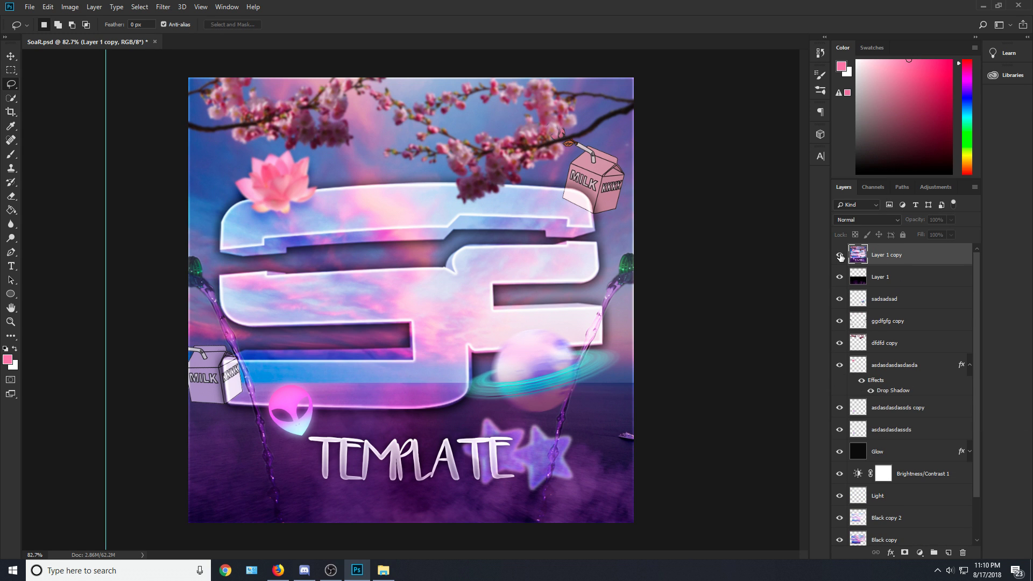
pyautogui.scroll(-2, 900, 279)
pyautogui.scroll(2, 905, 293)
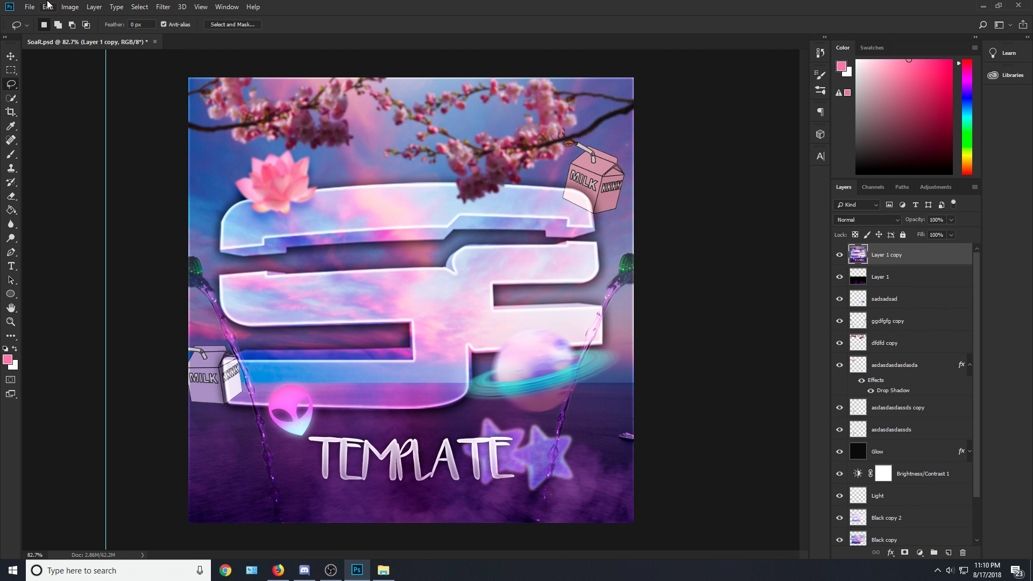
# Start saving a copy of the artwork with the Desktop as destination and JPEG as file format.
pyautogui.click(29, 6)
pyautogui.click(69, 129)
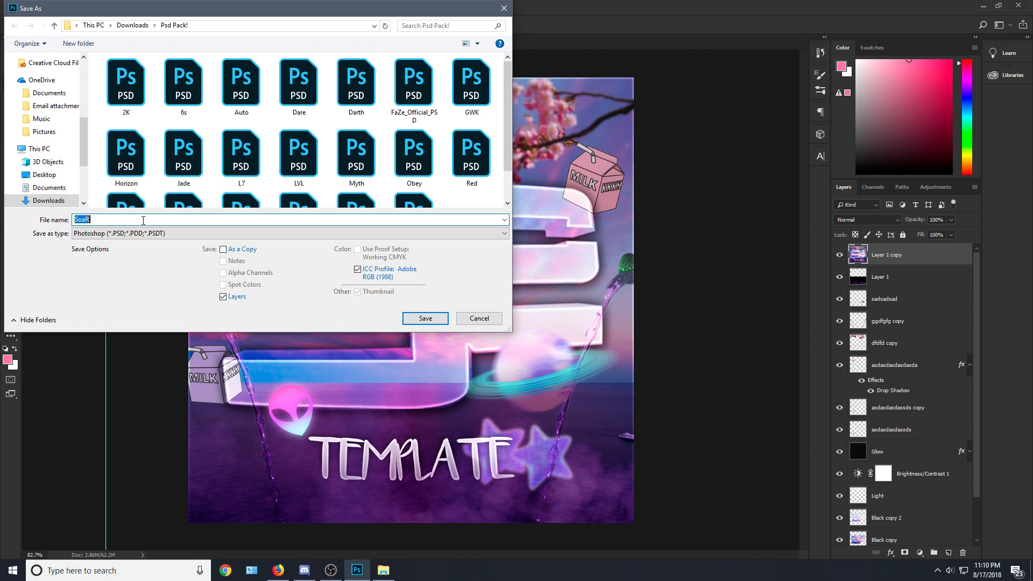
pyautogui.click(32, 175)
pyautogui.click(145, 234)
pyautogui.click(118, 299)
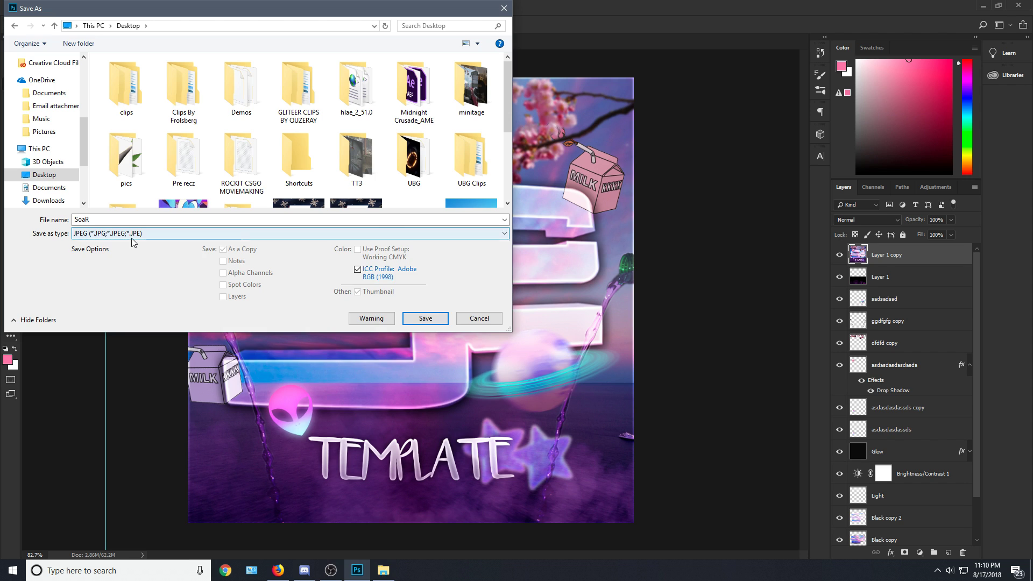
pyautogui.click(130, 236)
pyautogui.click(122, 317)
# Name the JPEG asdasdsadascsacxzcsadasdasdqwrdferswfvczxv and save it at quality 12 (Maximum).
pyautogui.doubleClick(82, 220)
pyautogui.write('asdasdsadascsacxzcsadasdasdqwrdferswfvczxv')
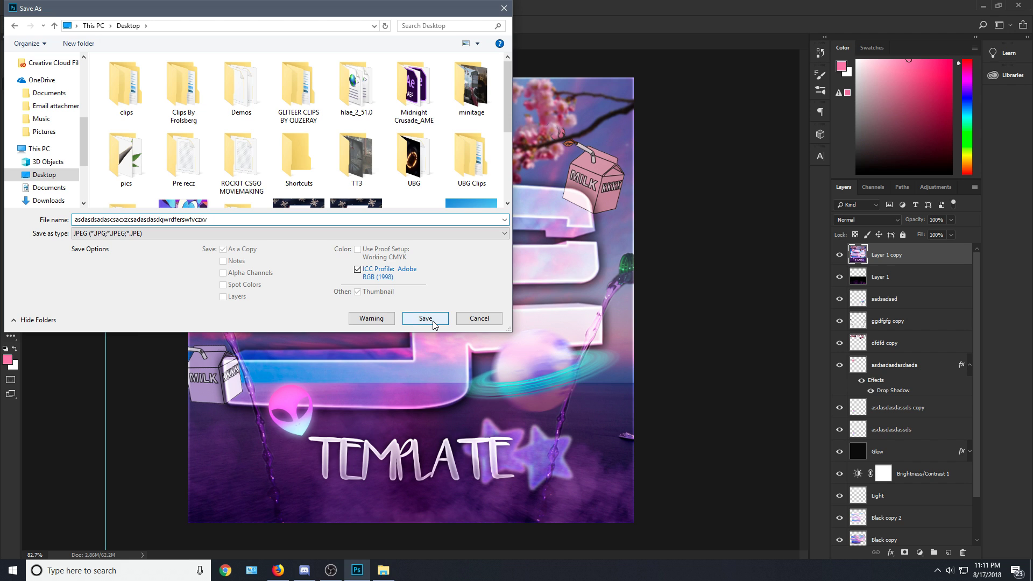
pyautogui.click(432, 319)
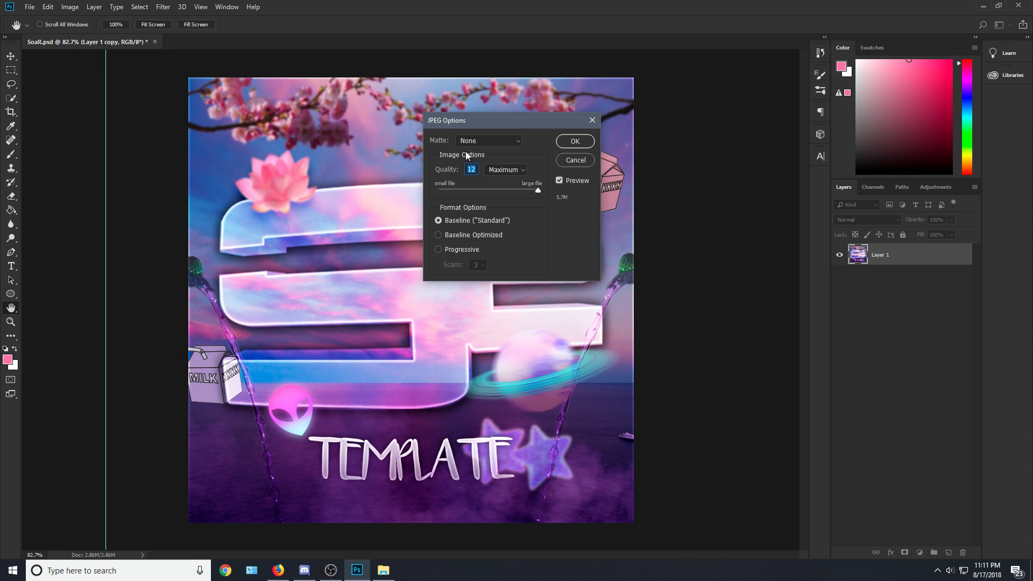
pyautogui.click(575, 144)
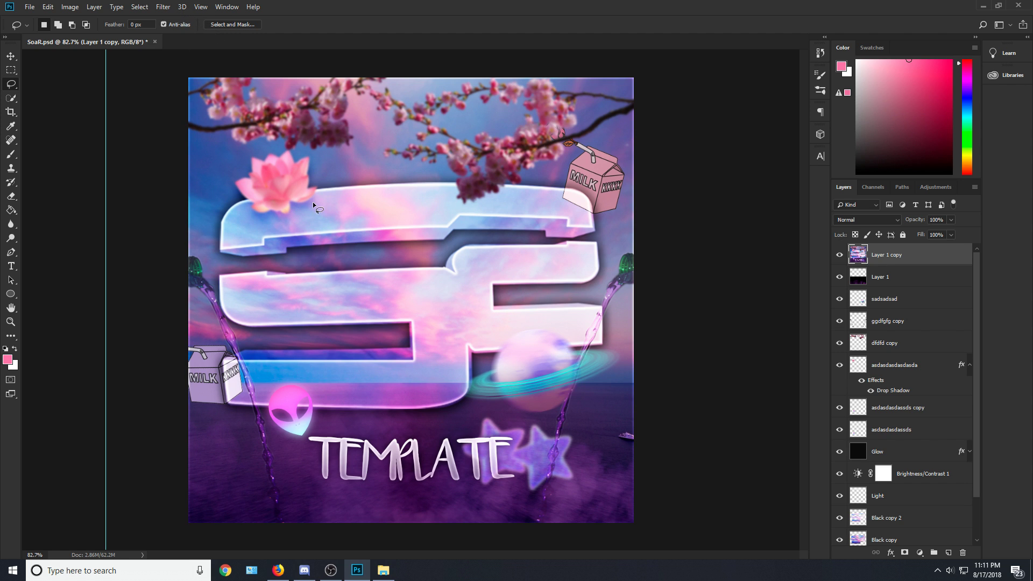
# Launch the Magic Bullet PhotoLooks filter on the merged Layer 1 copy.
pyautogui.click(164, 7)
pyautogui.click(164, 7)
pyautogui.click(163, 7)
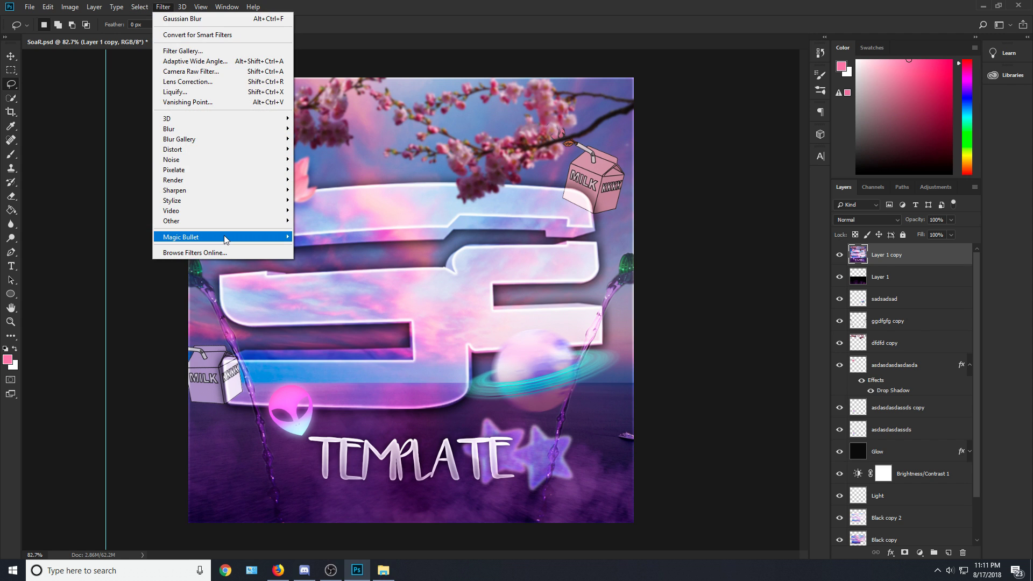
pyautogui.moveTo(279, 236)
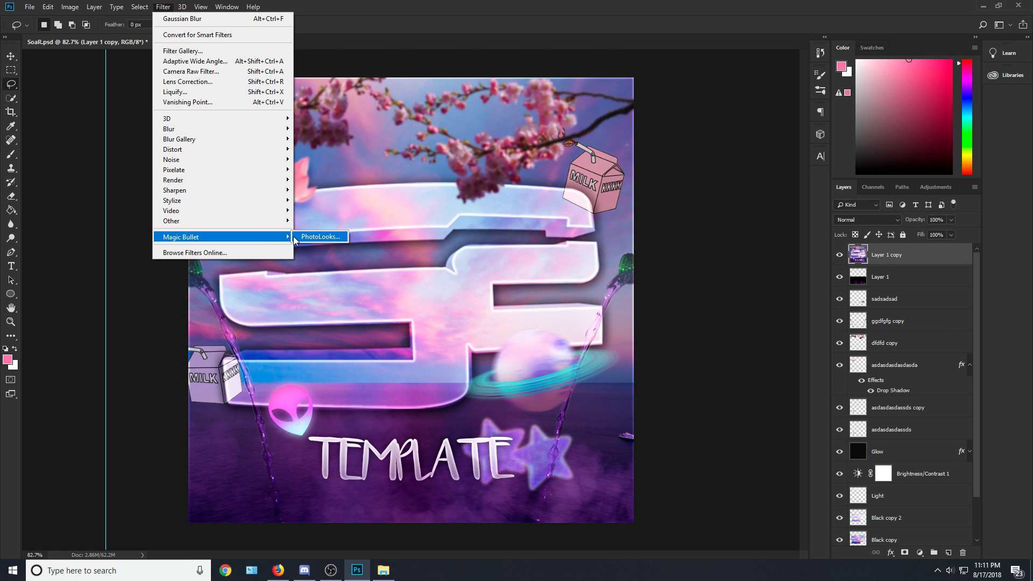
pyautogui.click(326, 242)
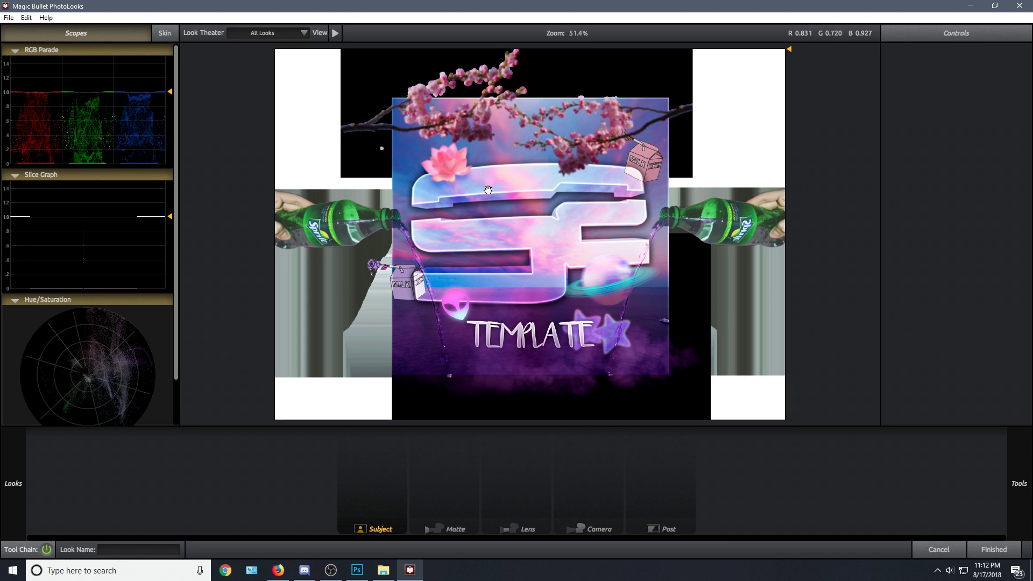
# Open the exported JPEG asdasdsadascsacxzcsadasdasdqwrdferswfvczxv from the Desktop as the image to grade.
pyautogui.click(9, 17)
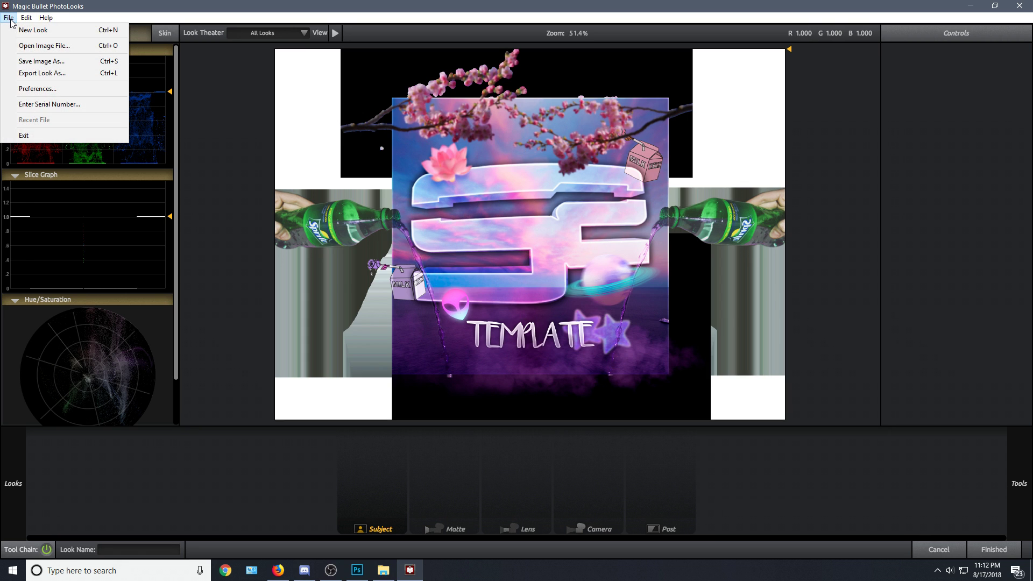
pyautogui.click(47, 47)
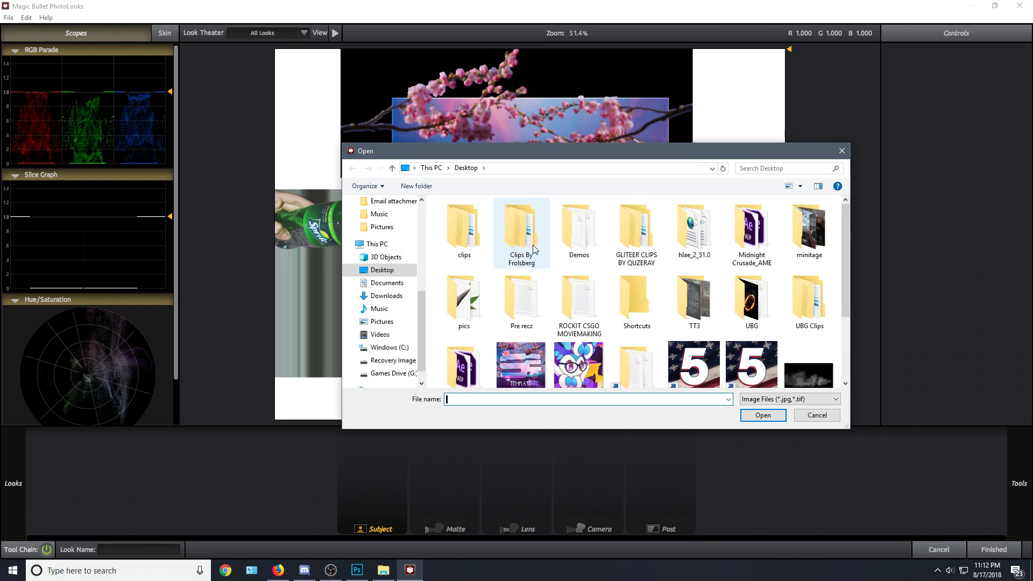
pyautogui.scroll(-1, 846, 292)
pyautogui.click(521, 323)
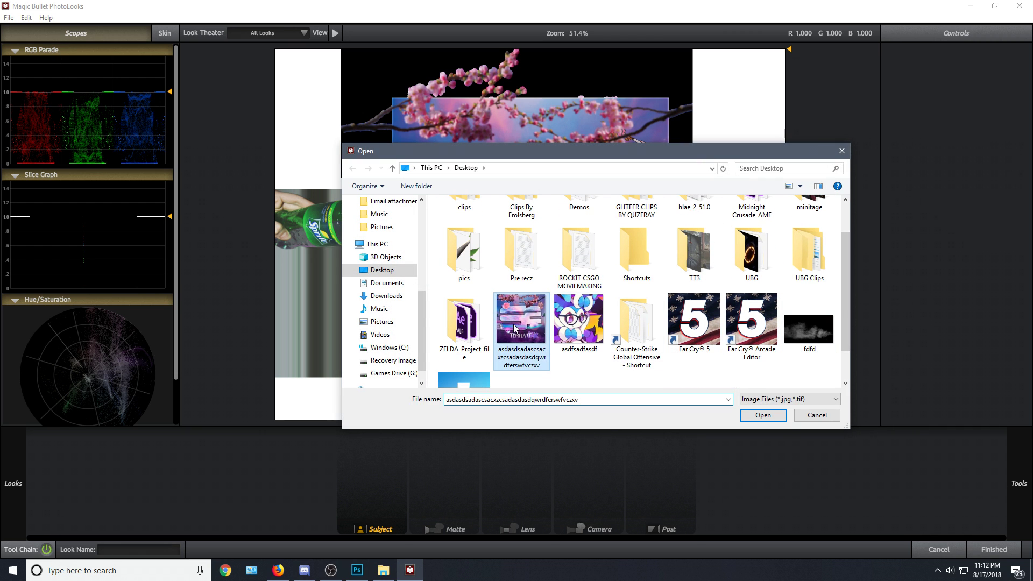
pyautogui.click(773, 417)
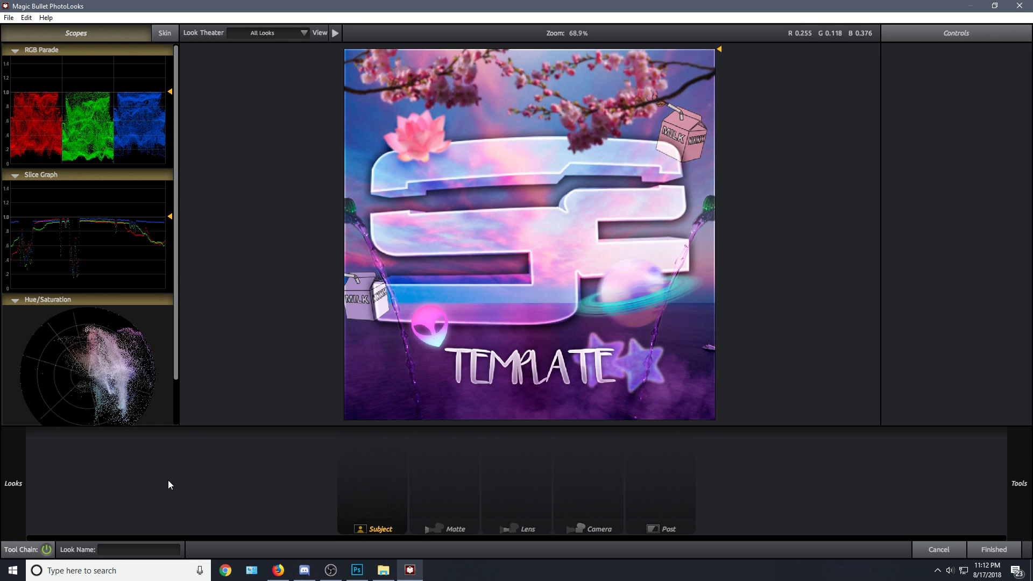
# Apply a preset look and toggle its Pop, Diffusion, Anamorphic Flare, Lens Distortion and Haze/Flare tools to preview their effects.
pyautogui.moveTo(13, 483)
pyautogui.click(112, 118)
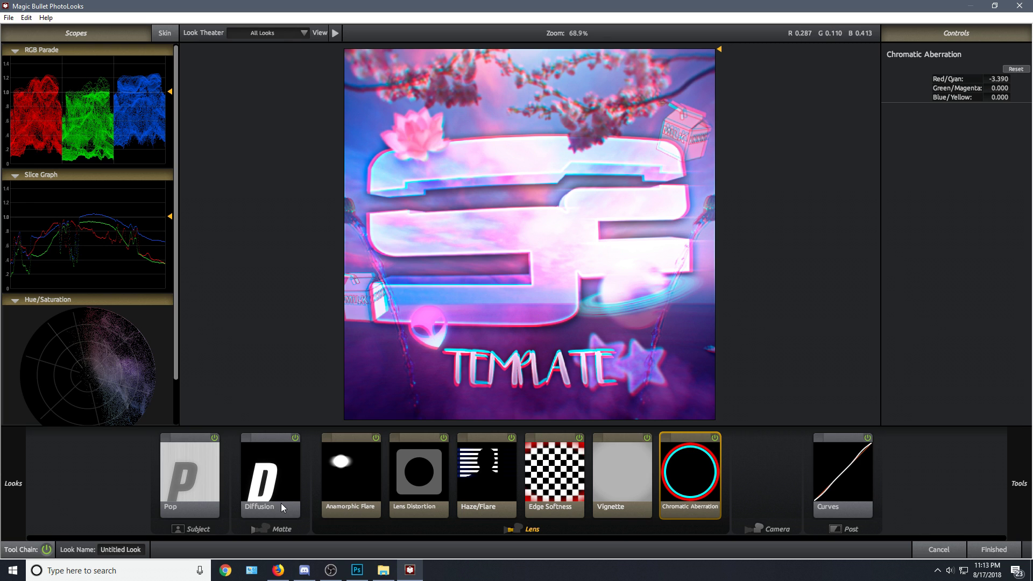
pyautogui.click(215, 441)
pyautogui.click(295, 441)
pyautogui.click(366, 455)
pyautogui.click(377, 437)
pyautogui.click(377, 437)
pyautogui.click(414, 445)
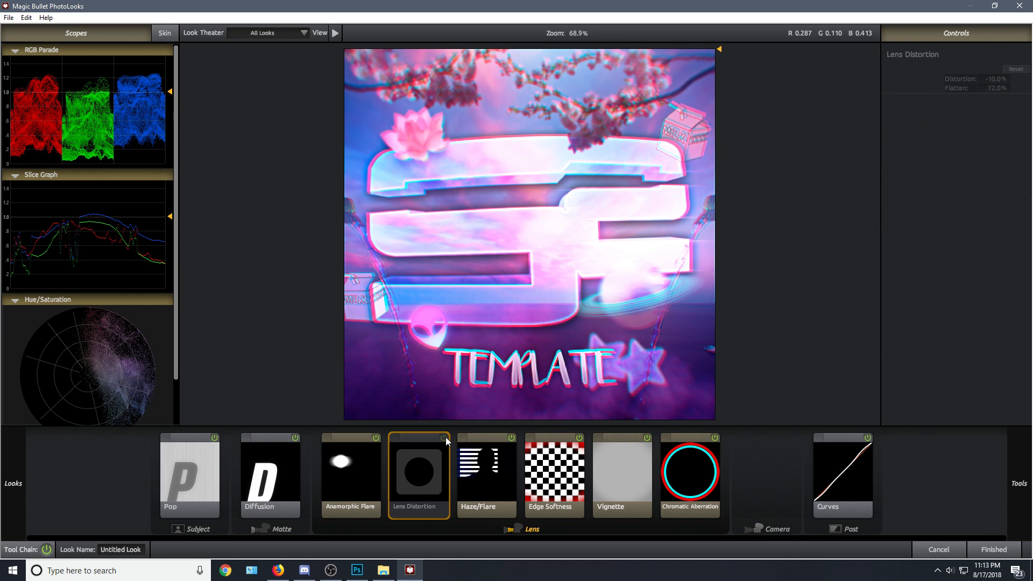
pyautogui.click(511, 438)
pyautogui.click(511, 438)
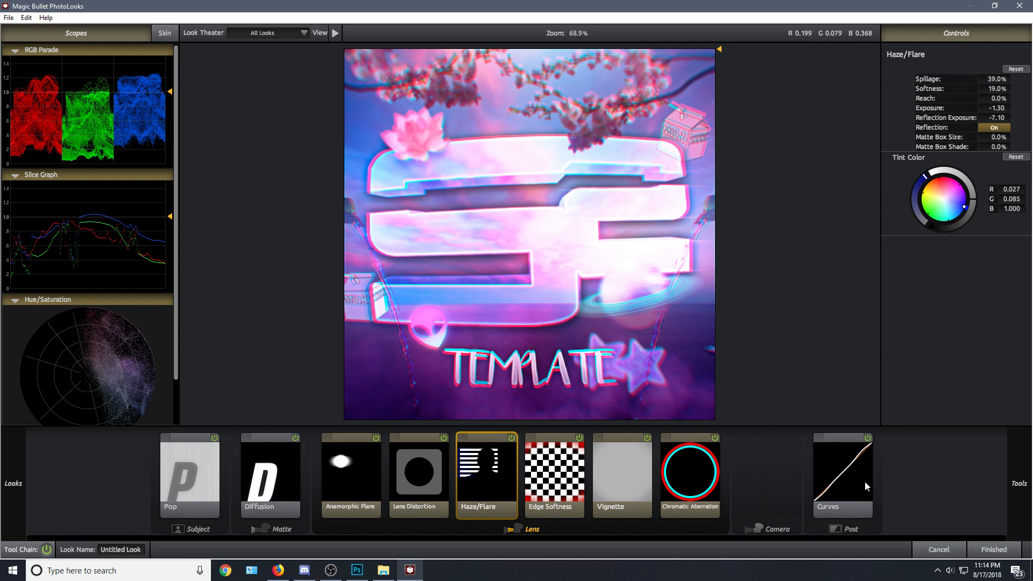
# Delete every tool of the applied look from the tool chain, starting with Curves.
pyautogui.click(851, 482)
pyautogui.press('Delete')
pyautogui.press('Delete')
pyautogui.press('Delete')
pyautogui.press('Delete')
pyautogui.press('Delete')
pyautogui.press('Delete')
pyautogui.press('Delete')
pyautogui.press('Delete')
pyautogui.press('Delete')
pyautogui.press('Delete')
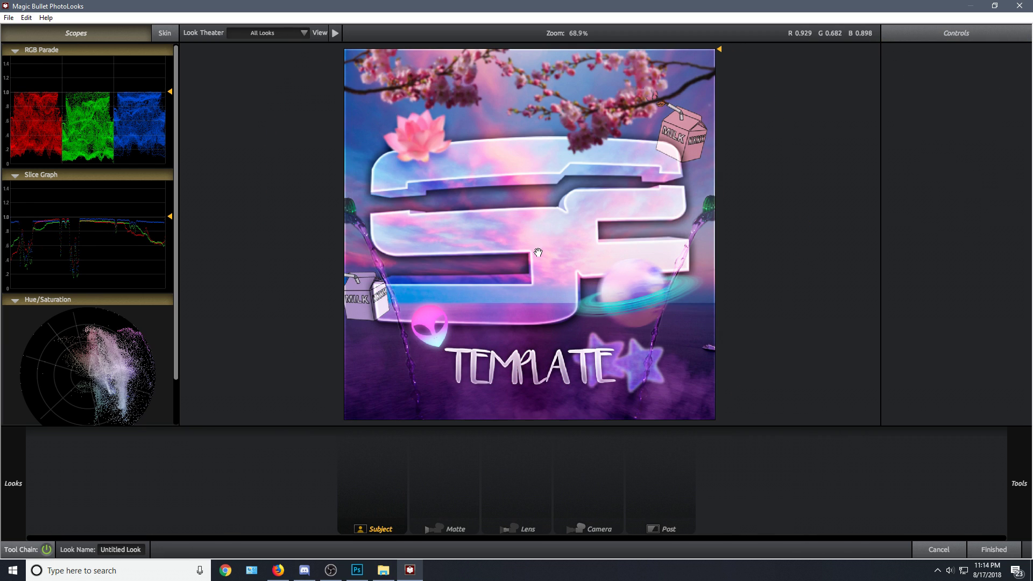
# Add the Pop tool to the Subject stage with Pop at +33%, and compare the image with and without it.
pyautogui.moveTo(1019, 483)
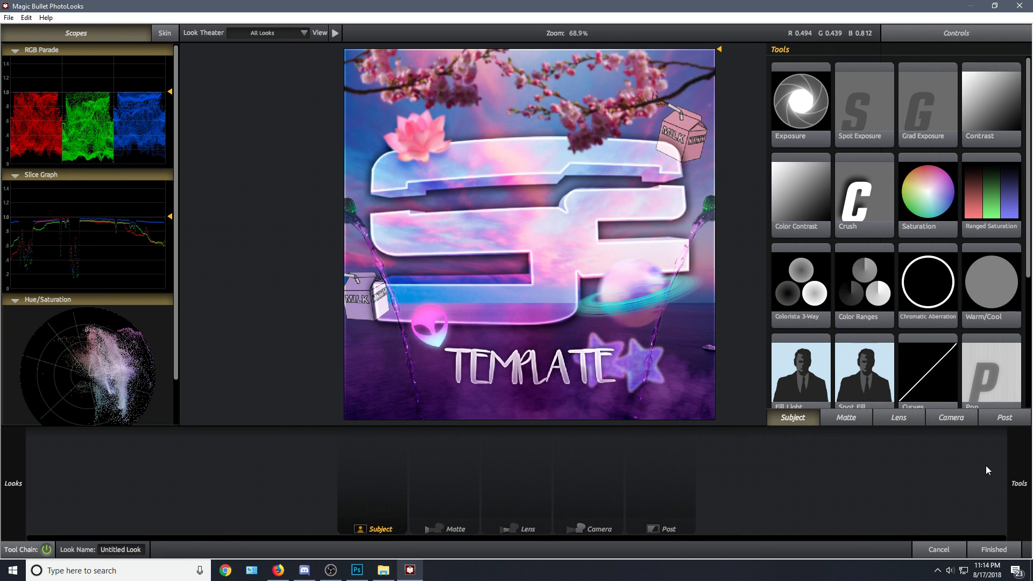
pyautogui.scroll(-3, 892, 271)
pyautogui.moveTo(992, 215); pyautogui.dragTo(376, 484)
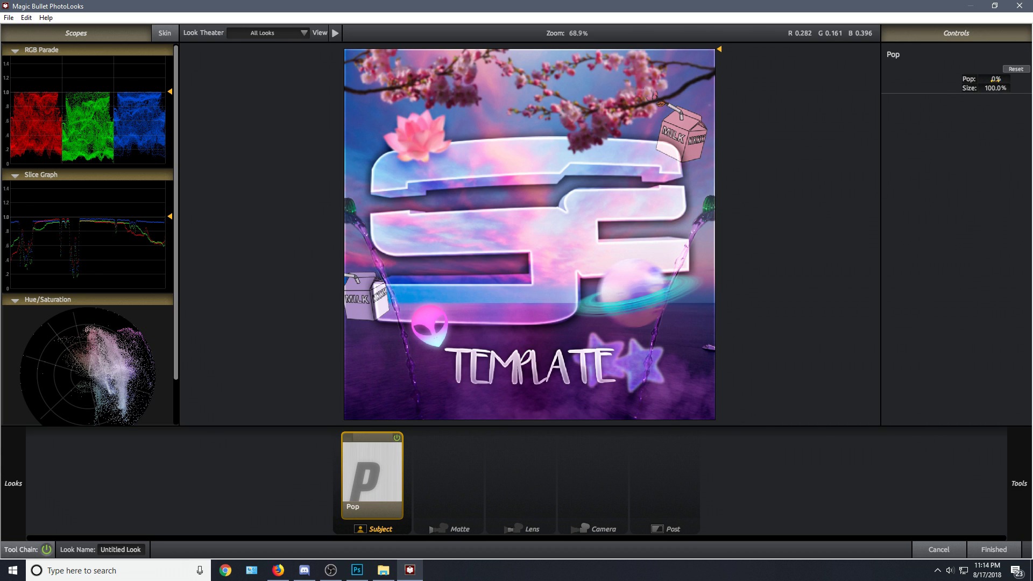
pyautogui.moveTo(994, 79); pyautogui.dragTo(1011, 79)
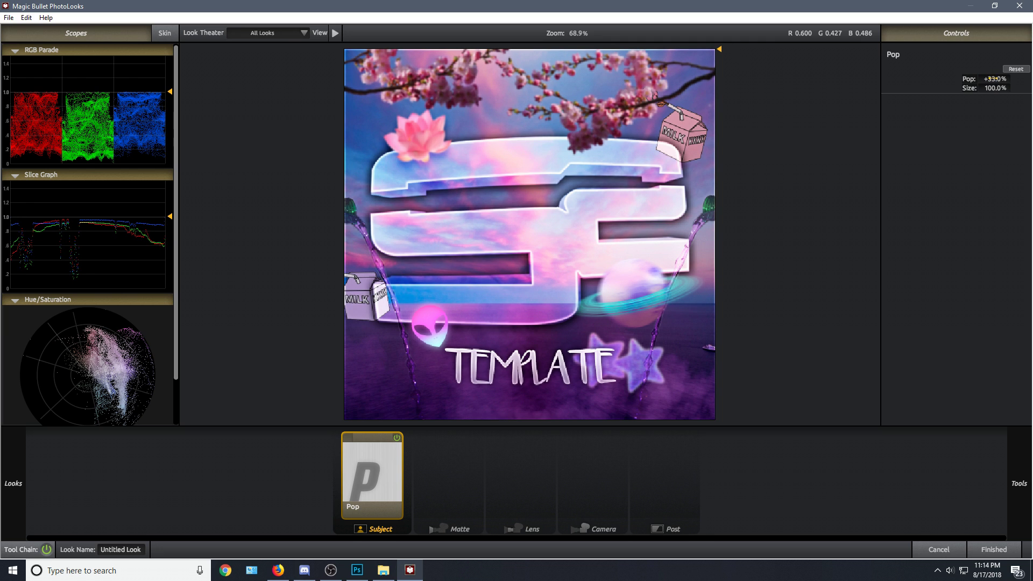
pyautogui.click(397, 438)
pyautogui.click(397, 438)
pyautogui.click(397, 438)
pyautogui.click(397, 438)
pyautogui.click(397, 439)
pyautogui.click(397, 439)
pyautogui.click(397, 439)
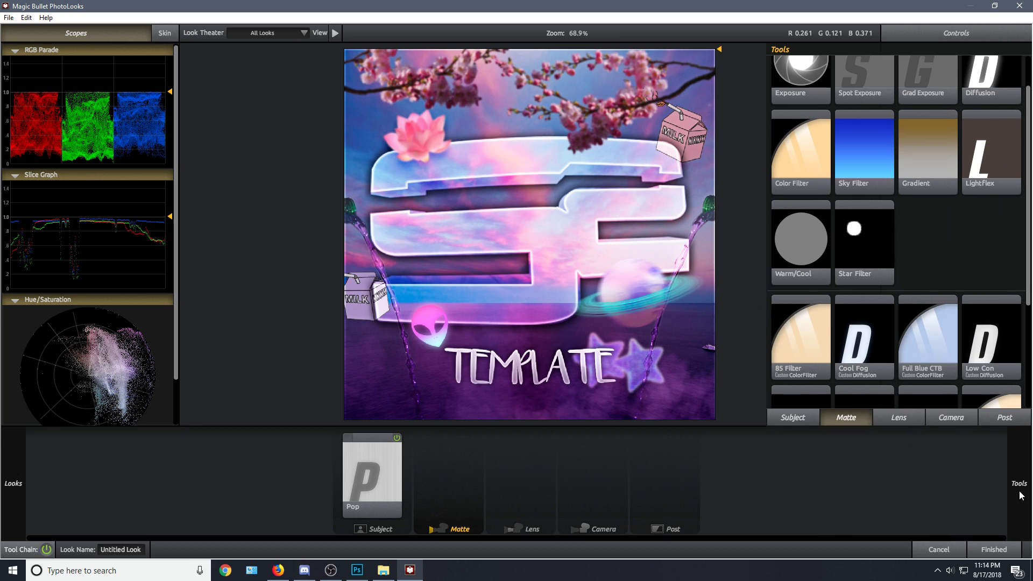
# Add Diffusion to the Matte stage with size 39.14%, grade 2.82 and highlight bias -1.146.
pyautogui.moveTo(983, 83); pyautogui.dragTo(437, 492)
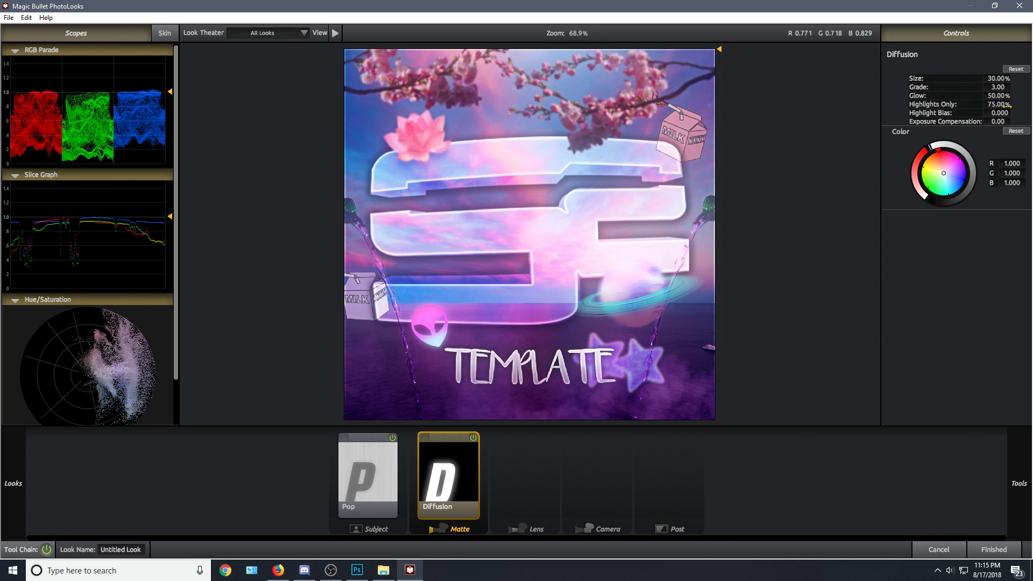
pyautogui.moveTo(1000, 113); pyautogui.dragTo(966, 113)
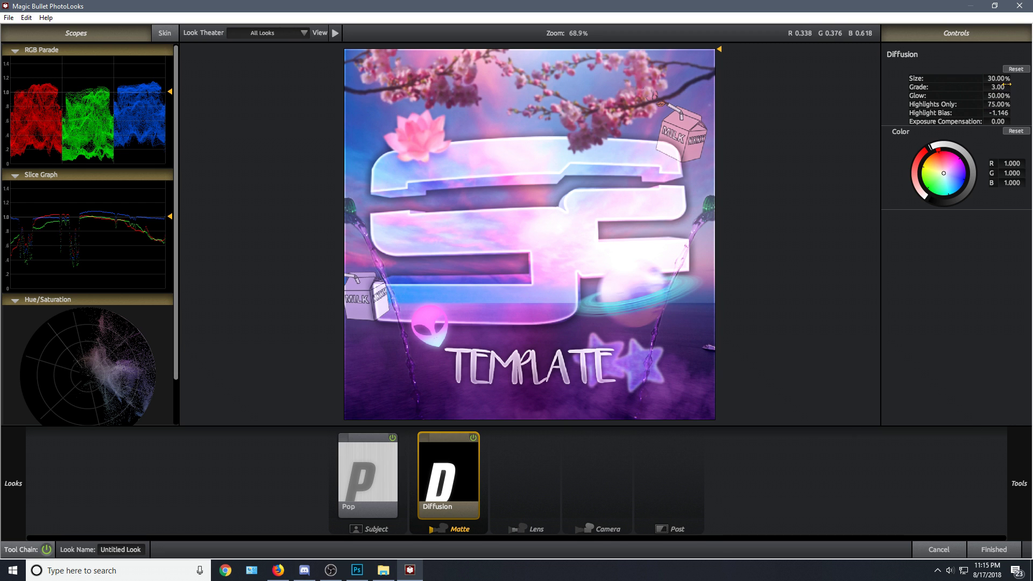
pyautogui.moveTo(998, 78)
pyautogui.mouseDown()
pyautogui.moveTo(981, 78)
pyautogui.moveTo(998, 87)
pyautogui.mouseUp()
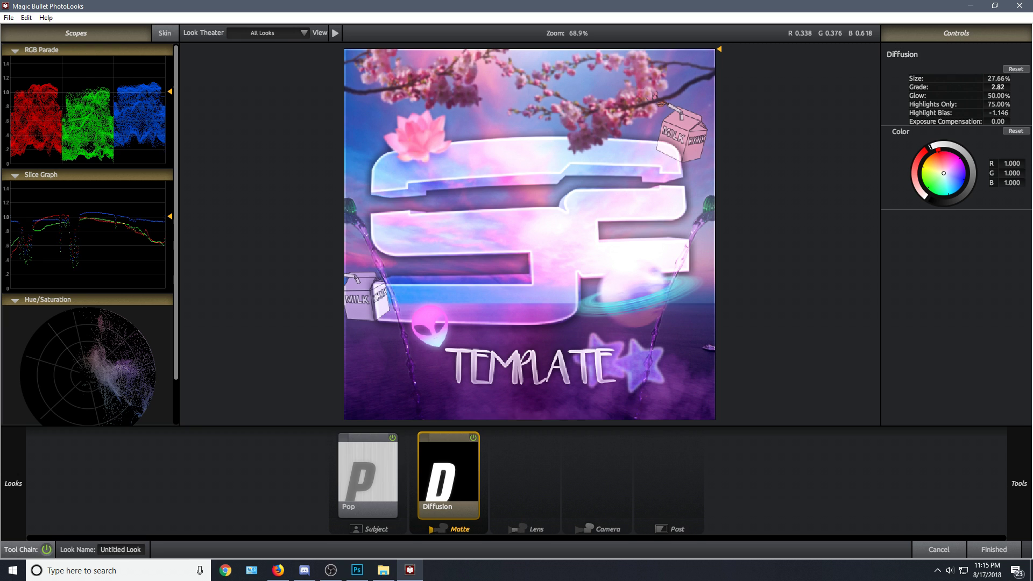
pyautogui.moveTo(998, 79); pyautogui.dragTo(1002, 78)
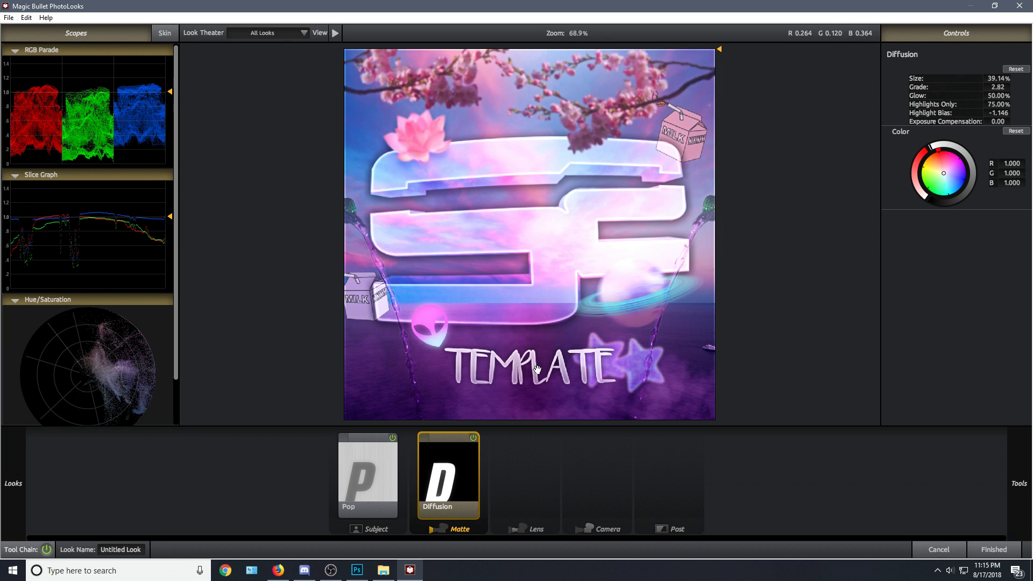
# Add Haze/Flare to the Lens stage and tint it deep blue (R 0.027, G 0.241, B 1.000).
pyautogui.click(512, 452)
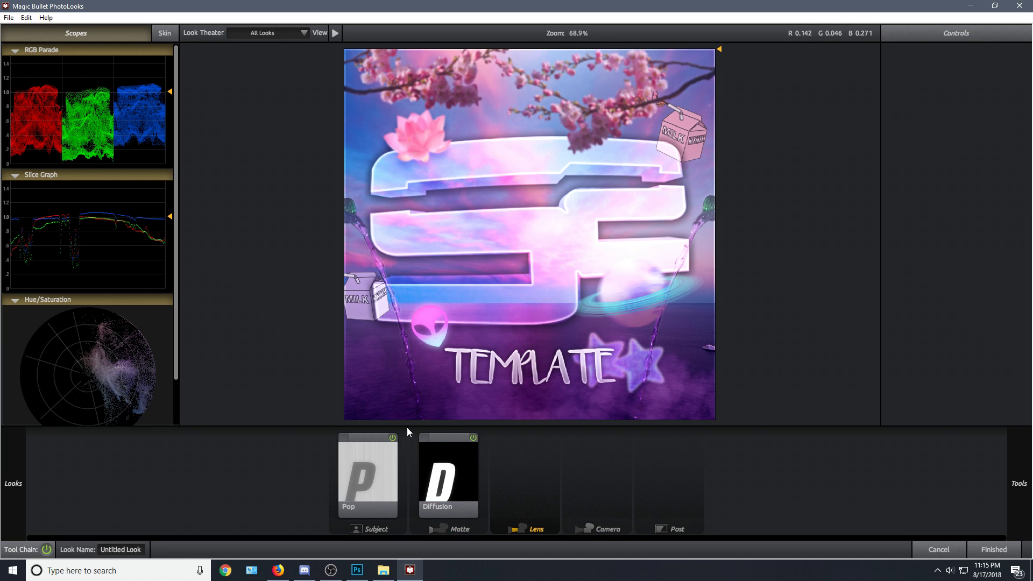
pyautogui.moveTo(1018, 472)
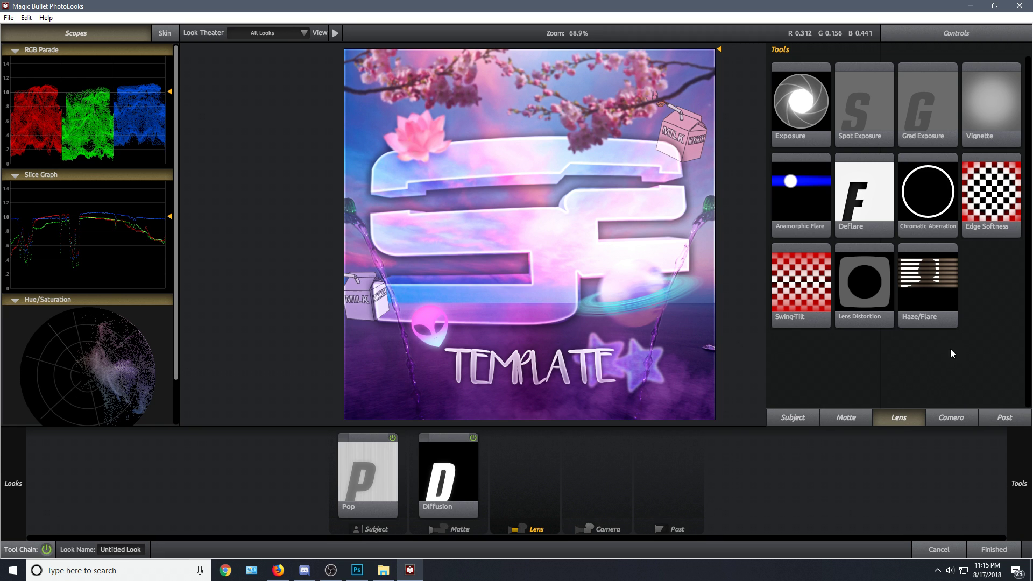
pyautogui.moveTo(901, 281); pyautogui.dragTo(523, 465)
pyautogui.moveTo(936, 208); pyautogui.dragTo(959, 207)
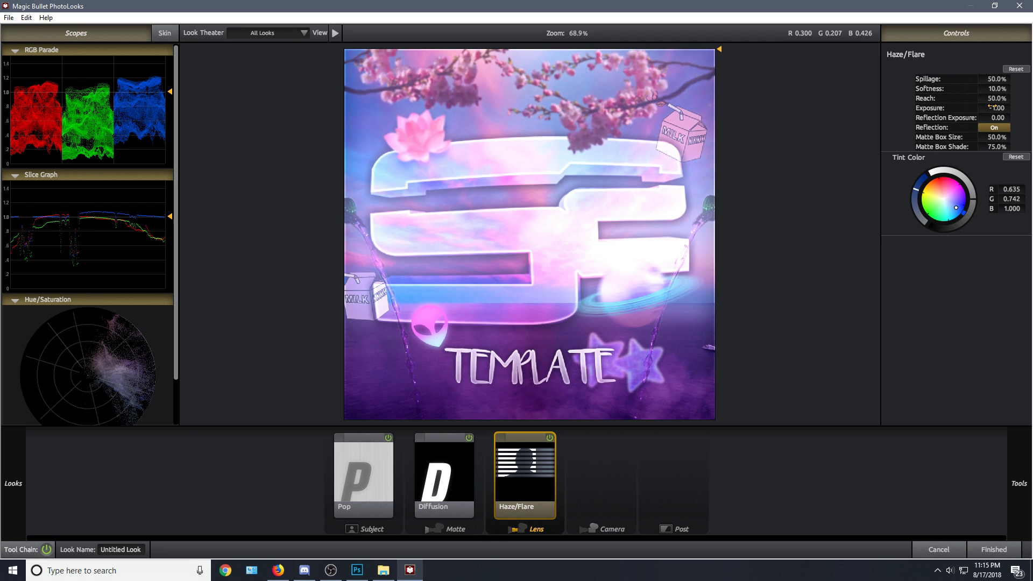
pyautogui.moveTo(971, 209); pyautogui.dragTo(978, 212)
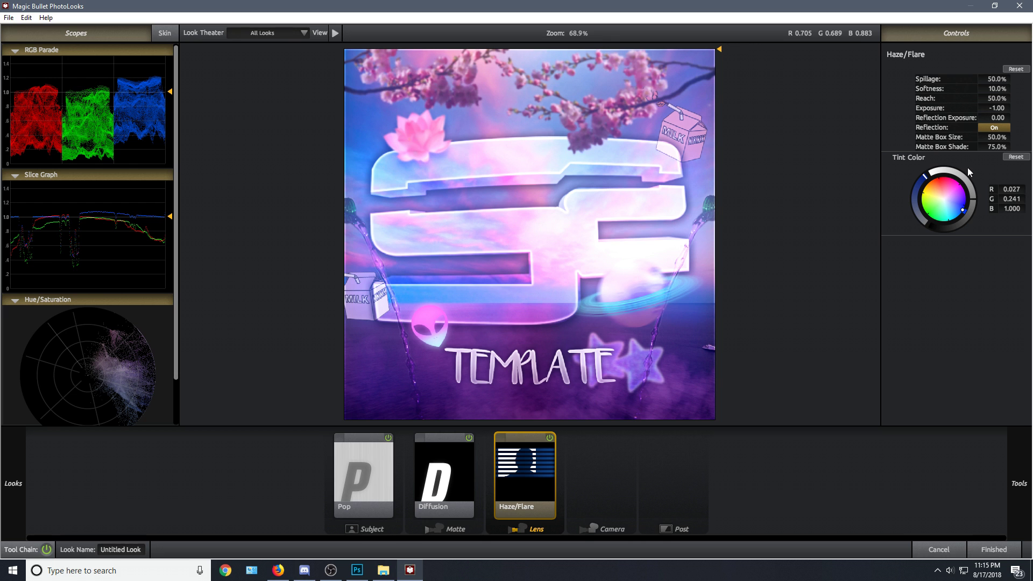
# Set the Haze/Flare spillage to 25%, softness to 100%, reach to 6% and matte box size to 100%.
pyautogui.moveTo(1003, 78)
pyautogui.mouseDown()
pyautogui.moveTo(976, 78)
pyautogui.moveTo(1029, 78)
pyautogui.moveTo(984, 79)
pyautogui.mouseUp()
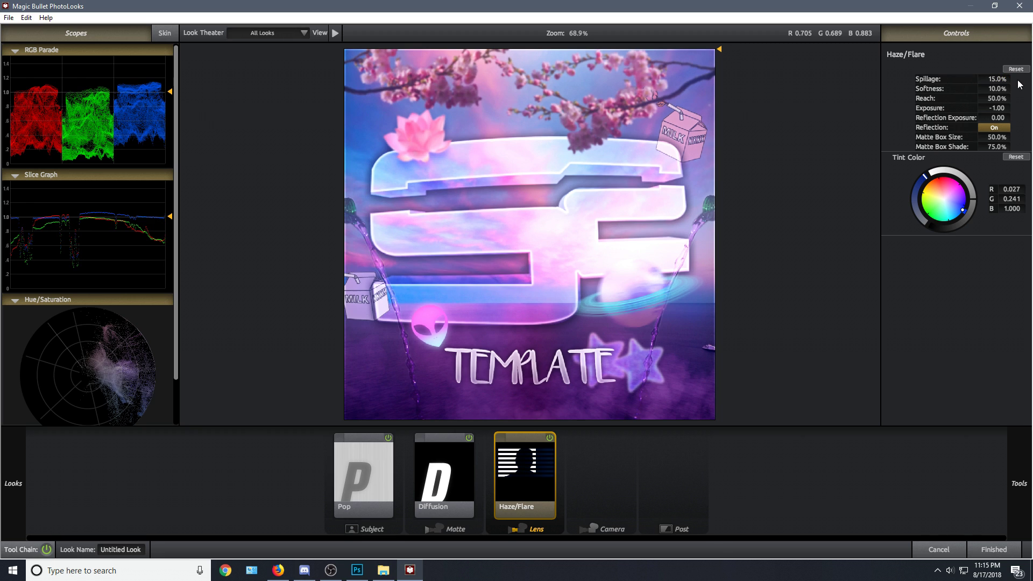
pyautogui.moveTo(997, 89)
pyautogui.mouseDown()
pyautogui.moveTo(1030, 89)
pyautogui.moveTo(1004, 90)
pyautogui.mouseUp()
pyautogui.moveTo(997, 136); pyautogui.dragTo(1014, 136)
pyautogui.moveTo(996, 98)
pyautogui.mouseDown()
pyautogui.moveTo(1009, 98)
pyautogui.moveTo(999, 99)
pyautogui.moveTo(1006, 81)
pyautogui.moveTo(990, 99)
pyautogui.mouseUp()
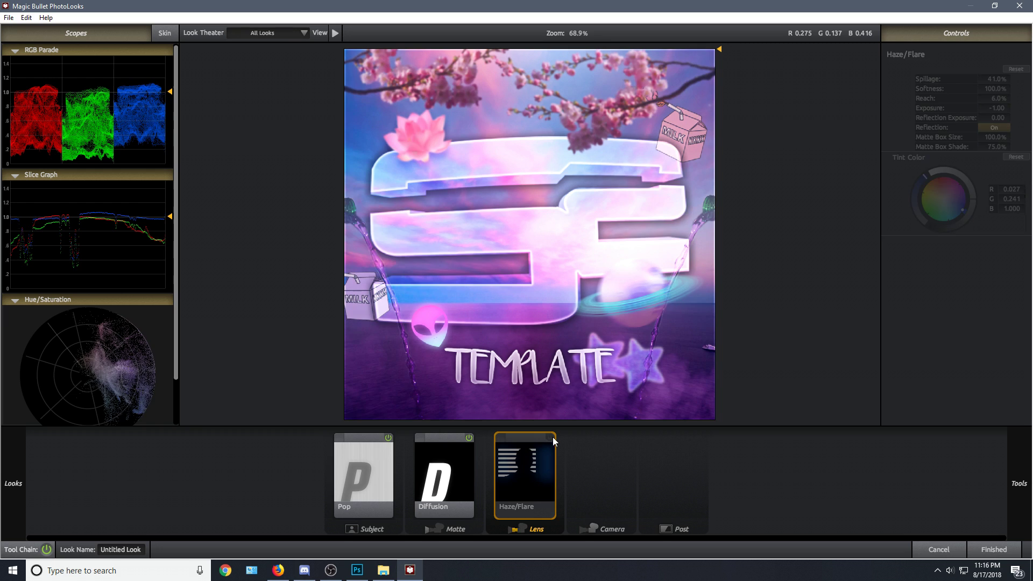
pyautogui.moveTo(997, 79); pyautogui.dragTo(990, 79)
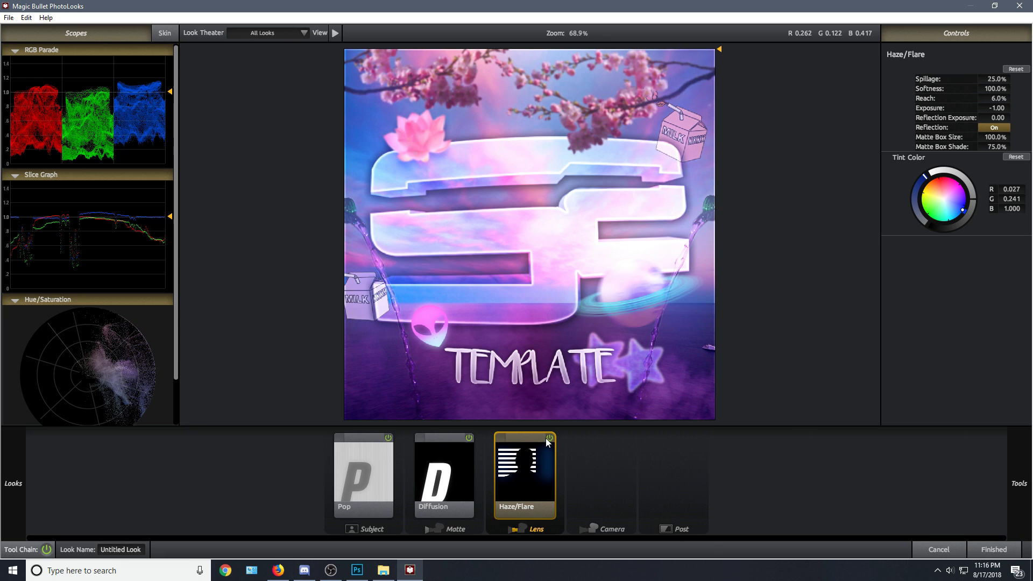
# Add Edge Softness to the Lens stage with blur size 1.02% and spread 0.261, and compare it on and off.
pyautogui.moveTo(1018, 472)
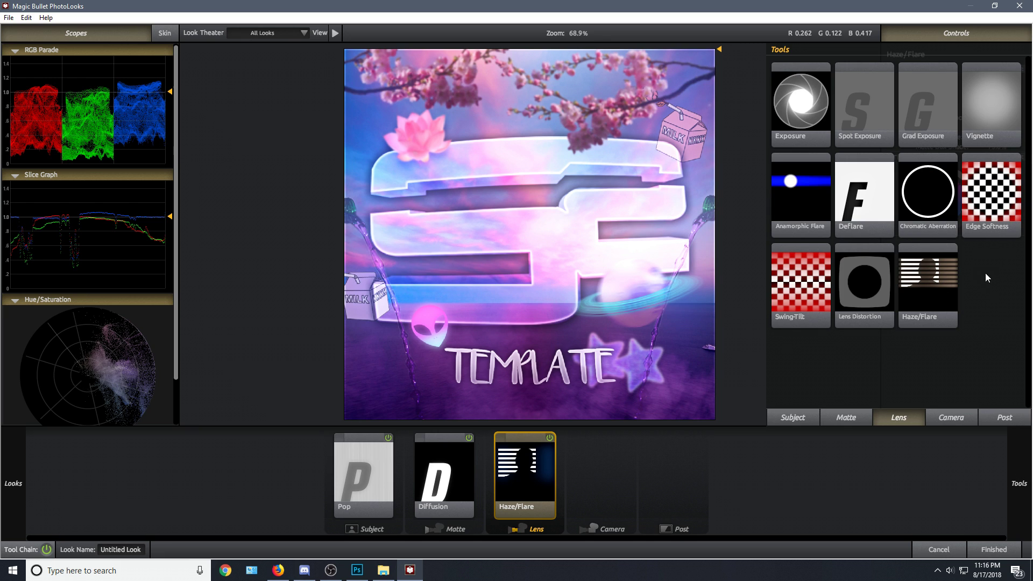
pyautogui.moveTo(991, 194); pyautogui.dragTo(557, 468)
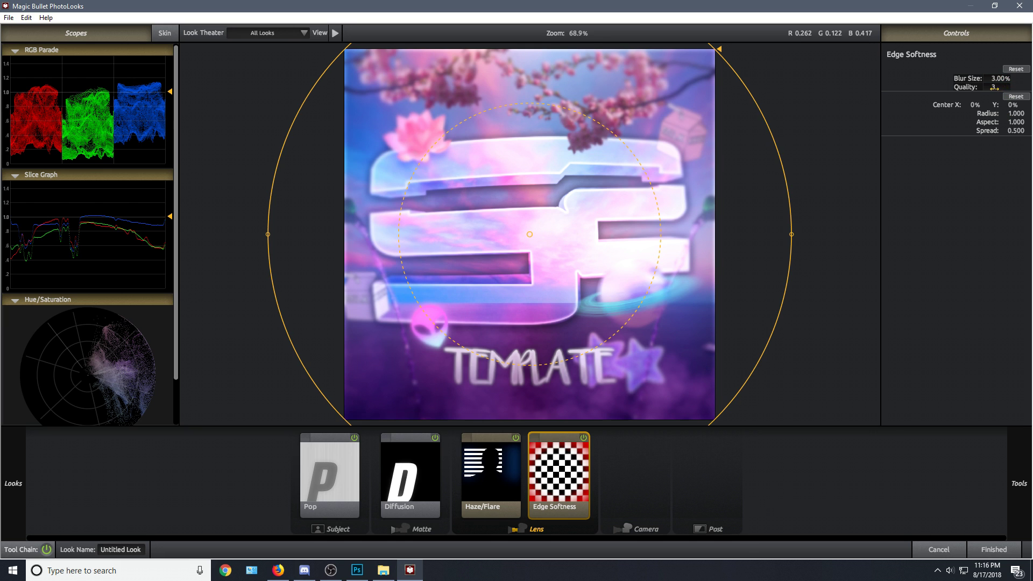
pyautogui.moveTo(1001, 78); pyautogui.dragTo(972, 78)
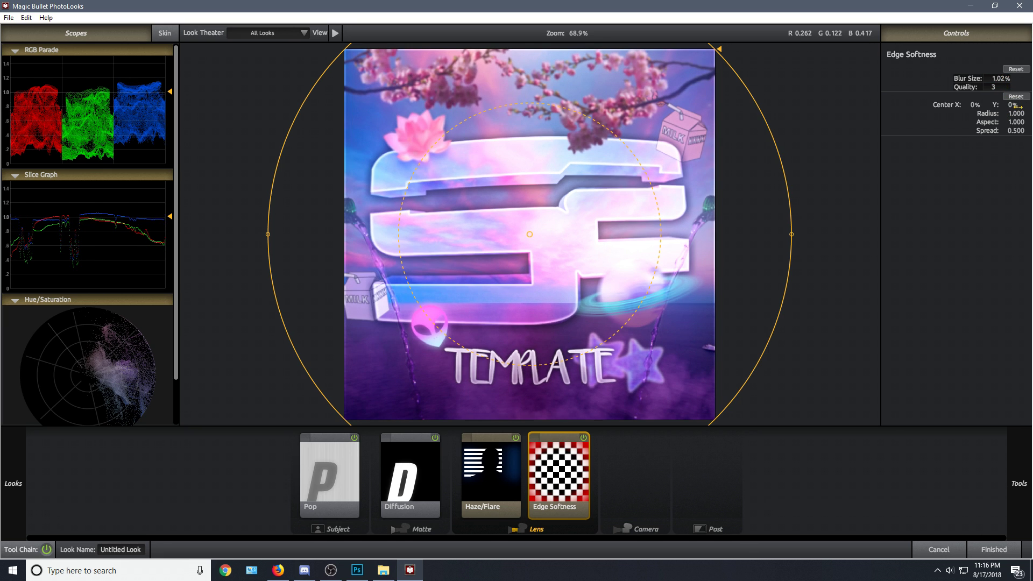
pyautogui.moveTo(1026, 140); pyautogui.dragTo(987, 131)
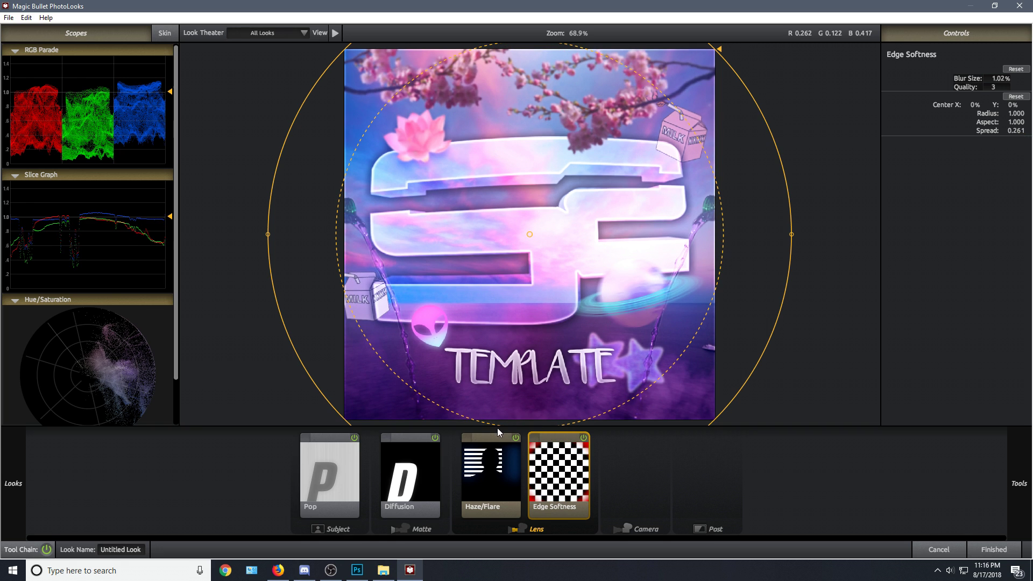
pyautogui.click(583, 437)
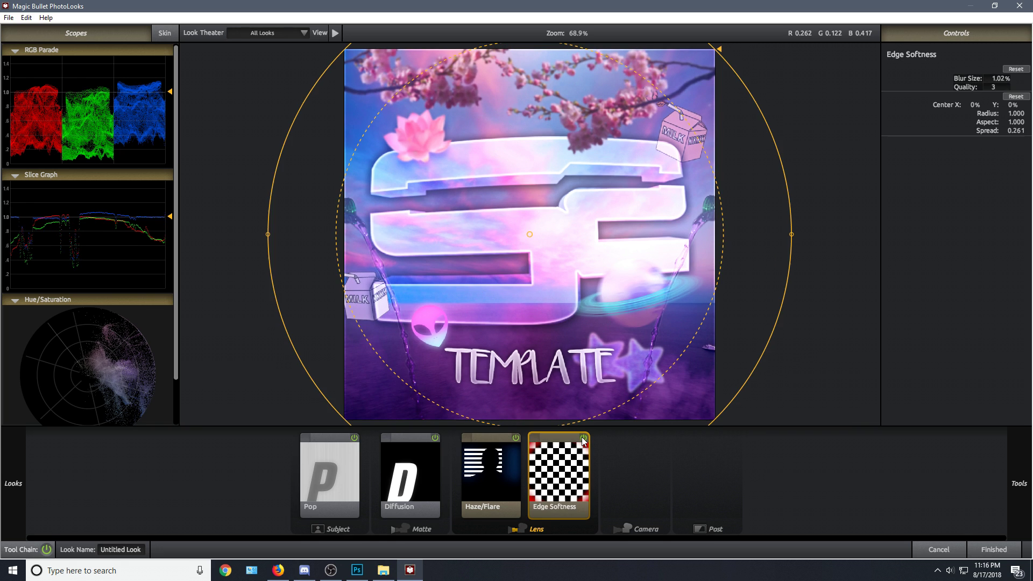
pyautogui.click(583, 437)
pyautogui.click(582, 438)
pyautogui.click(583, 438)
pyautogui.click(583, 437)
pyautogui.click(582, 437)
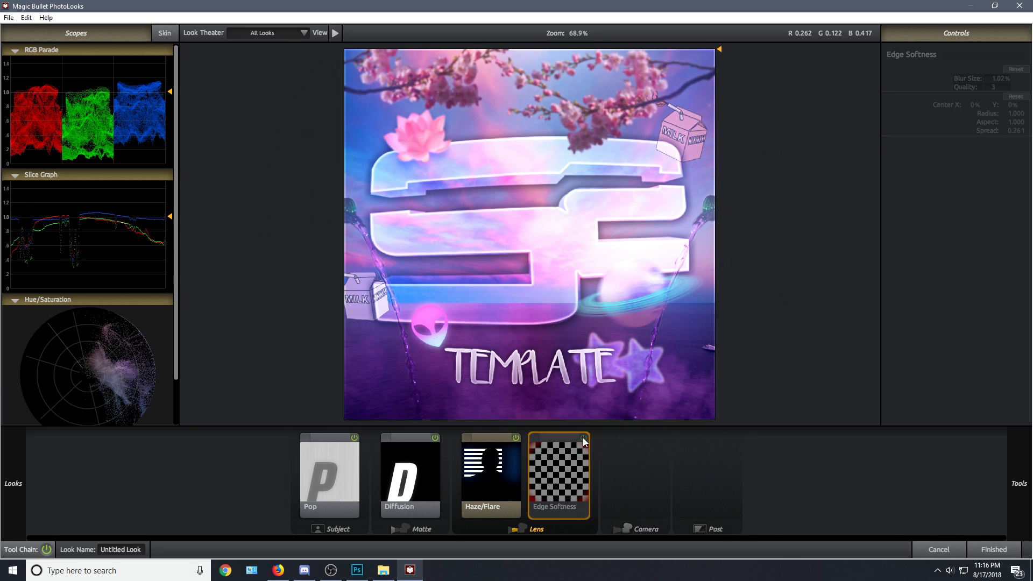
# Add Anamorphic Flare to the Lens stage with size 42.80%, boost -1.00 and threshold 1.100, and compare it on and off.
pyautogui.moveTo(1019, 483)
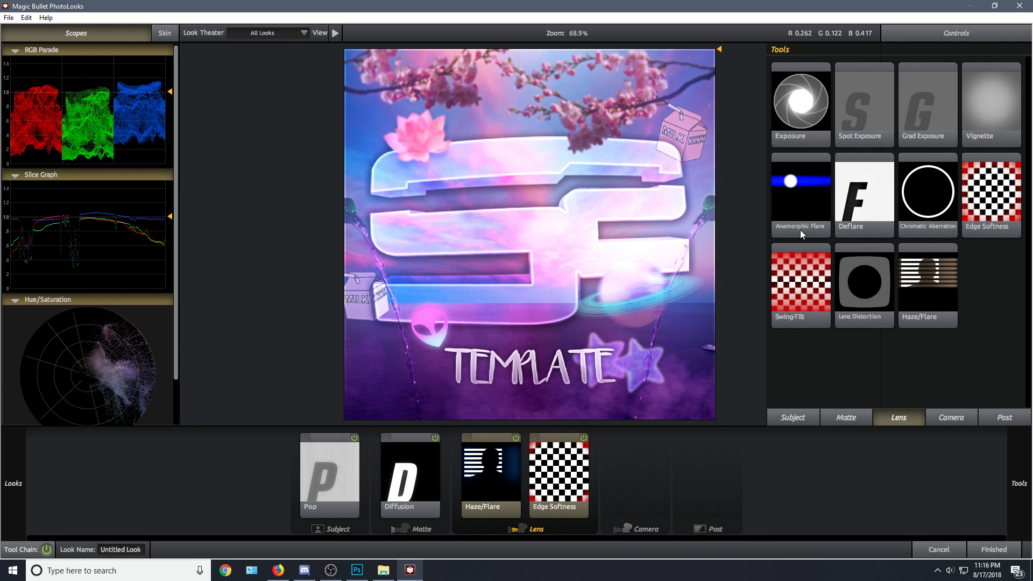
pyautogui.moveTo(800, 209); pyautogui.dragTo(595, 482)
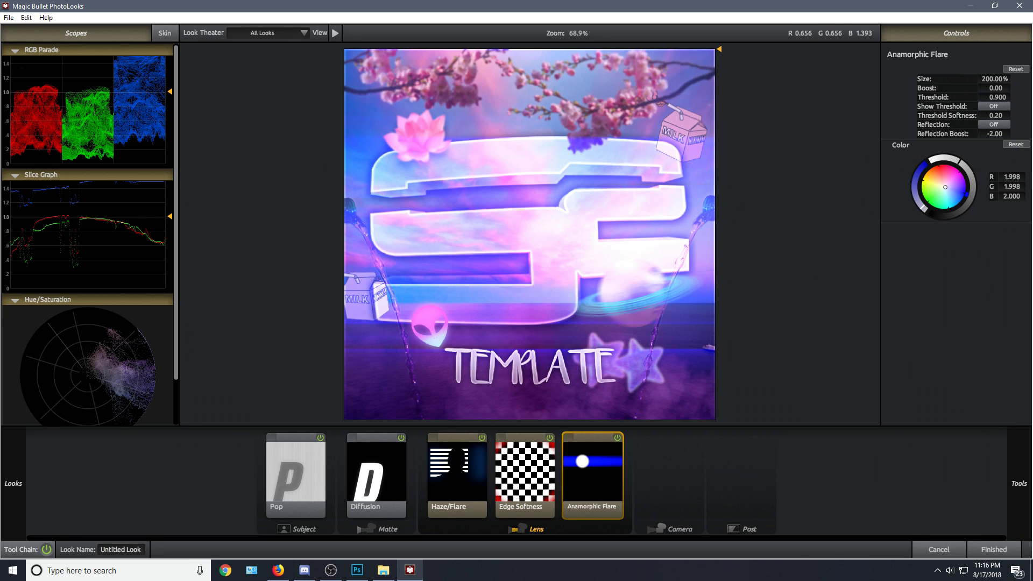
pyautogui.moveTo(945, 187); pyautogui.dragTo(762, 286)
pyautogui.moveTo(998, 98); pyautogui.dragTo(1003, 98)
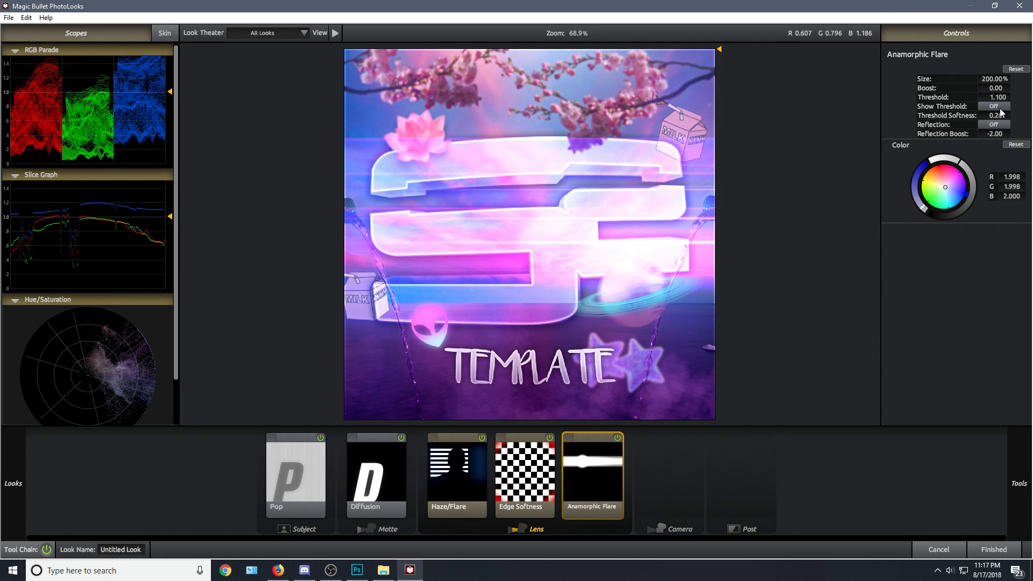
pyautogui.moveTo(997, 79); pyautogui.dragTo(912, 78)
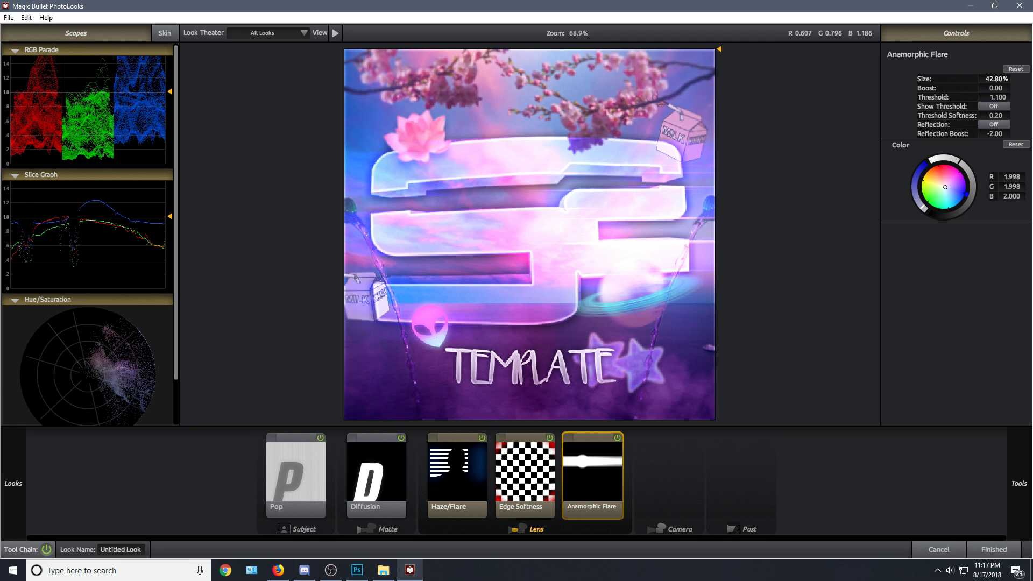
pyautogui.moveTo(995, 88); pyautogui.dragTo(985, 88)
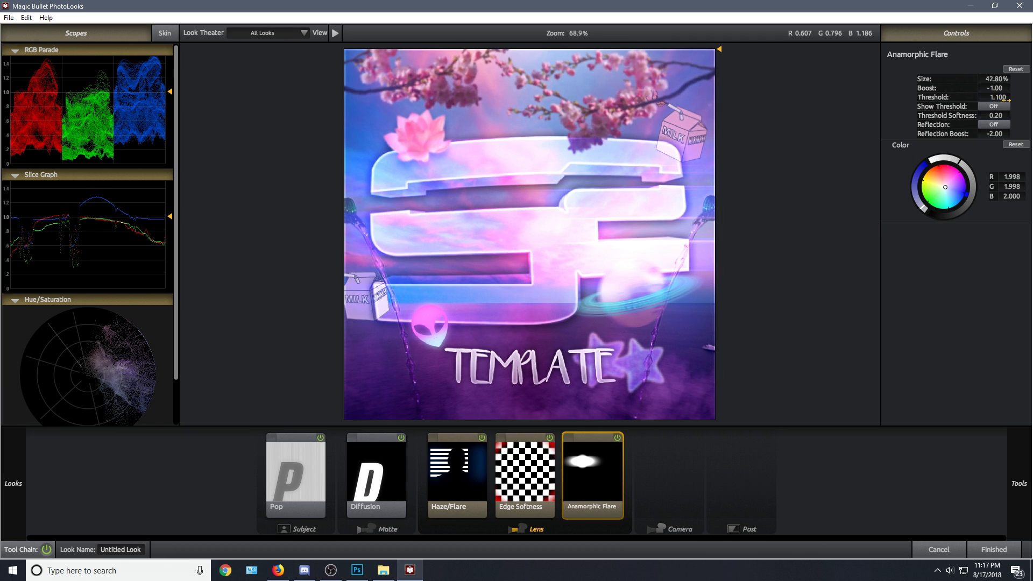
pyautogui.moveTo(1004, 99)
pyautogui.mouseDown()
pyautogui.moveTo(974, 100)
pyautogui.moveTo(1004, 99)
pyautogui.mouseUp()
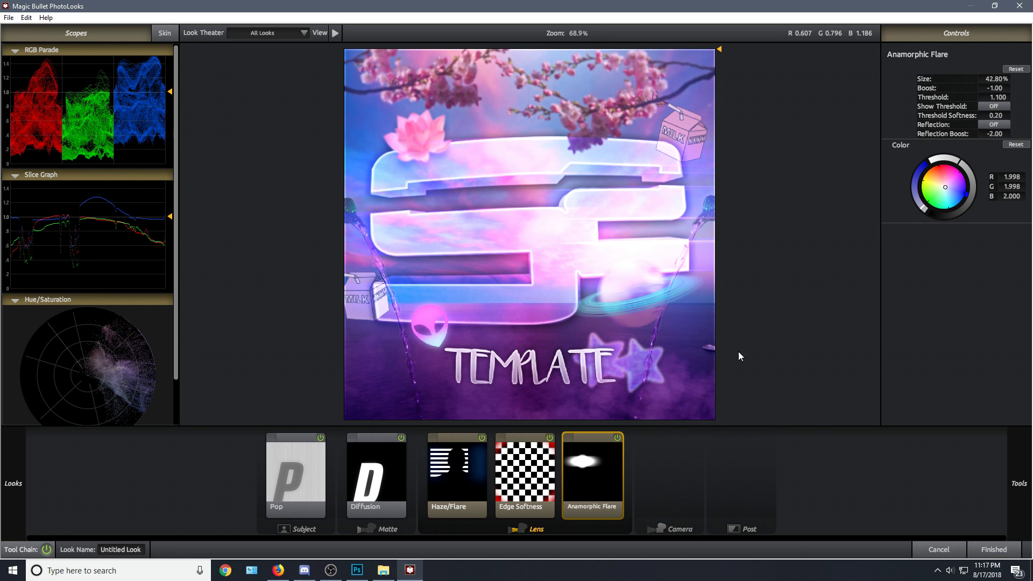
pyautogui.click(617, 438)
pyautogui.click(618, 438)
pyautogui.click(618, 437)
# Add Curves to the Post stage and shape the RGB curve into a slight S, lowering the shadows and raising the highlights.
pyautogui.click(666, 521)
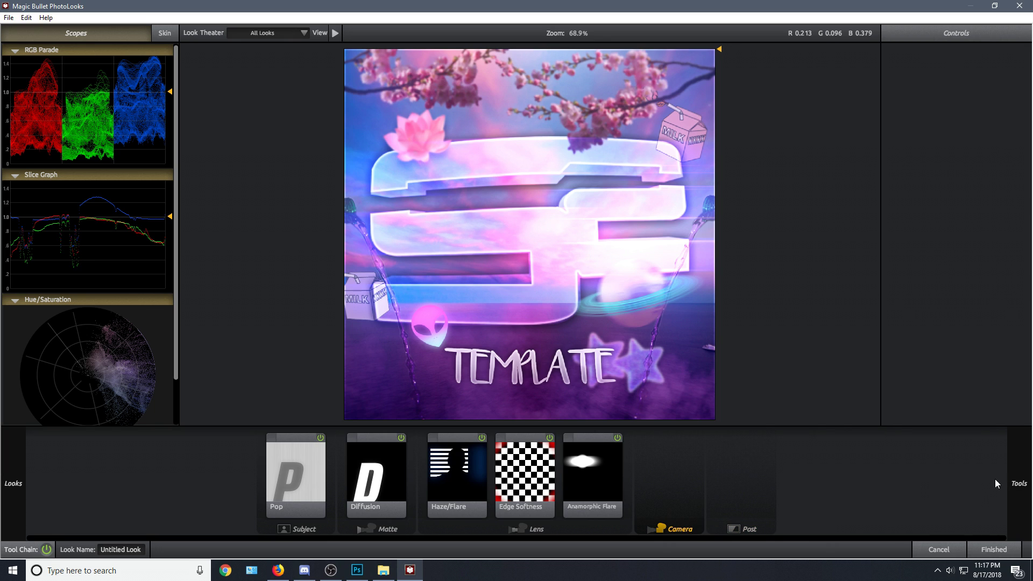
pyautogui.moveTo(1017, 476)
pyautogui.click(738, 494)
pyautogui.moveTo(1017, 458)
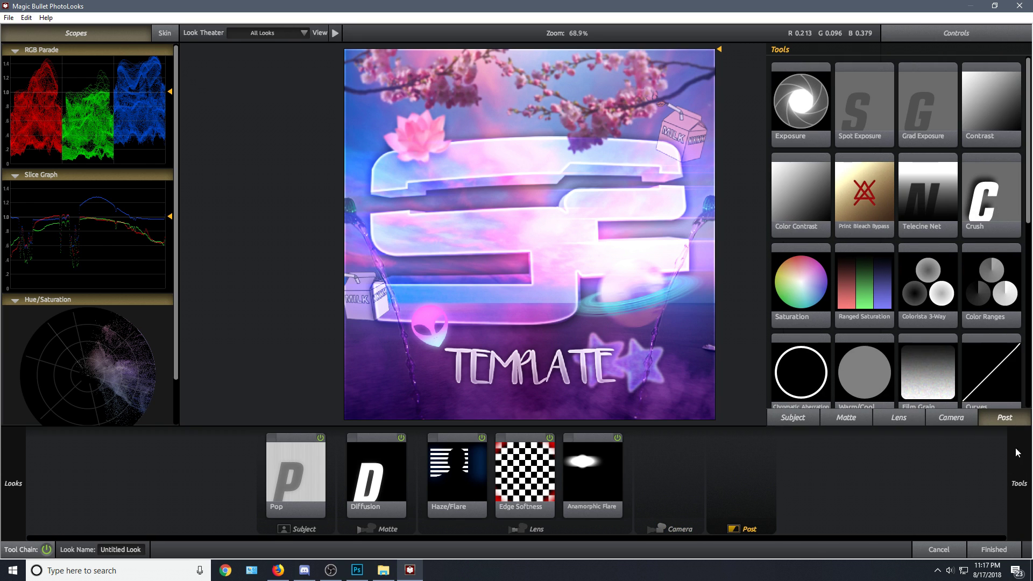
pyautogui.scroll(-1, 861, 163)
pyautogui.moveTo(981, 339); pyautogui.dragTo(715, 499)
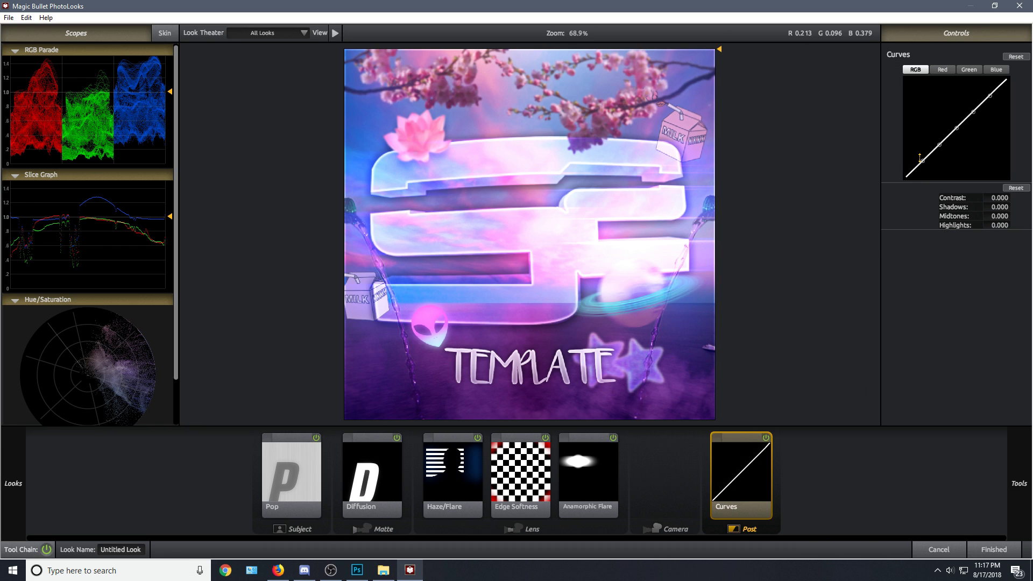
pyautogui.moveTo(922, 161); pyautogui.dragTo(922, 168)
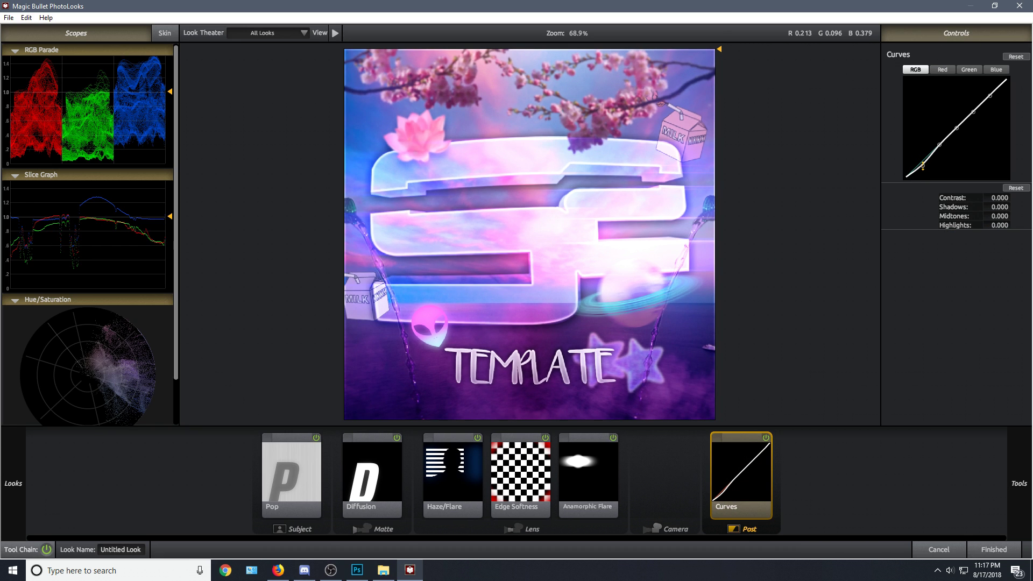
pyautogui.moveTo(989, 95); pyautogui.dragTo(990, 93)
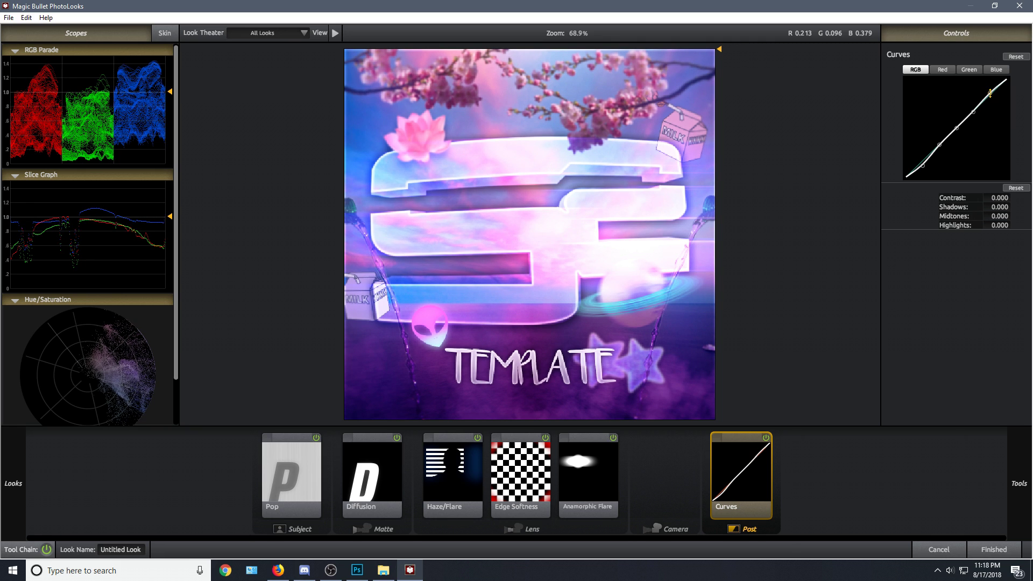
# Compare the image with the Curves adjustment on and off.
pyautogui.click(765, 438)
pyautogui.click(764, 438)
pyautogui.click(765, 438)
pyautogui.click(764, 438)
pyautogui.click(765, 438)
pyautogui.click(765, 437)
pyautogui.click(765, 439)
pyautogui.click(765, 439)
pyautogui.click(770, 430)
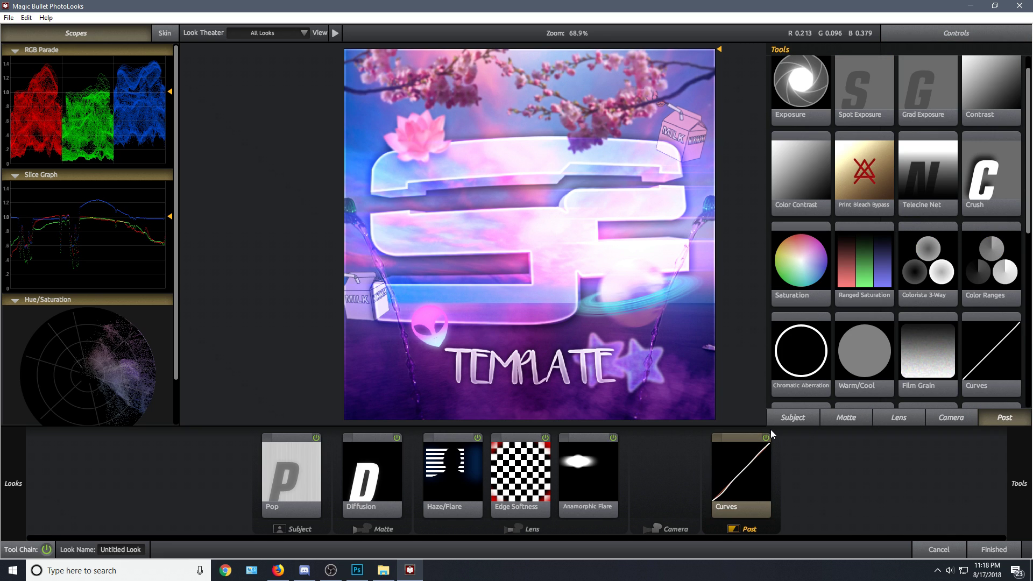
pyautogui.click(769, 429)
# Add Chromatic Aberration to the Post stage with Red/Cyan -2.040 and Green/Magenta -2.210.
pyautogui.click(1021, 486)
pyautogui.moveTo(793, 388); pyautogui.dragTo(770, 476)
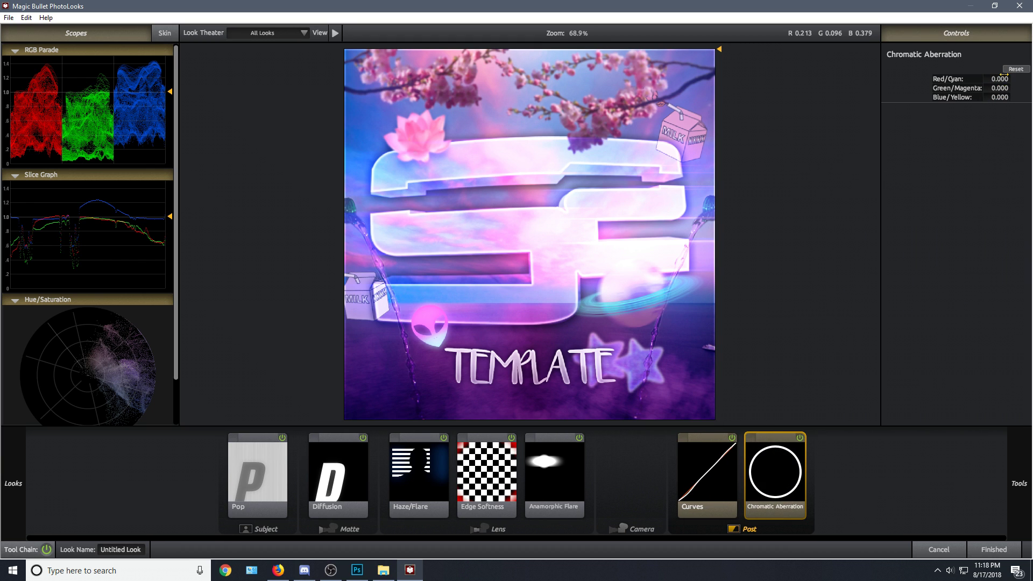
pyautogui.moveTo(1004, 75)
pyautogui.mouseDown()
pyautogui.moveTo(1031, 74)
pyautogui.moveTo(987, 75)
pyautogui.moveTo(995, 84)
pyautogui.mouseUp()
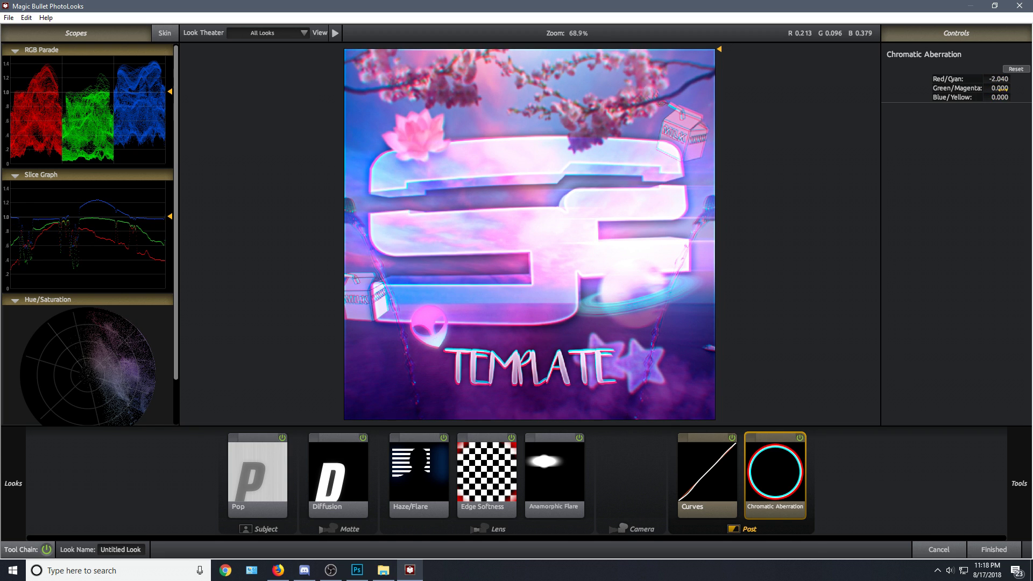
pyautogui.moveTo(999, 88)
pyautogui.mouseDown()
pyautogui.moveTo(1007, 85)
pyautogui.moveTo(988, 85)
pyautogui.mouseUp()
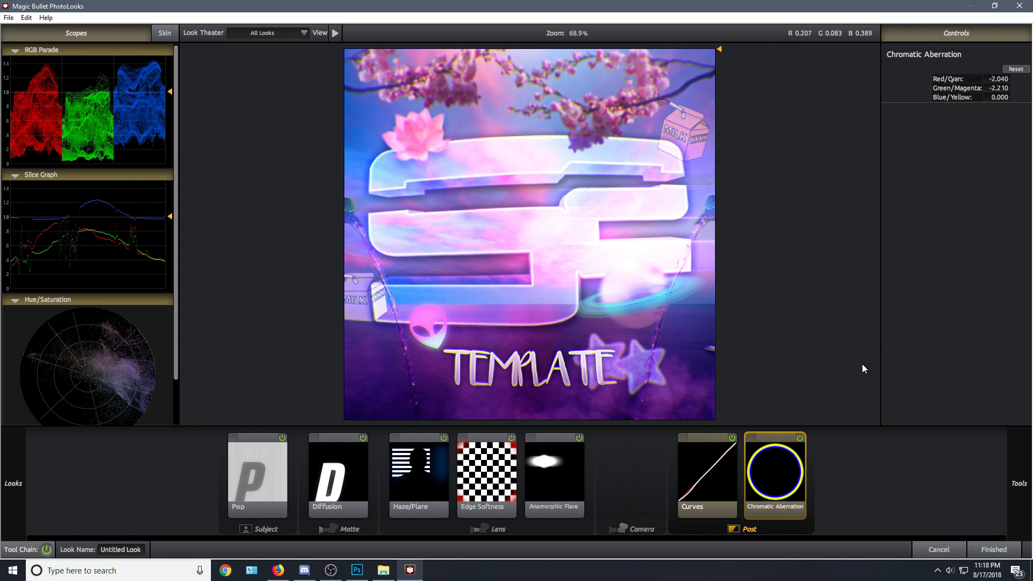
# Reset the Chromatic Aberration values, set Red/Cyan to -2.630, and compare the effect on and off.
pyautogui.click(1015, 70)
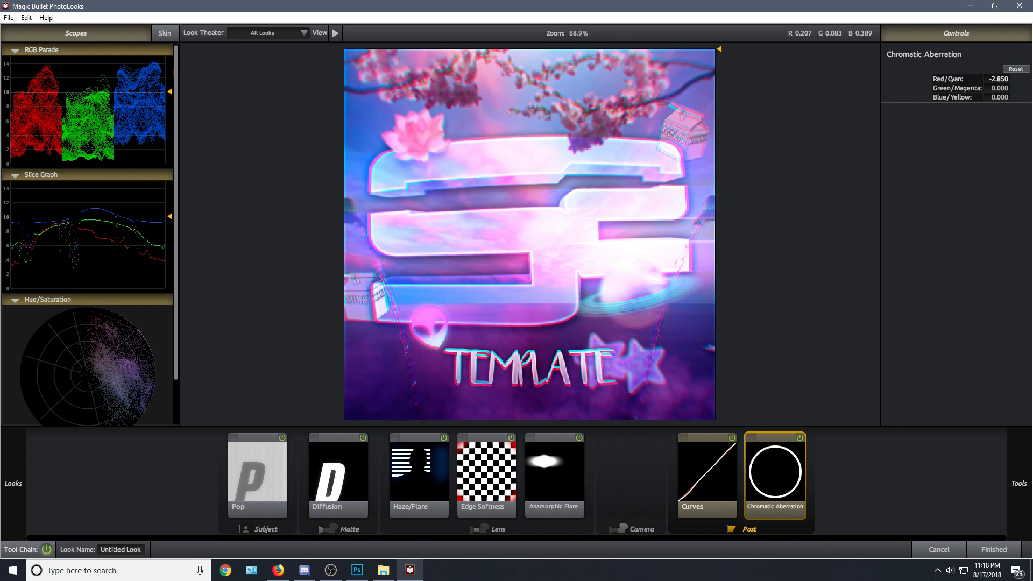
pyautogui.moveTo(999, 79); pyautogui.dragTo(1000, 80)
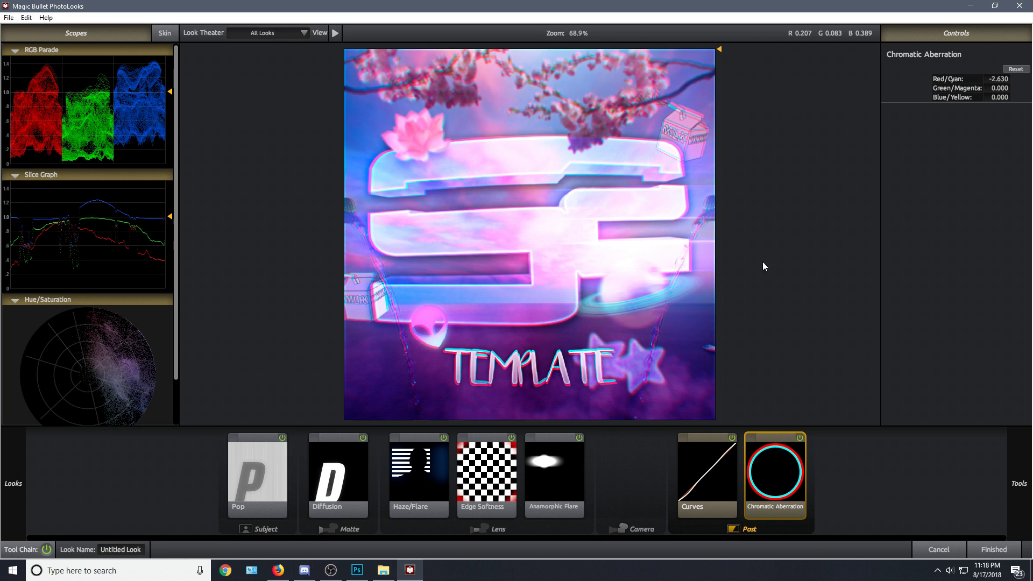
pyautogui.click(799, 438)
pyautogui.click(798, 437)
pyautogui.click(798, 438)
pyautogui.click(799, 438)
pyautogui.click(799, 437)
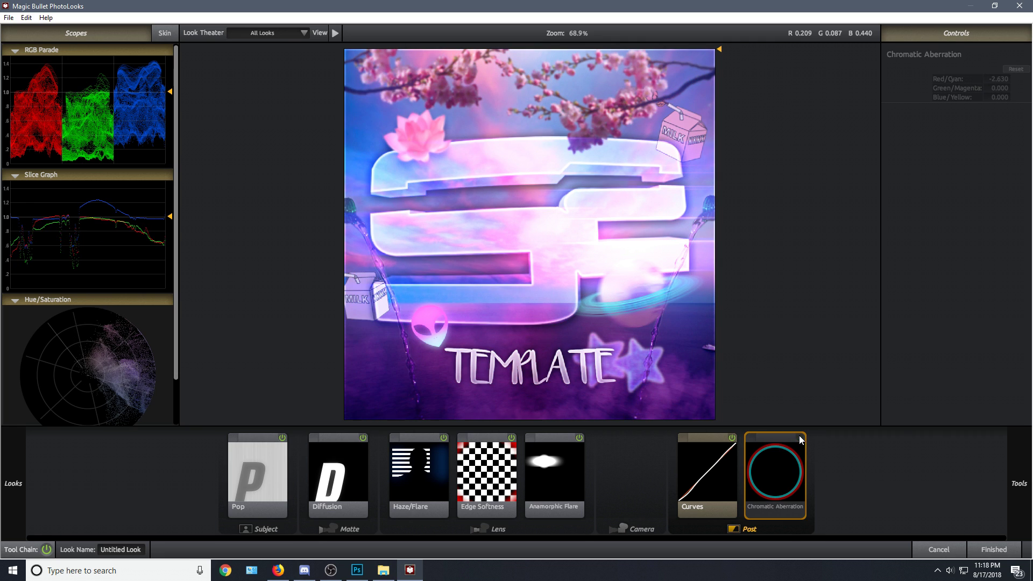
pyautogui.click(800, 437)
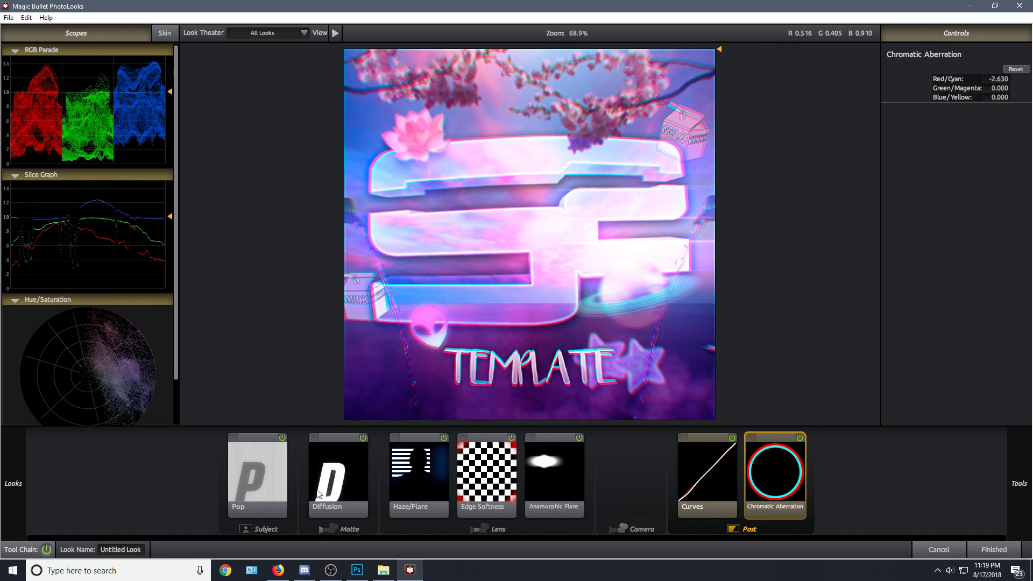
# Compare the image with the entire tool chain off and on.
pyautogui.click(286, 462)
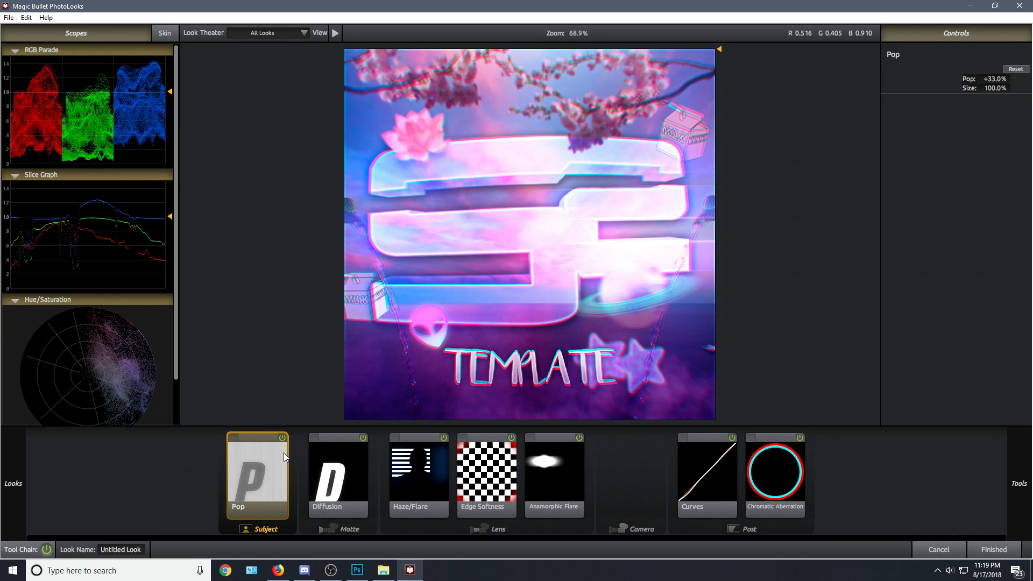
pyautogui.click(46, 550)
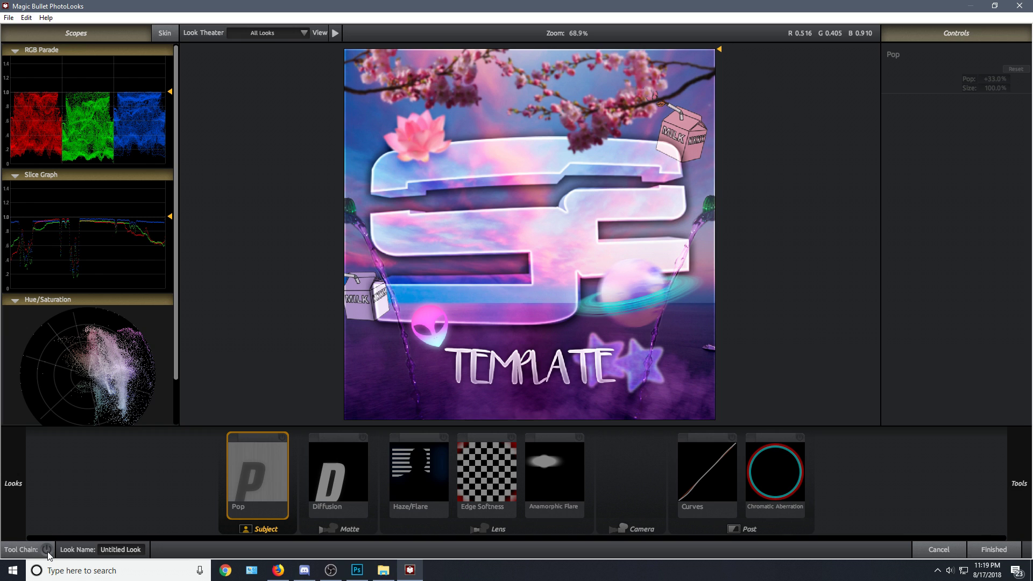
pyautogui.click(47, 549)
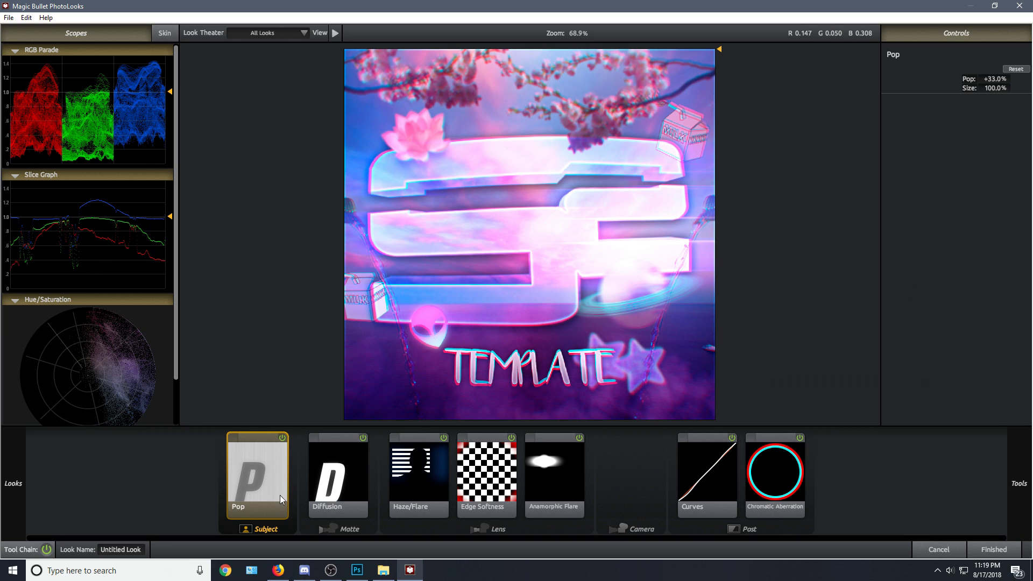
# Set the Diffusion size to 103.43% and compare the result with the ungraded image.
pyautogui.click(310, 502)
pyautogui.moveTo(986, 78); pyautogui.dragTo(987, 78)
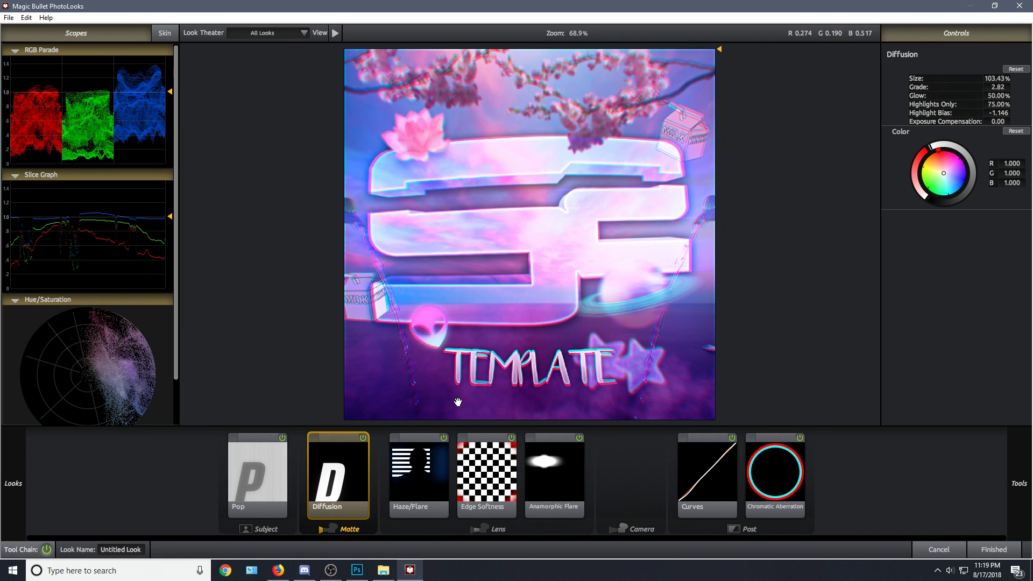
pyautogui.click(443, 442)
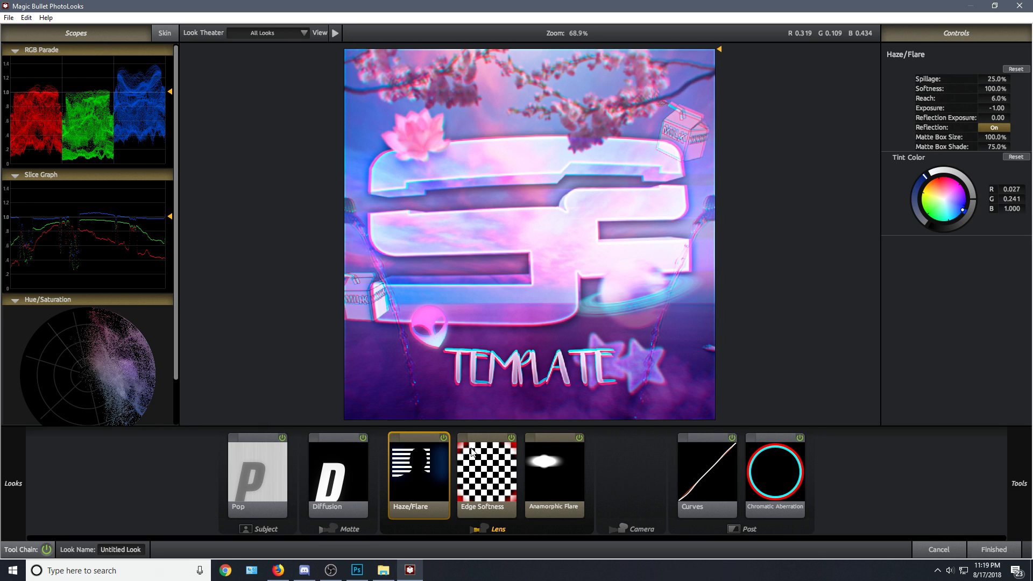
pyautogui.click(510, 439)
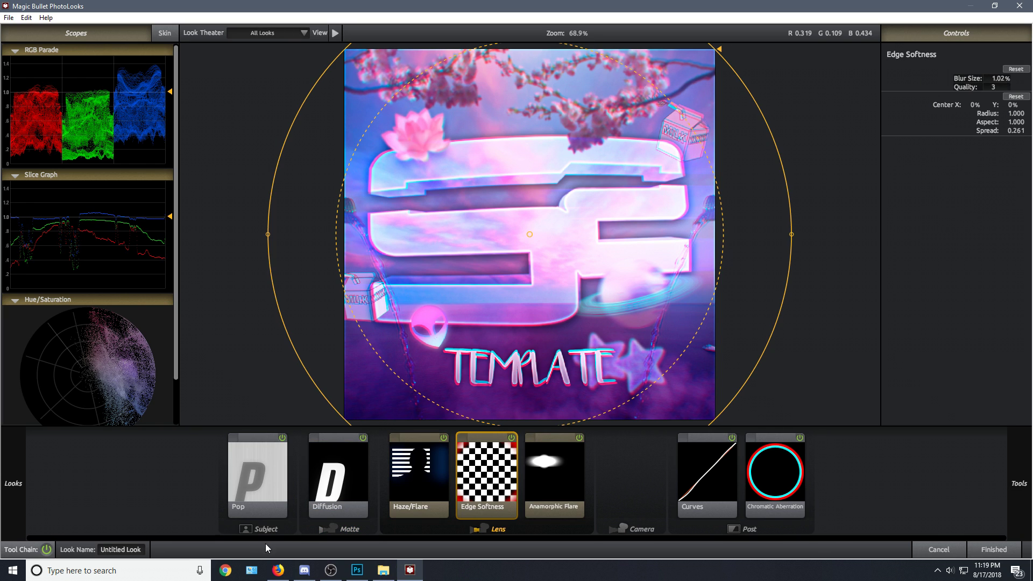
pyautogui.click(52, 549)
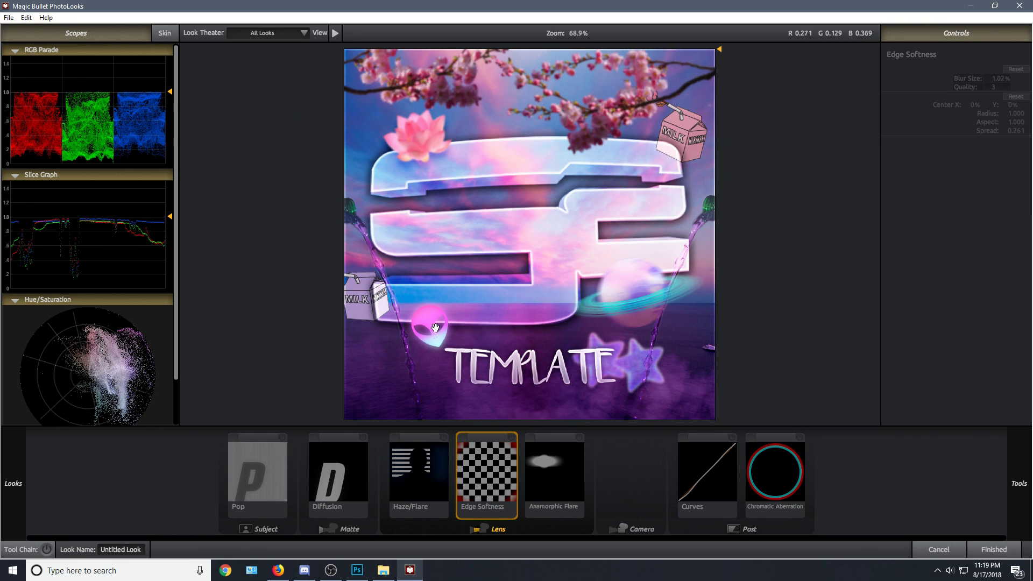
pyautogui.click(47, 549)
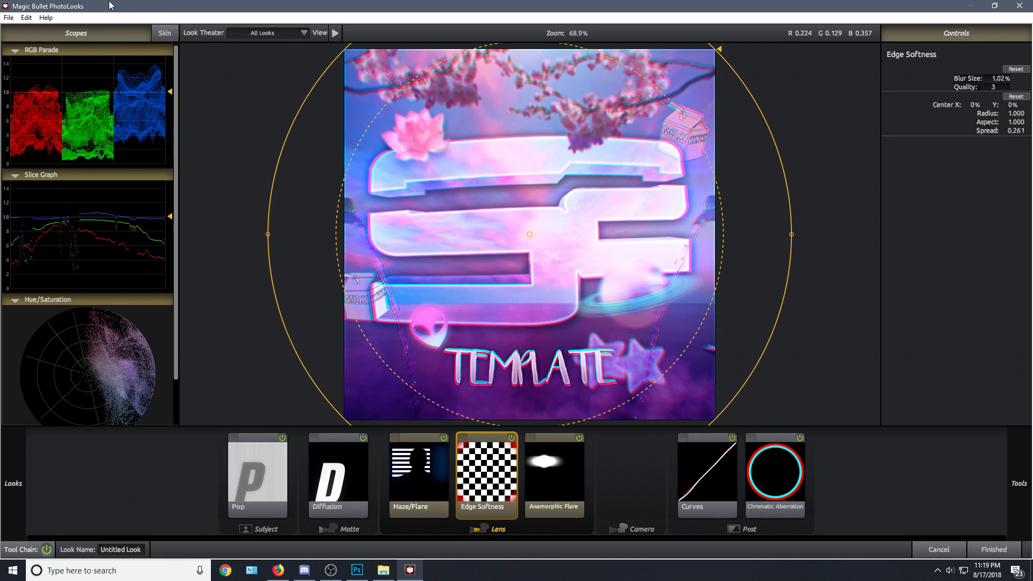
# Save the graded image to the Desktop as nutt.
pyautogui.click(7, 18)
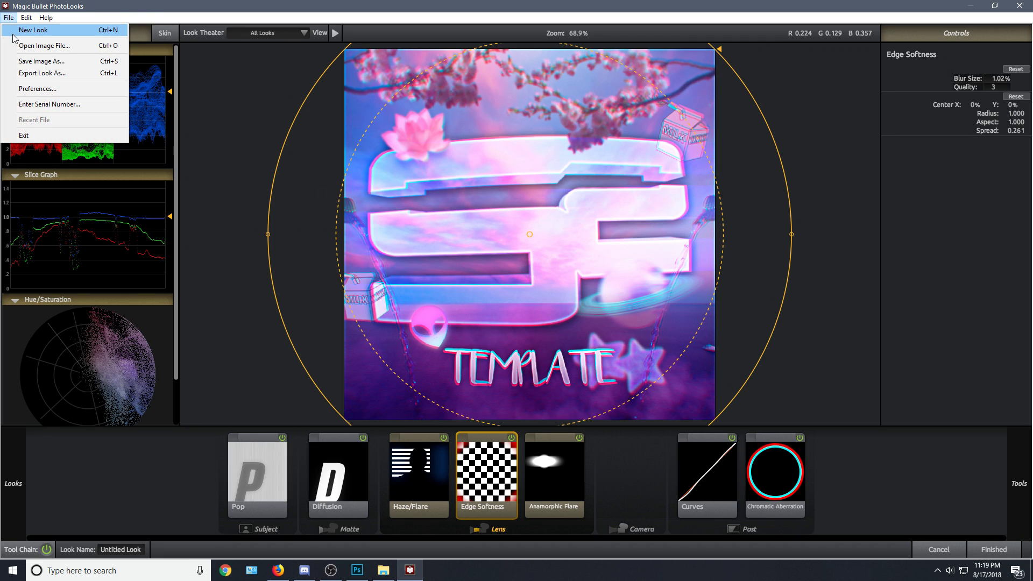
pyautogui.click(85, 62)
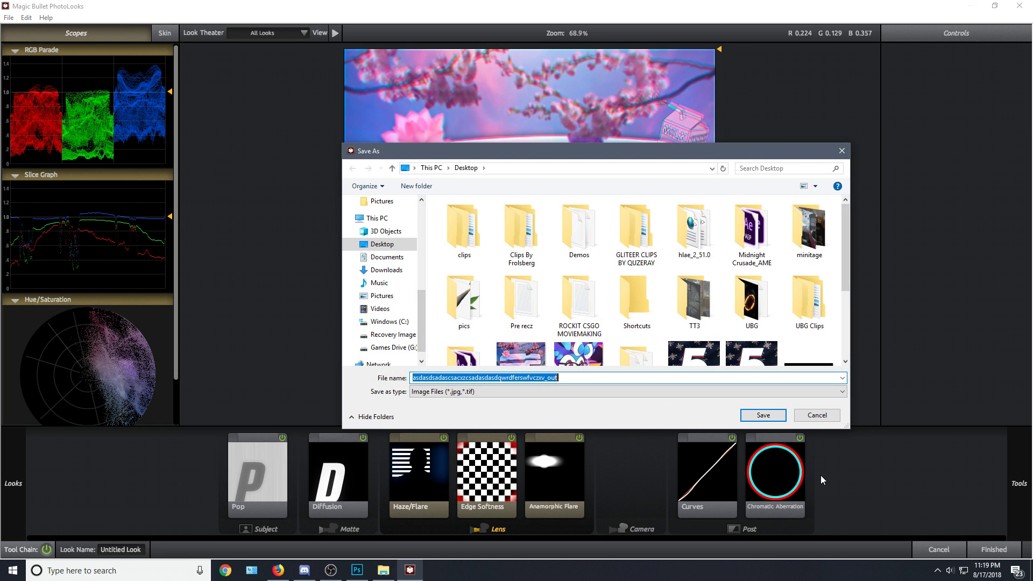
pyautogui.press('Return')
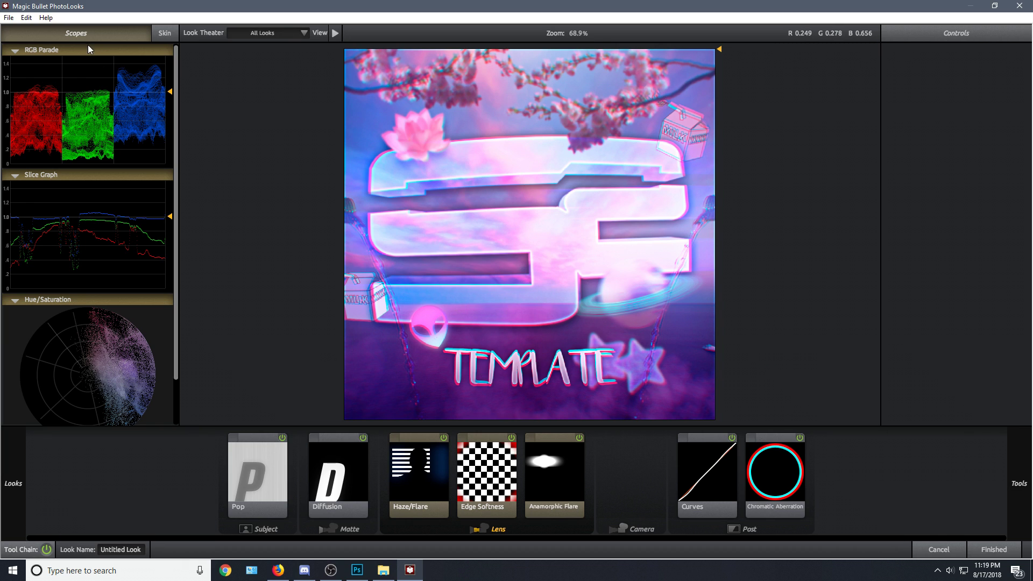
# Close PhotoLooks and restore the Photoshop window to a smaller size to reveal the saved image on the desktop.
pyautogui.click(16, 20)
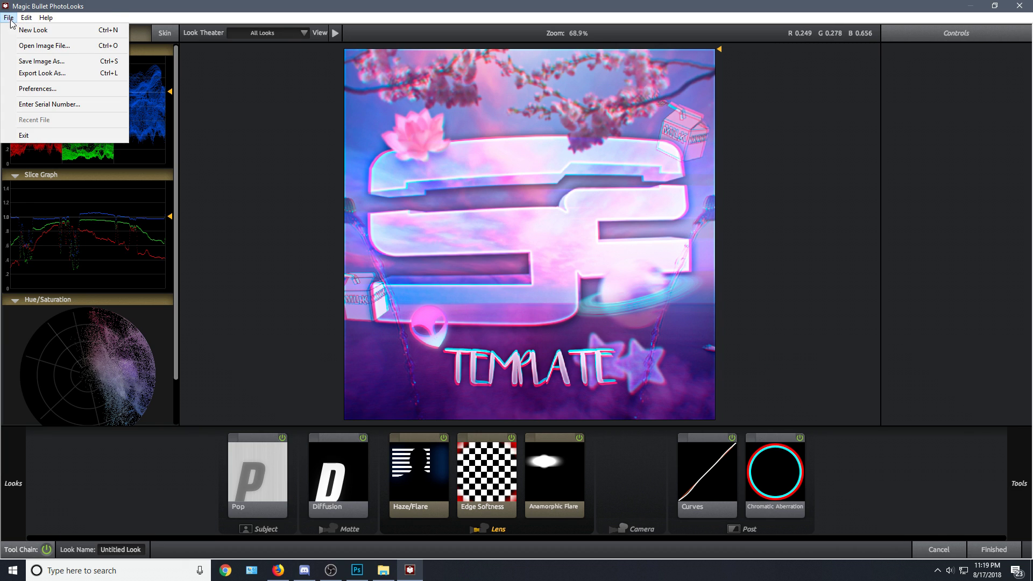
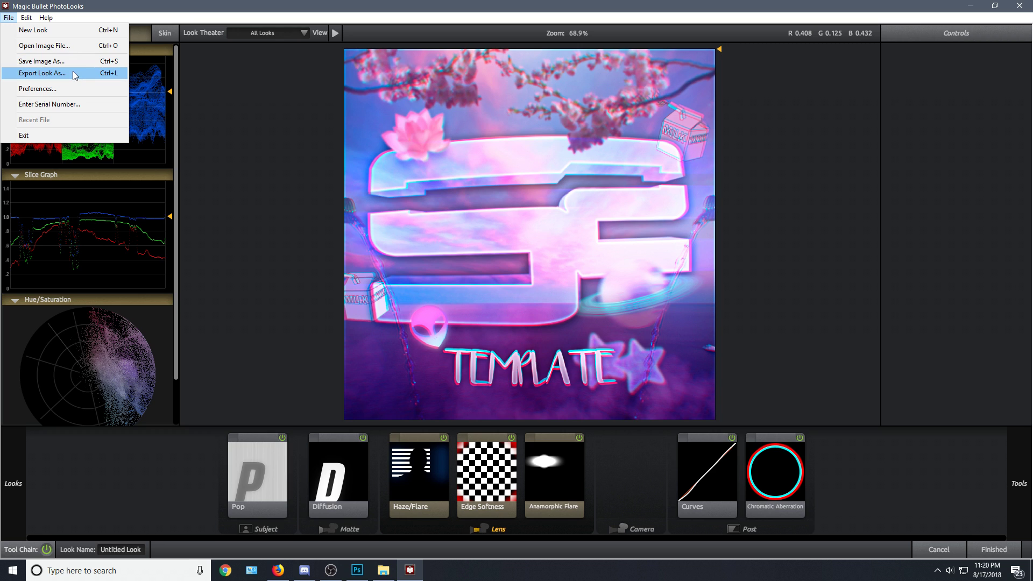
pyautogui.click(377, 326)
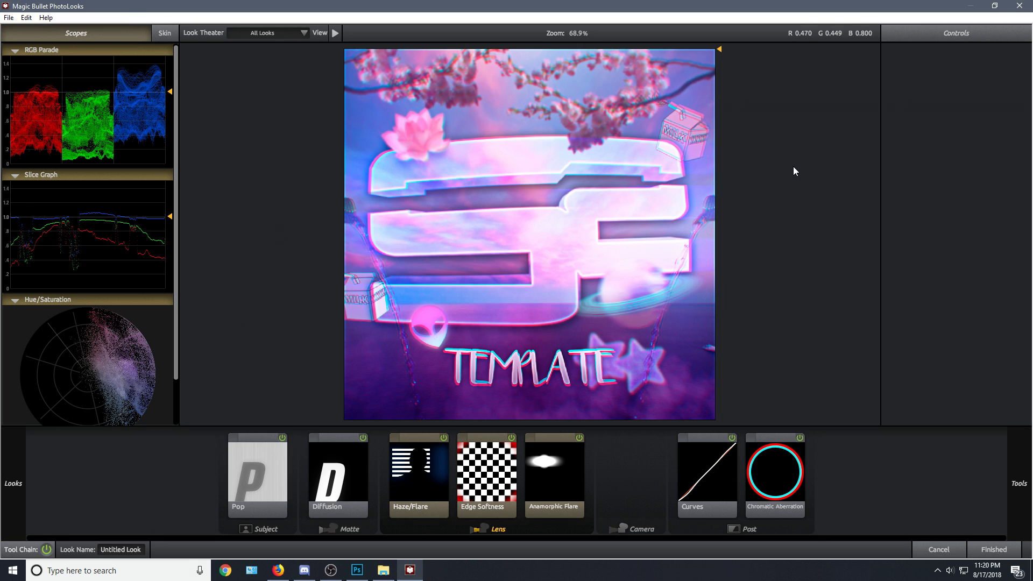
pyautogui.click(1028, 1)
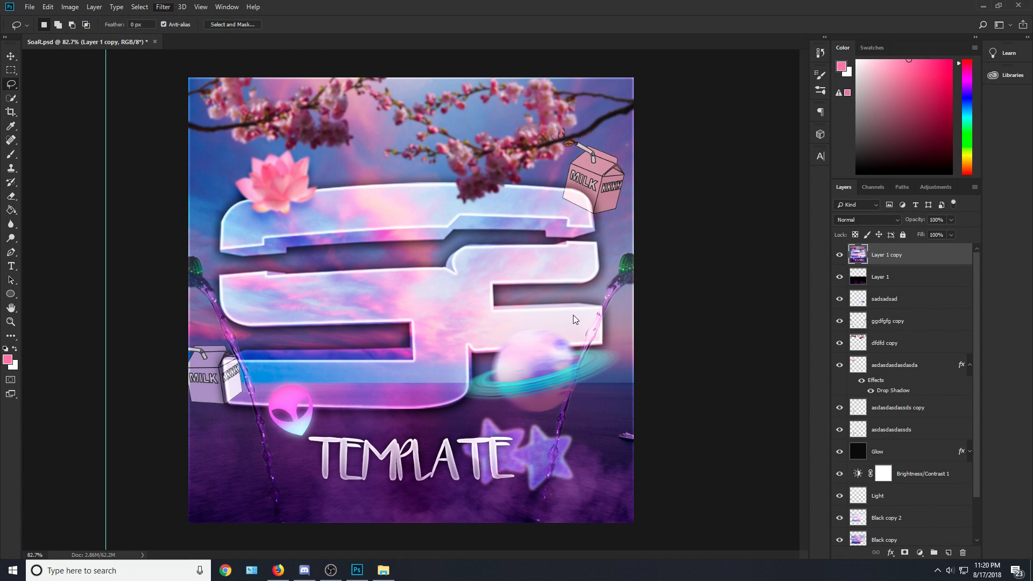
pyautogui.doubleClick(418, 11)
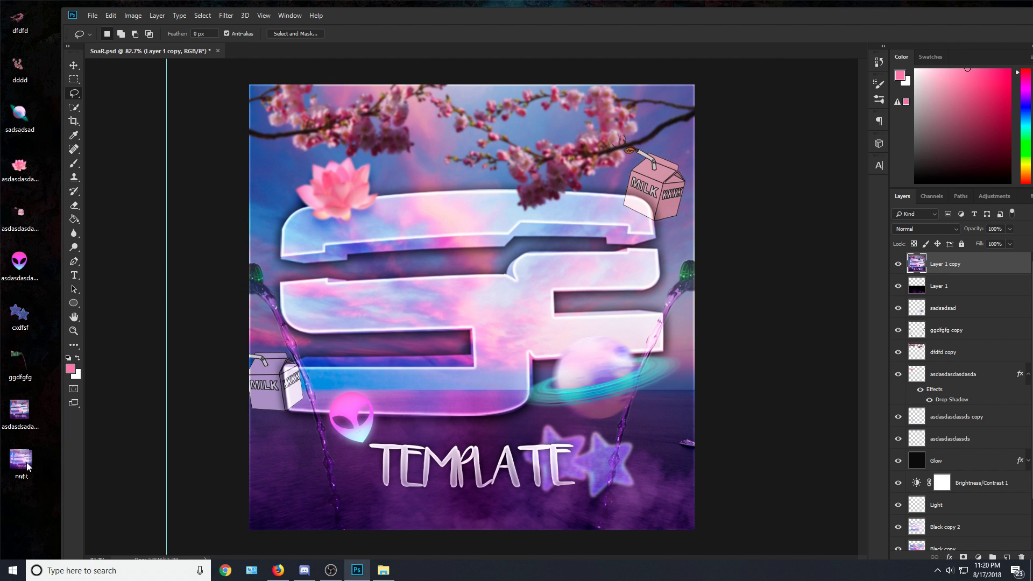
# Place the saved nut image from the desktop into the SoaR document and rasterize its layer.
pyautogui.moveTo(277, 399); pyautogui.dragTo(315, 385)
pyautogui.moveTo(684, 97); pyautogui.dragTo(699, 85)
pyautogui.click(74, 80)
pyautogui.click(478, 214)
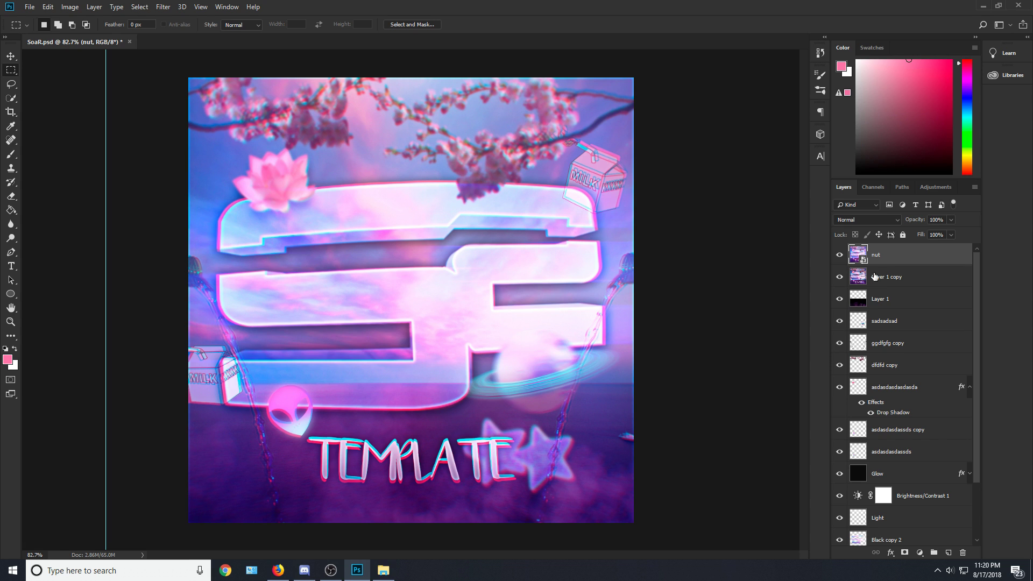
pyautogui.rightClick(904, 263)
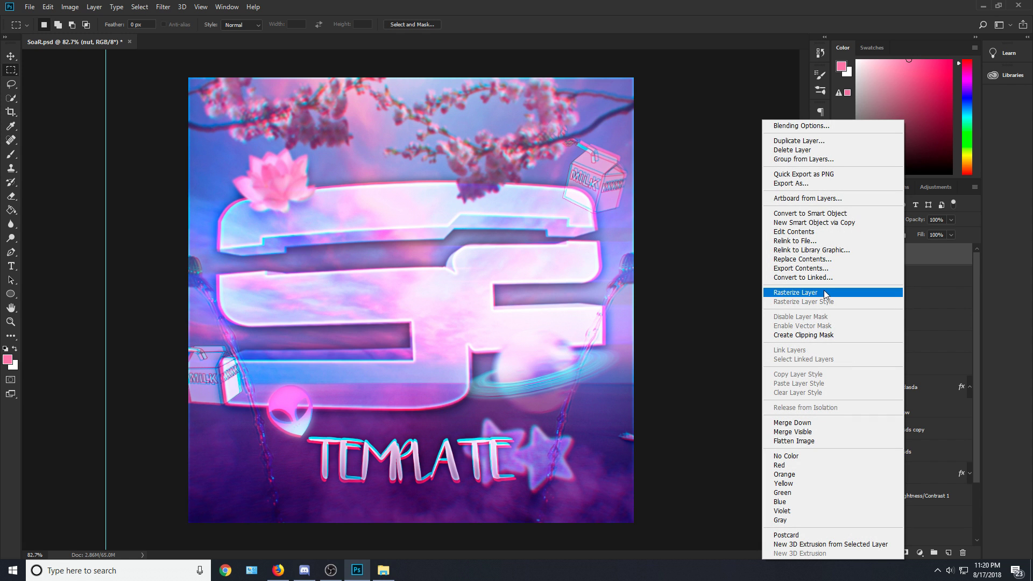
pyautogui.click(824, 293)
# Duplicate the rasterized nut layer.
pyautogui.rightClick(893, 246)
pyautogui.click(813, 180)
pyautogui.click(614, 160)
# Add a Pattern Overlay with the diagonal line pattern in Multiply mode to the nut copy layer.
pyautogui.rightClick(890, 250)
pyautogui.click(787, 138)
pyautogui.press('Down')
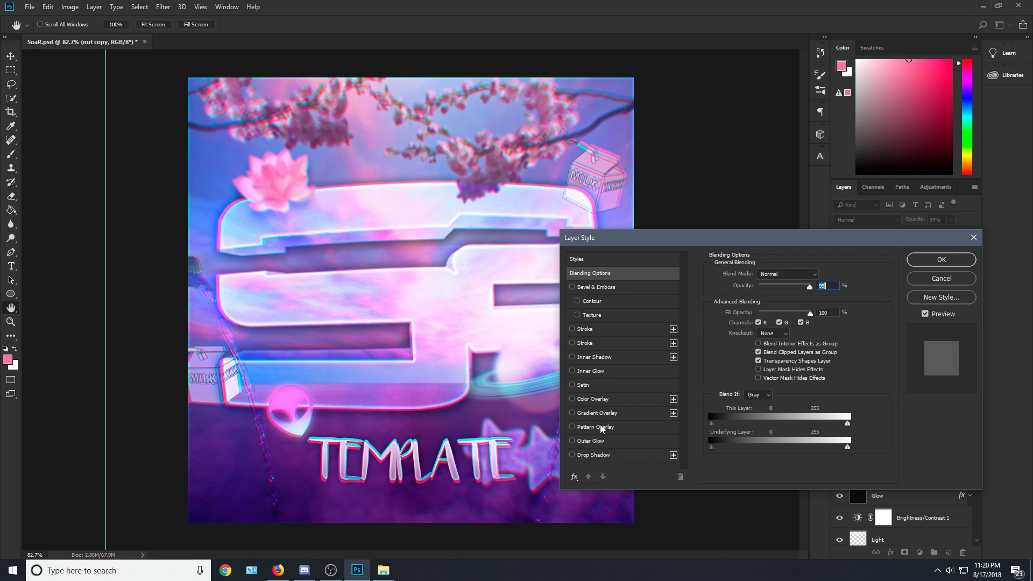
pyautogui.click(601, 428)
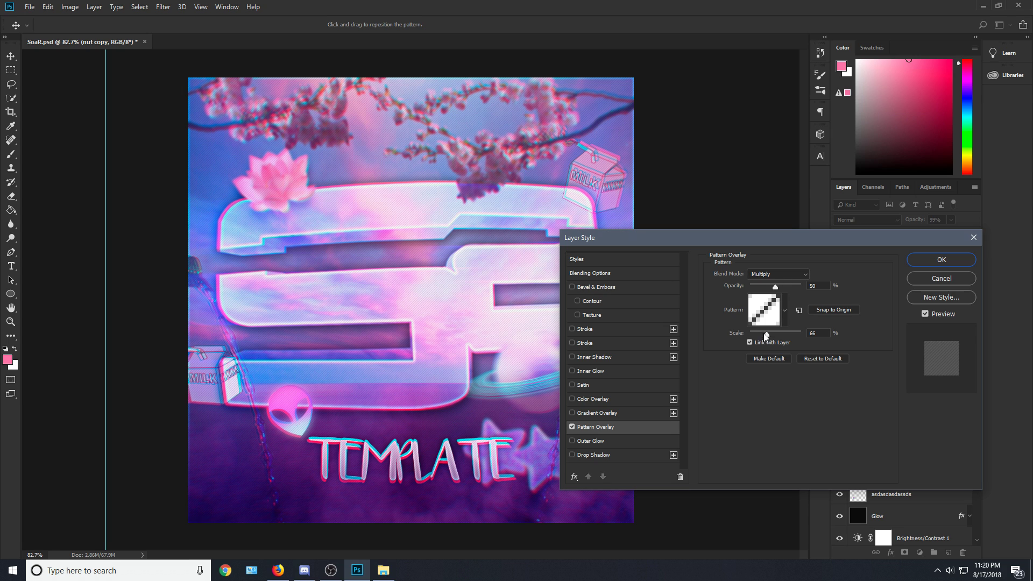
pyautogui.click(763, 312)
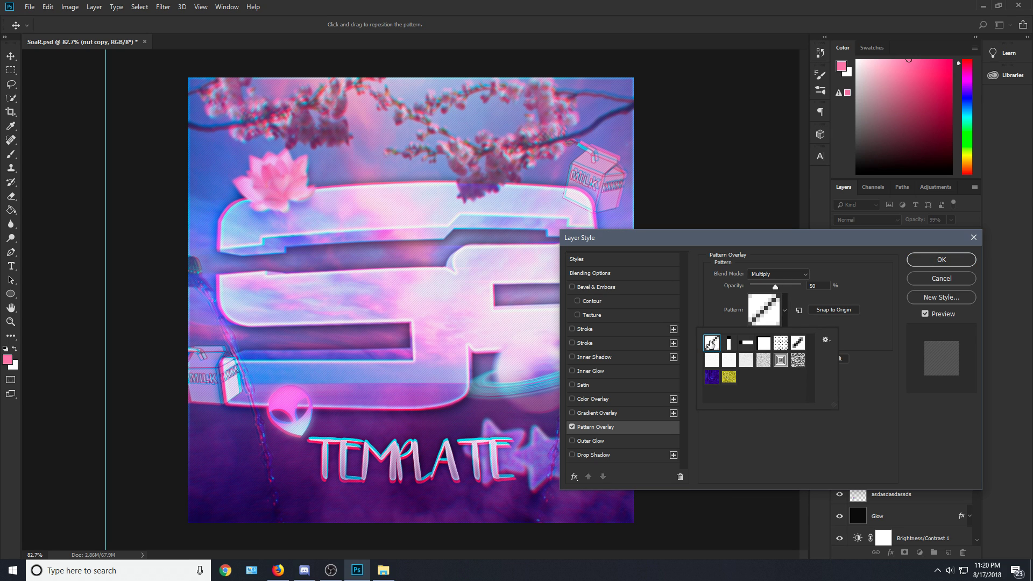
pyautogui.click(710, 311)
pyautogui.click(781, 273)
pyautogui.click(780, 272)
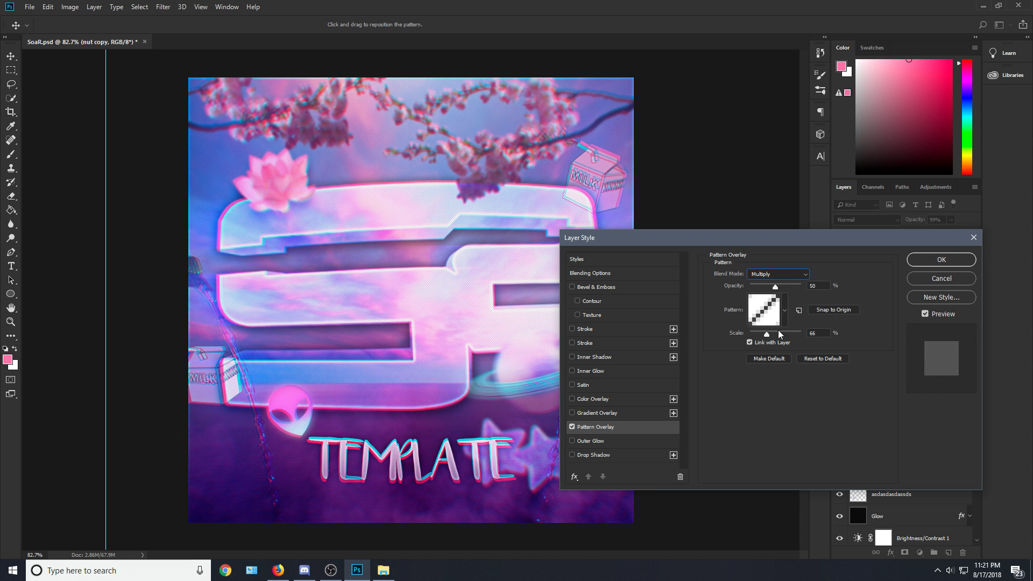
# Enlarge the overlay pattern's scale to about 160%, adjust its opacity, and set the nut copy layer's fill to 0%.
pyautogui.moveTo(770, 336); pyautogui.dragTo(778, 339)
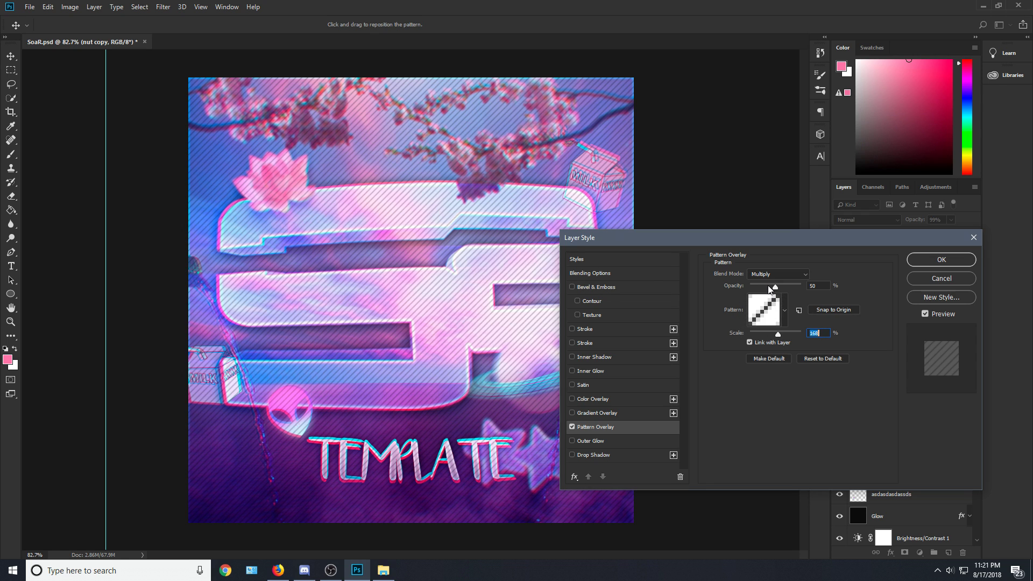
pyautogui.moveTo(767, 289); pyautogui.dragTo(769, 291)
pyautogui.click(924, 260)
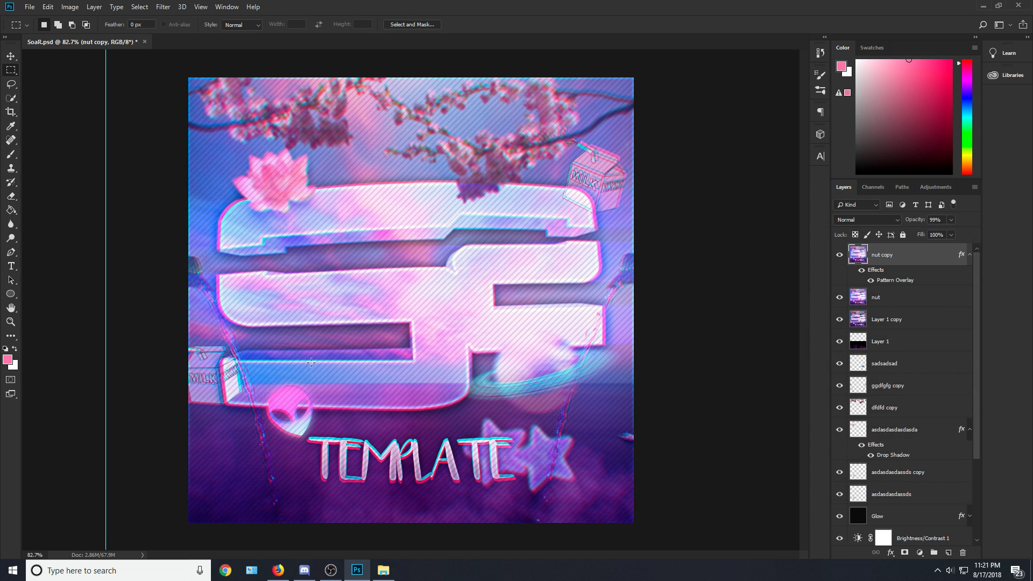
pyautogui.click(950, 235)
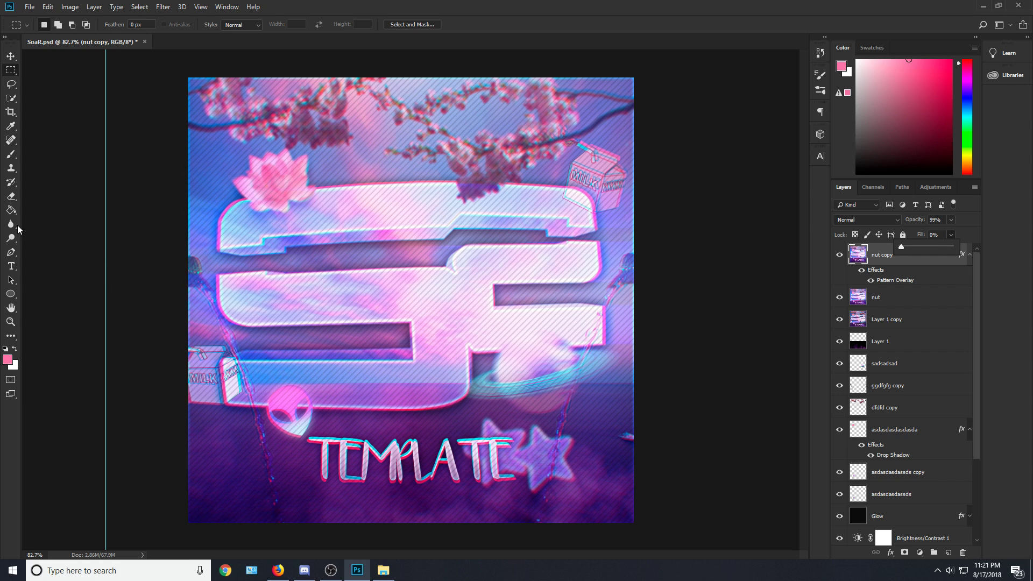
# Erase the line pattern over the logo and text with a 168 px Soft Round eraser, and compare the layer hidden and shown.
pyautogui.click(11, 196)
pyautogui.click(57, 25)
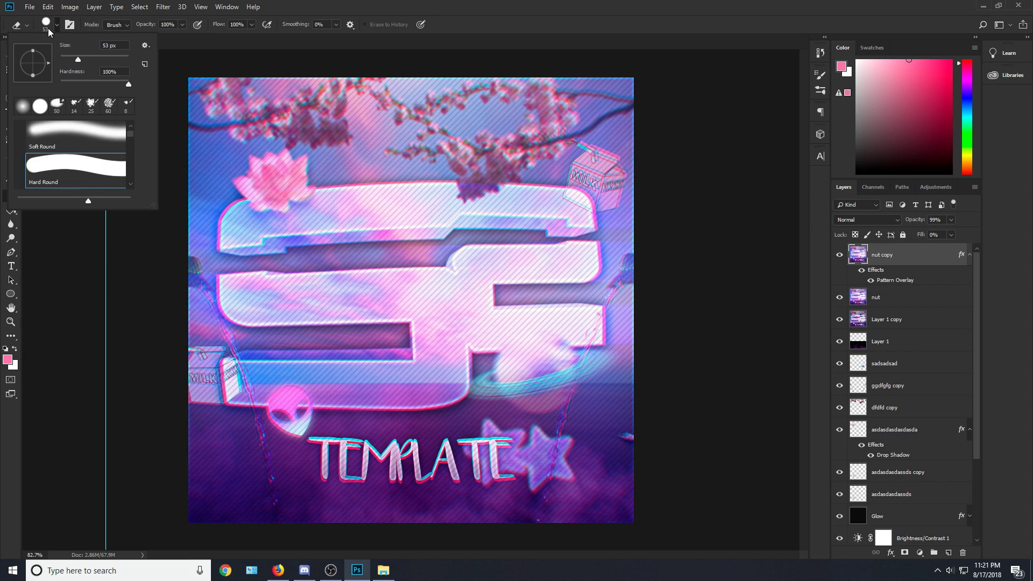
pyautogui.click(90, 131)
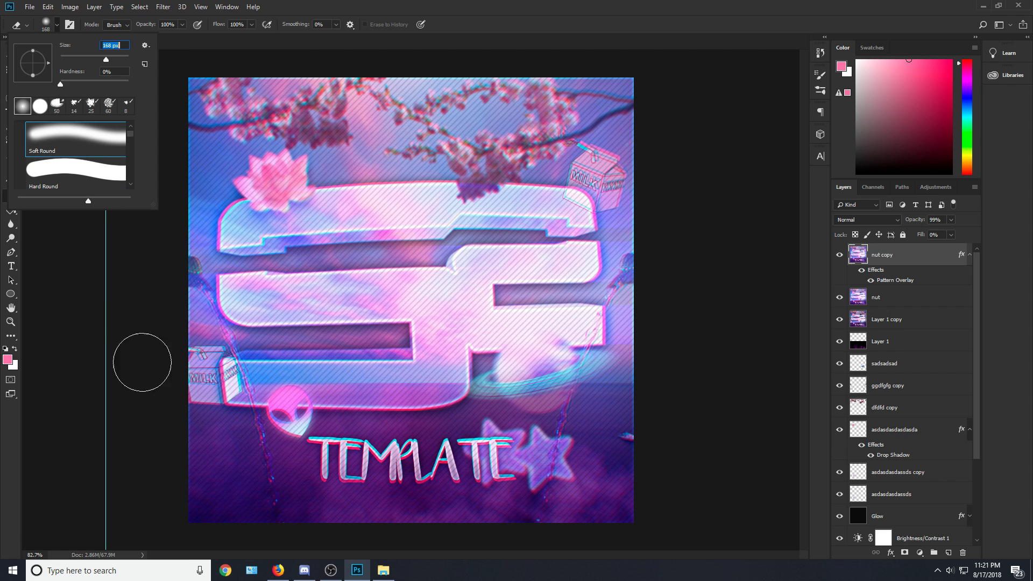
pyautogui.press('Return')
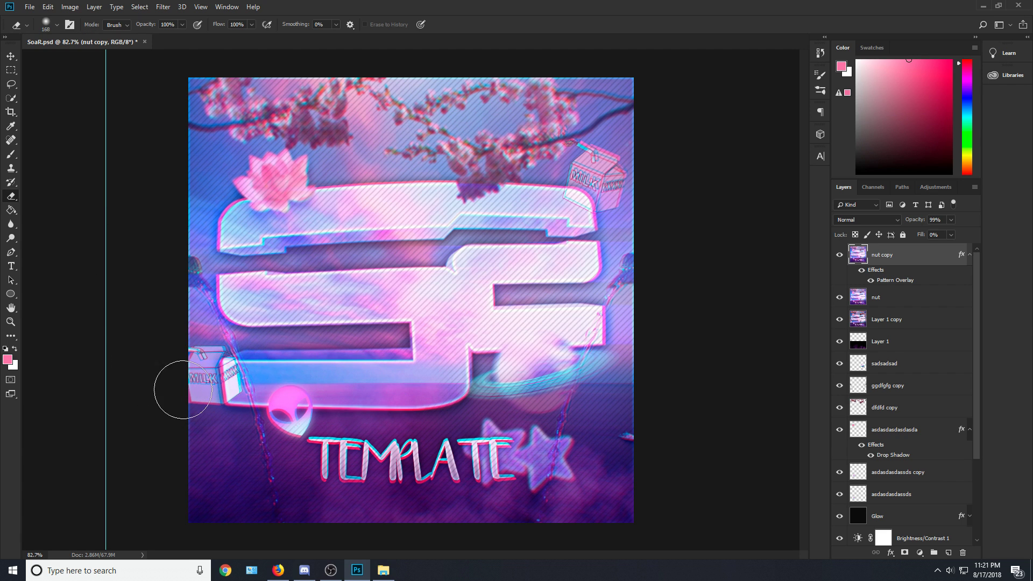
pyautogui.moveTo(258, 316)
pyautogui.mouseDown()
pyautogui.moveTo(247, 228)
pyautogui.moveTo(325, 216)
pyautogui.moveTo(285, 186)
pyautogui.moveTo(303, 168)
pyautogui.moveTo(372, 208)
pyautogui.moveTo(557, 211)
pyautogui.moveTo(578, 208)
pyautogui.moveTo(598, 157)
pyautogui.moveTo(524, 336)
pyautogui.moveTo(566, 342)
pyautogui.moveTo(545, 361)
pyautogui.moveTo(516, 354)
pyautogui.moveTo(589, 361)
pyautogui.moveTo(570, 390)
pyautogui.mouseUp()
pyautogui.moveTo(436, 460)
pyautogui.mouseDown()
pyautogui.moveTo(359, 469)
pyautogui.moveTo(261, 385)
pyautogui.moveTo(294, 387)
pyautogui.moveTo(217, 382)
pyautogui.moveTo(203, 357)
pyautogui.moveTo(293, 354)
pyautogui.moveTo(191, 258)
pyautogui.mouseUp()
pyautogui.click(841, 256)
pyautogui.click(841, 256)
pyautogui.click(840, 256)
pyautogui.click(840, 256)
pyautogui.click(840, 256)
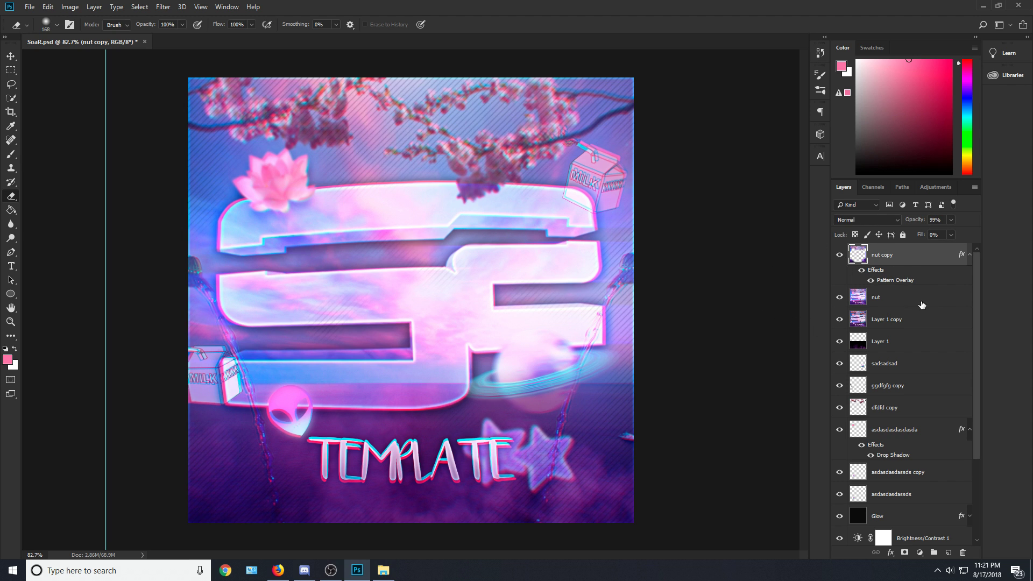
# Merge the nut copy and nut layers into one layer and check it hidden and shown.
pyautogui.keyDown('ctrl'); pyautogui.click(900, 299); pyautogui.keyUp('ctrl')
pyautogui.rightClick(900, 300)
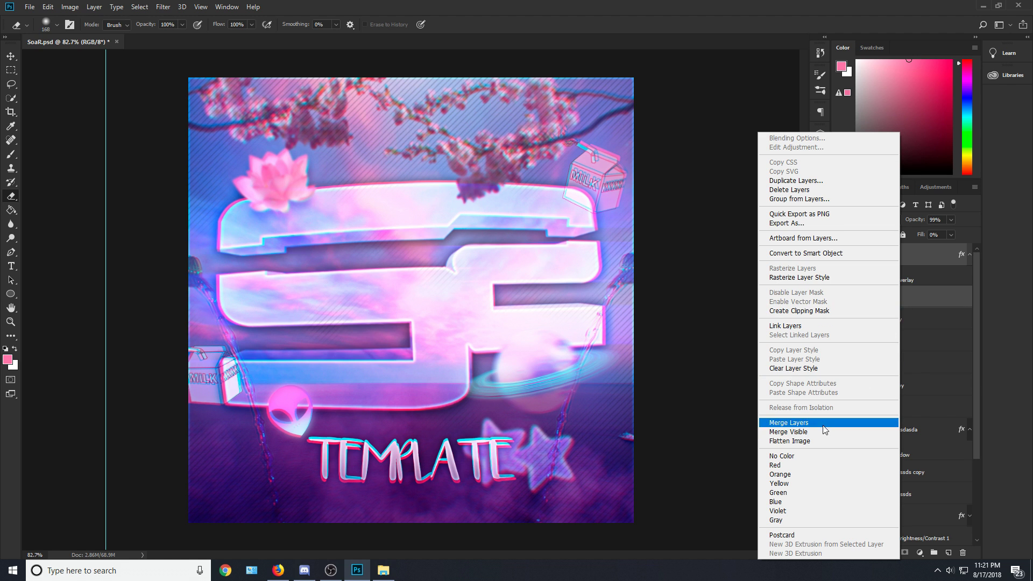
pyautogui.click(832, 420)
pyautogui.click(839, 255)
pyautogui.click(839, 255)
# Add a white Color Dodge Inner Shadow with 55% opacity and a size of about 35 px to the merged nut copy layer.
pyautogui.rightClick(917, 252)
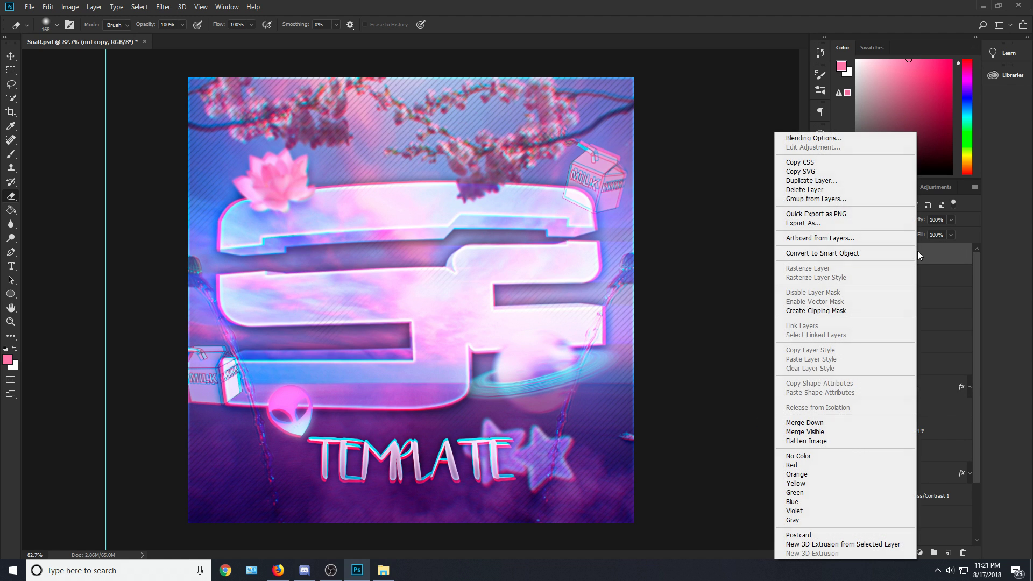
pyautogui.click(875, 141)
pyautogui.click(594, 357)
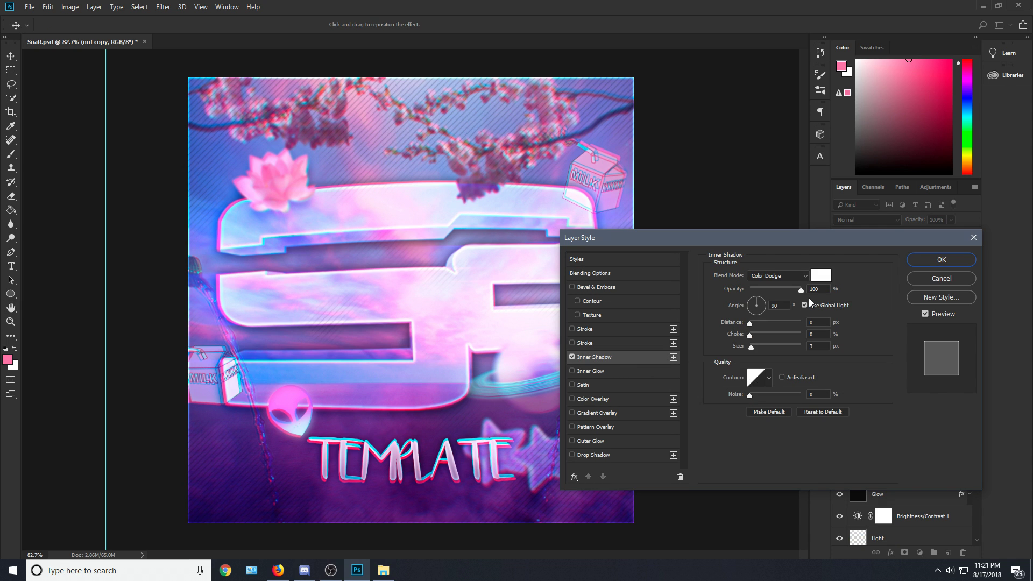
pyautogui.click(821, 276)
pyautogui.click(1005, 291)
pyautogui.click(787, 276)
pyautogui.click(774, 289)
pyautogui.moveTo(754, 347)
pyautogui.mouseDown()
pyautogui.moveTo(766, 349)
pyautogui.moveTo(754, 341)
pyautogui.mouseUp()
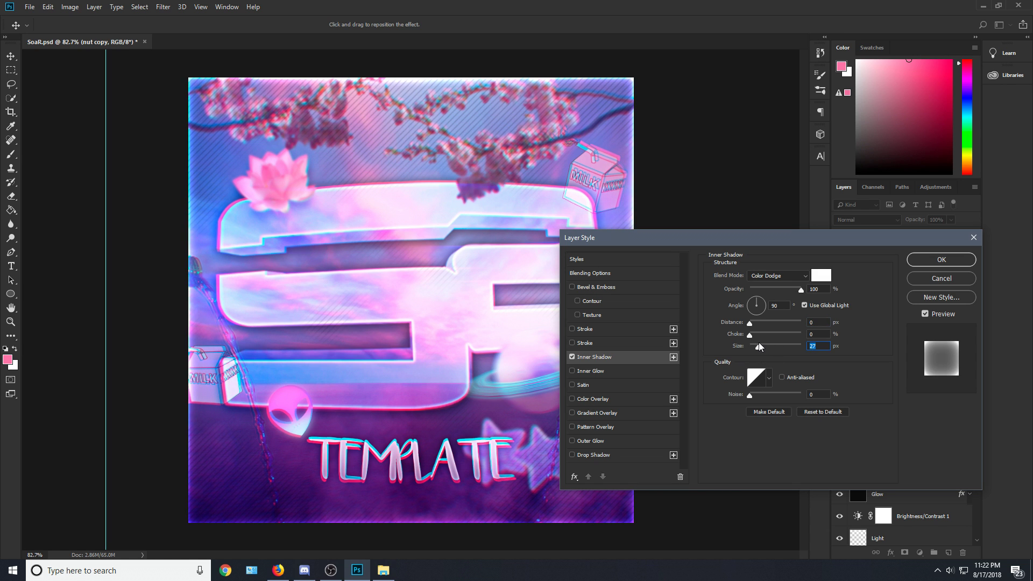
pyautogui.click(778, 289)
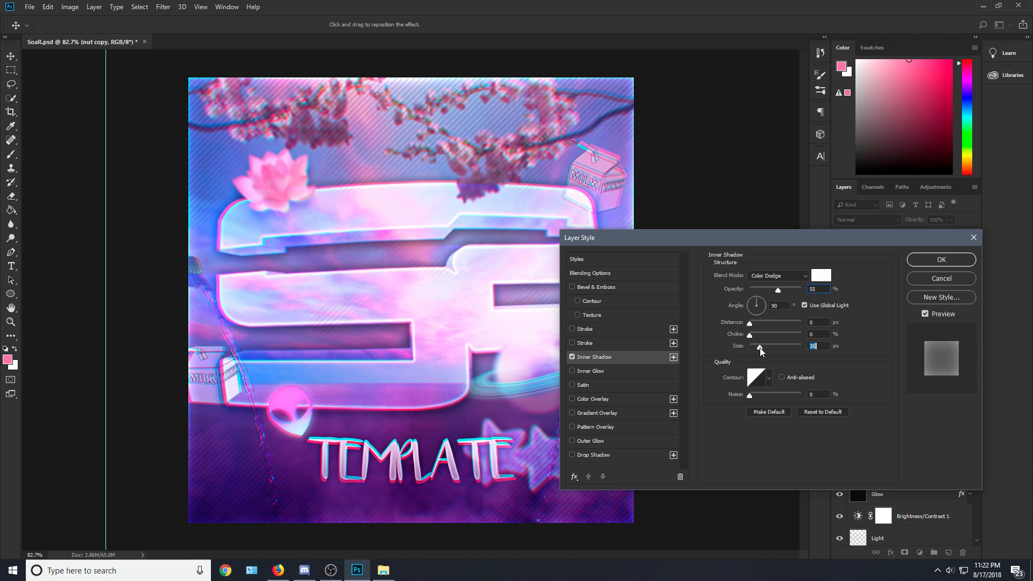
pyautogui.click(928, 261)
# Compare the image with the inner shadow effect off and on, and view the whole picture at a reduced size.
pyautogui.press('e')
pyautogui.click(861, 275)
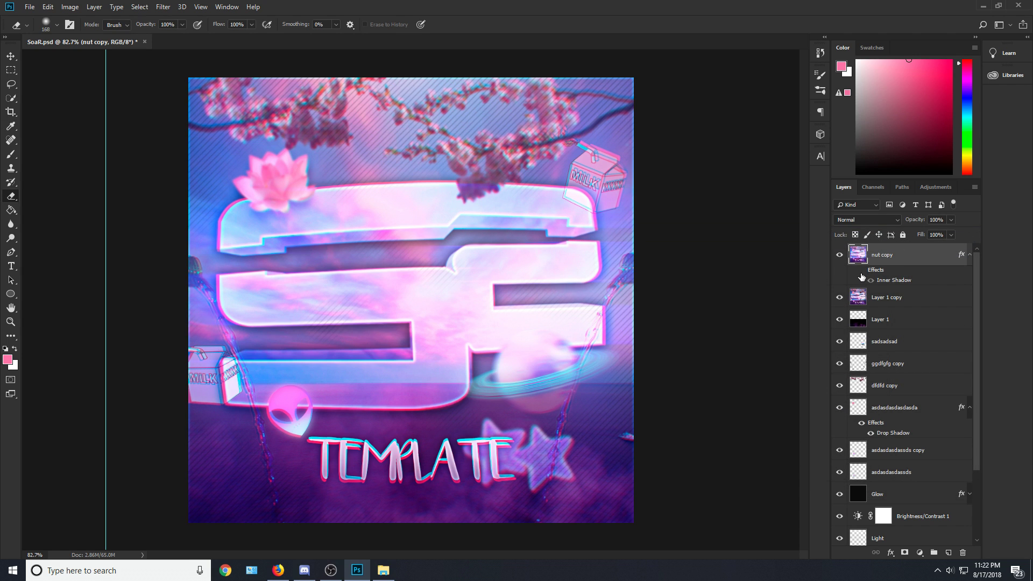
pyautogui.click(861, 275)
pyautogui.click(861, 275)
pyautogui.click(861, 275)
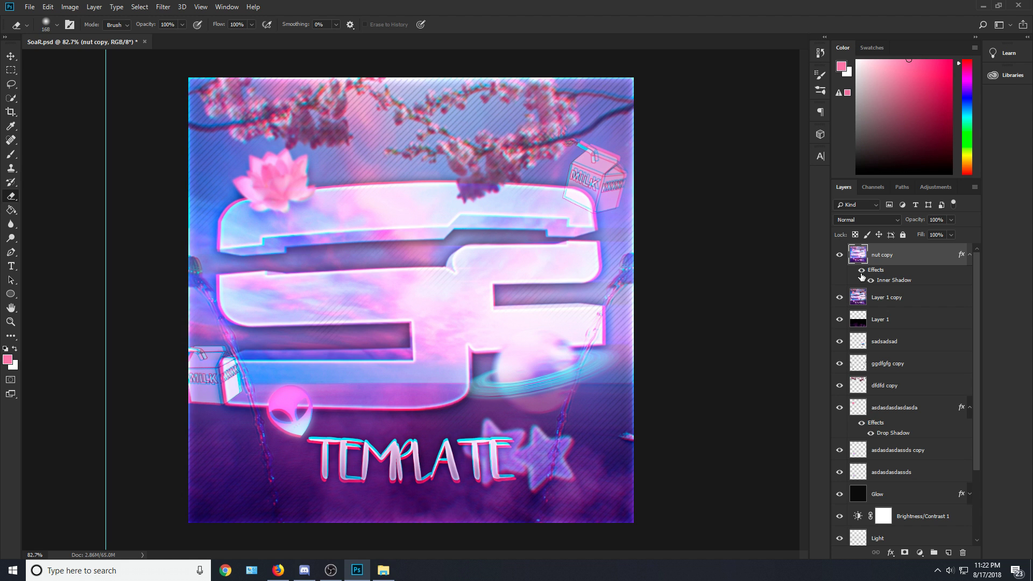
pyautogui.scroll(-5, 396, 236)
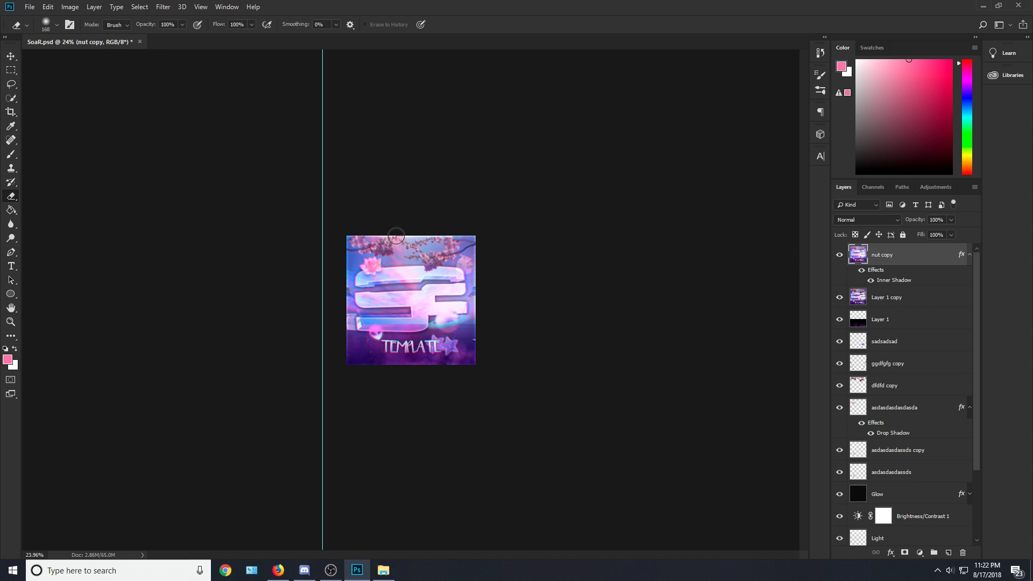
pyautogui.scroll(4, 396, 236)
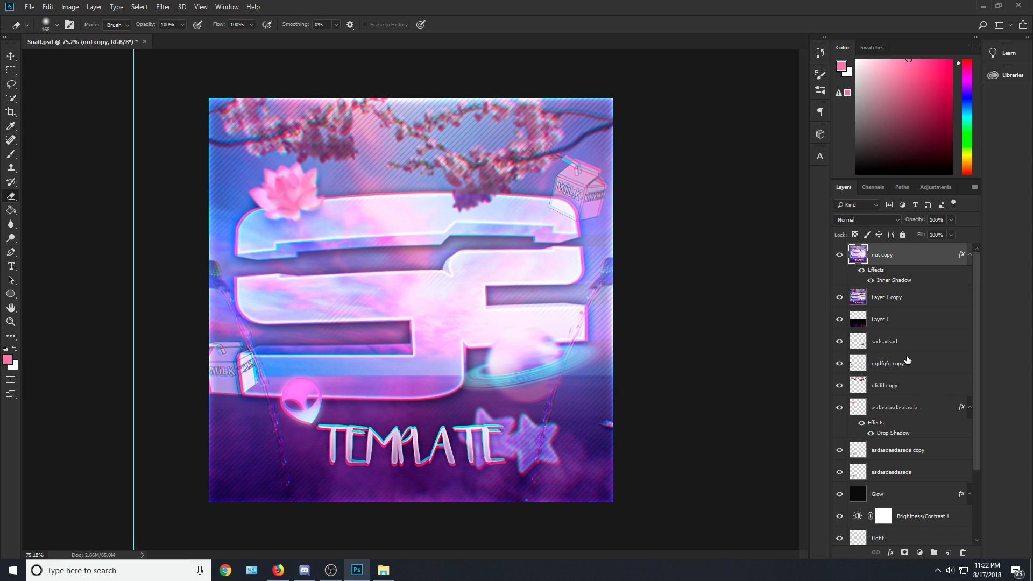
# Review the layer stack down to the Black background, and compare the image with the nut copy layer hidden and shown.
pyautogui.scroll(-3, 935, 436)
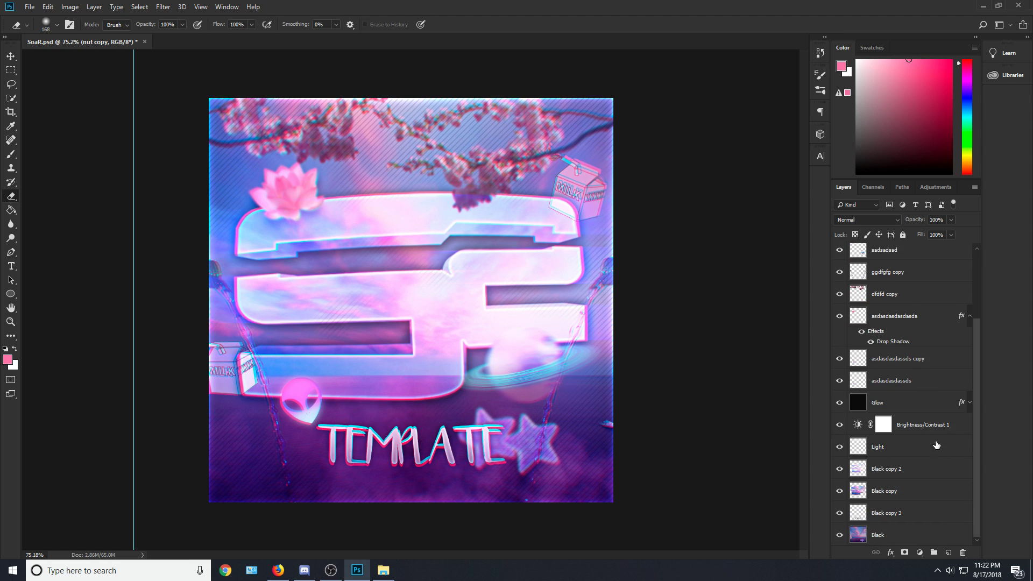
pyautogui.click(917, 539)
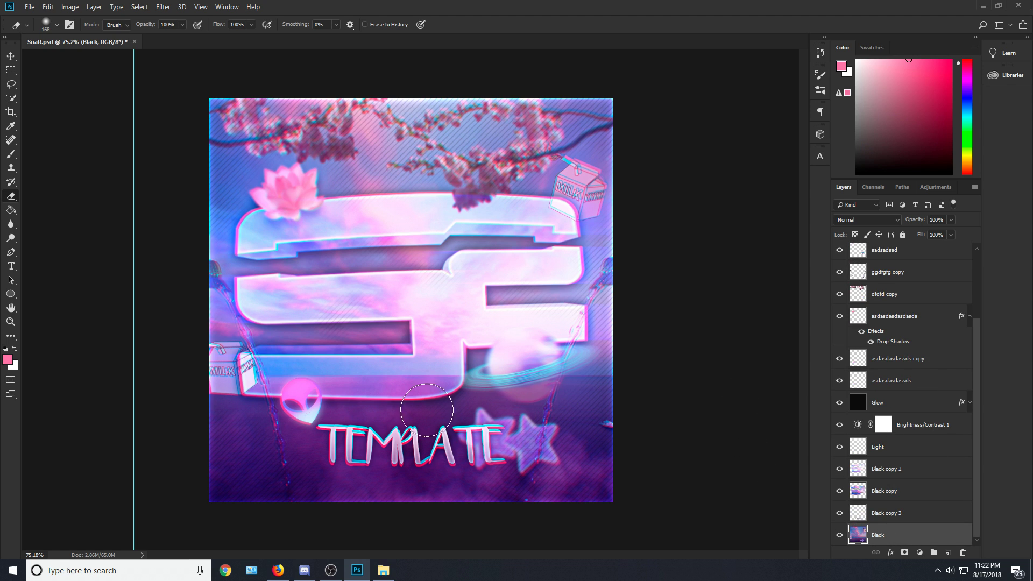
pyautogui.scroll(3, 861, 339)
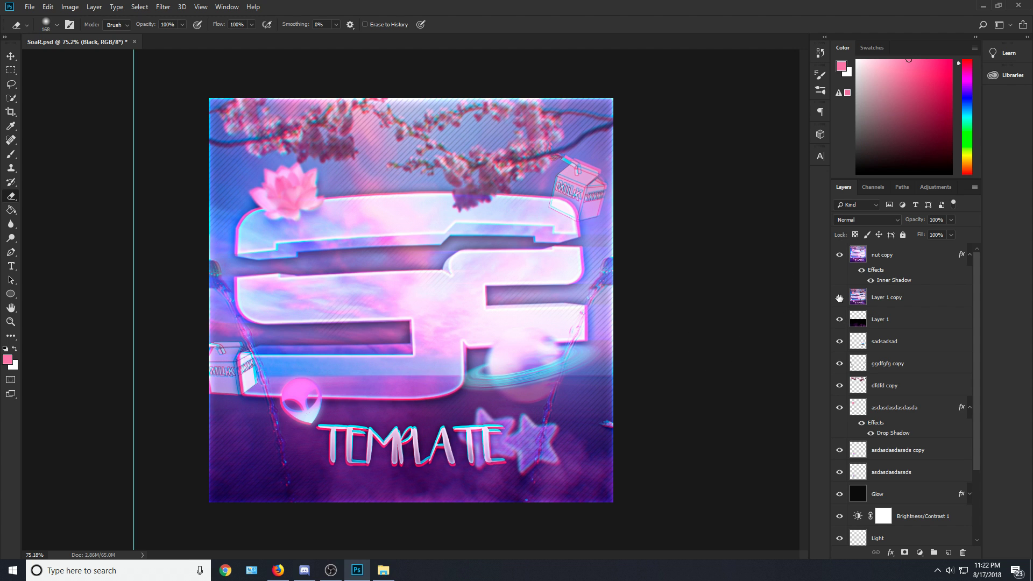
pyautogui.click(839, 254)
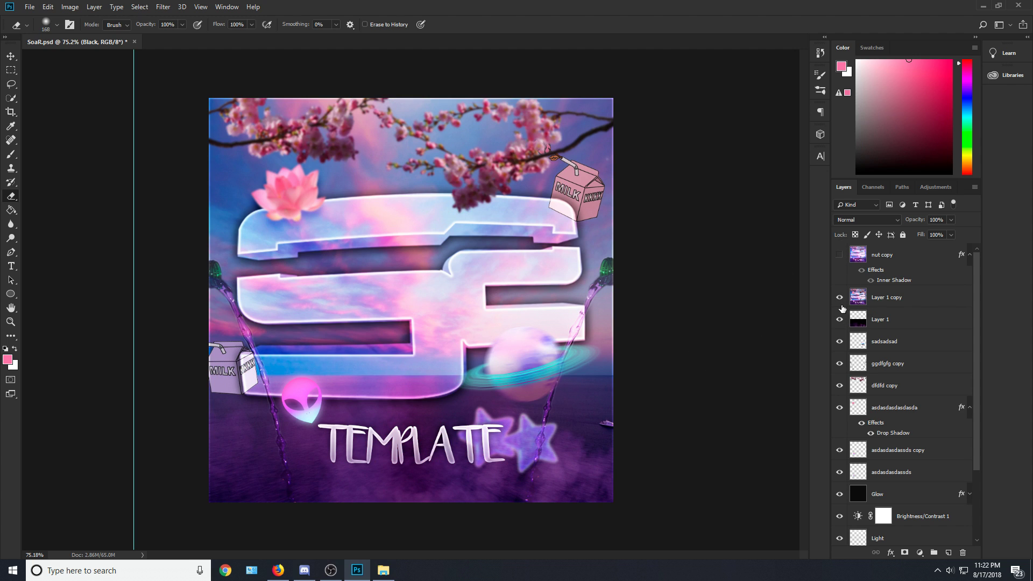
pyautogui.click(840, 385)
pyautogui.click(839, 386)
pyautogui.click(840, 407)
pyautogui.click(840, 407)
pyautogui.click(839, 254)
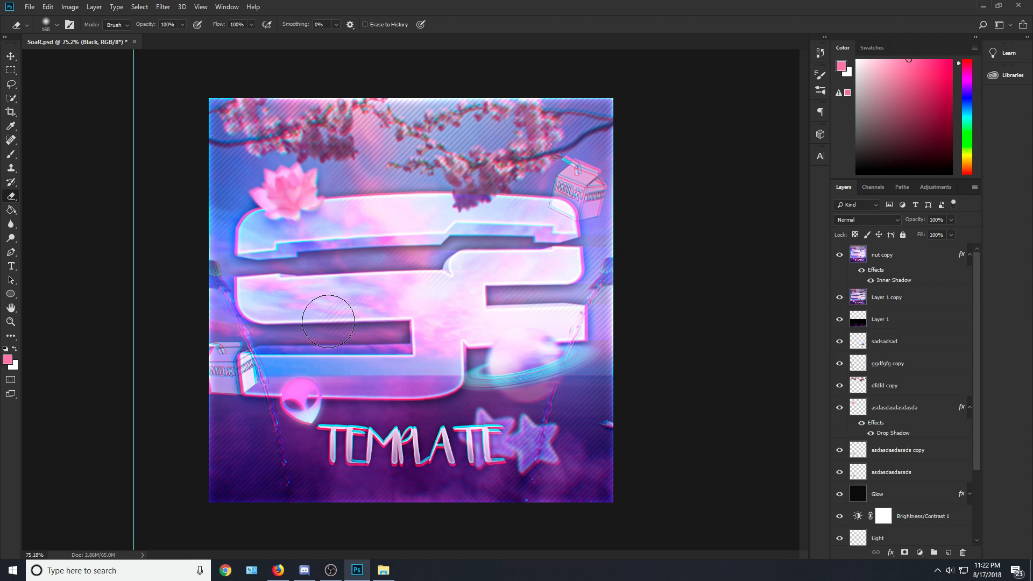
# Go through the lower layers around Brightness/Contrast 1 and compare the graded top layer with the ungraded artwork again.
pyautogui.scroll(-3, 898, 380)
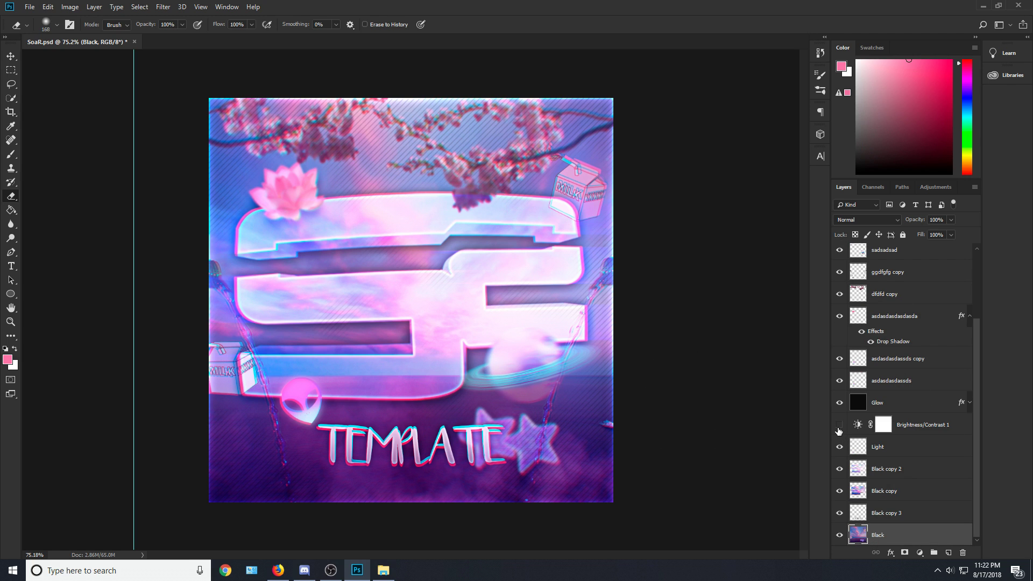
pyautogui.scroll(3, 928, 424)
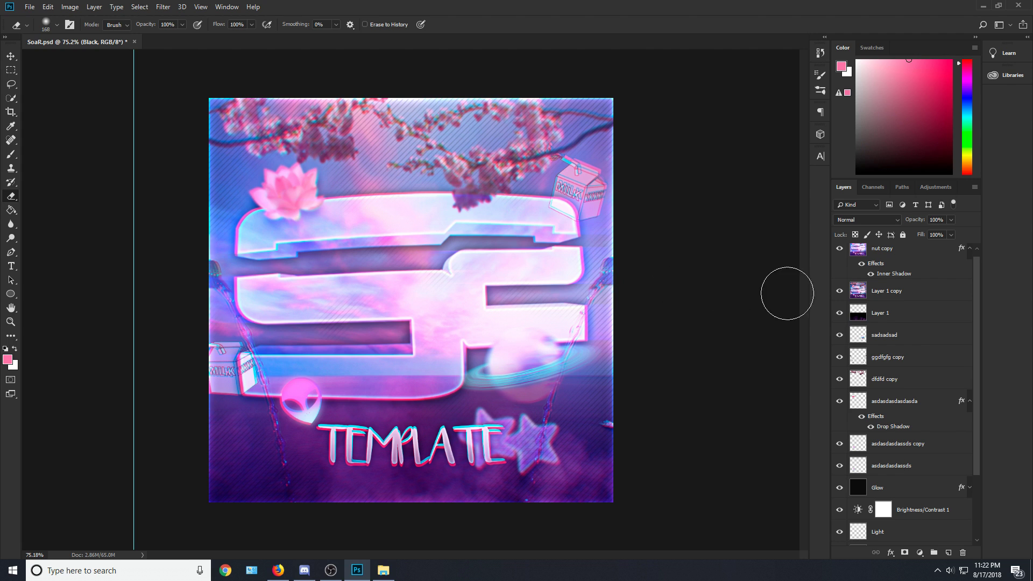
pyautogui.scroll(1, 882, 289)
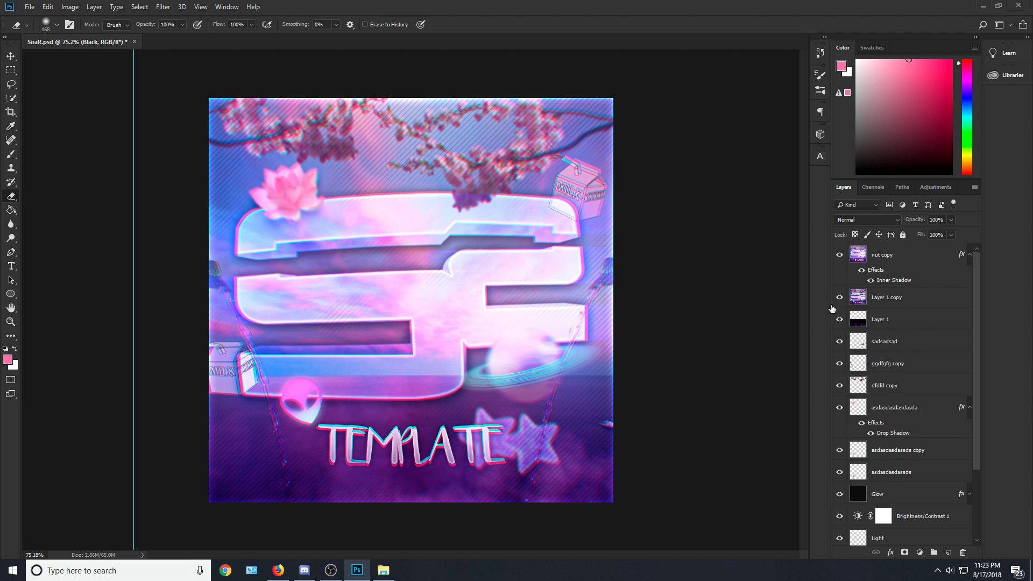
pyautogui.click(839, 255)
pyautogui.click(839, 255)
pyautogui.scroll(-3, 920, 343)
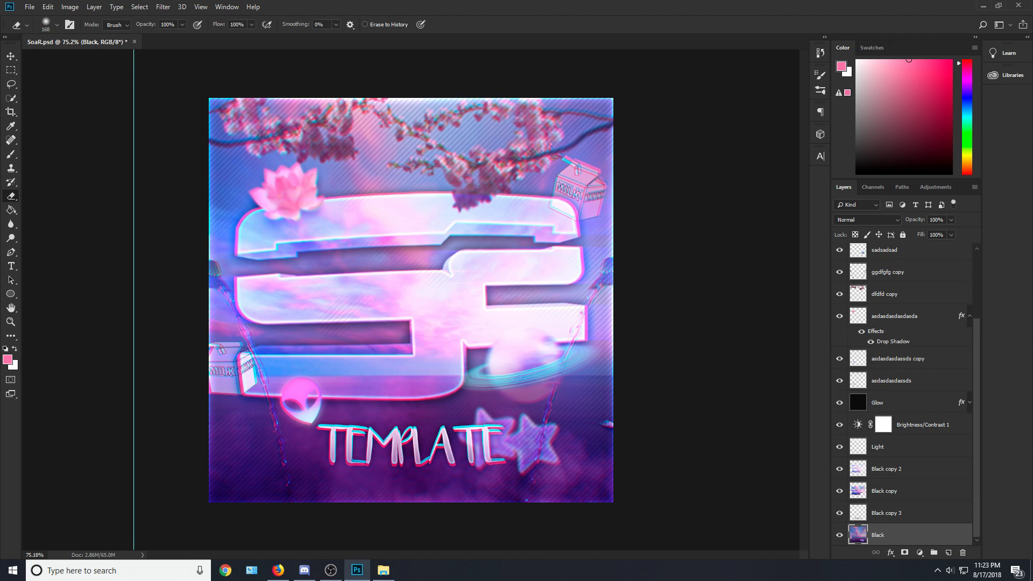